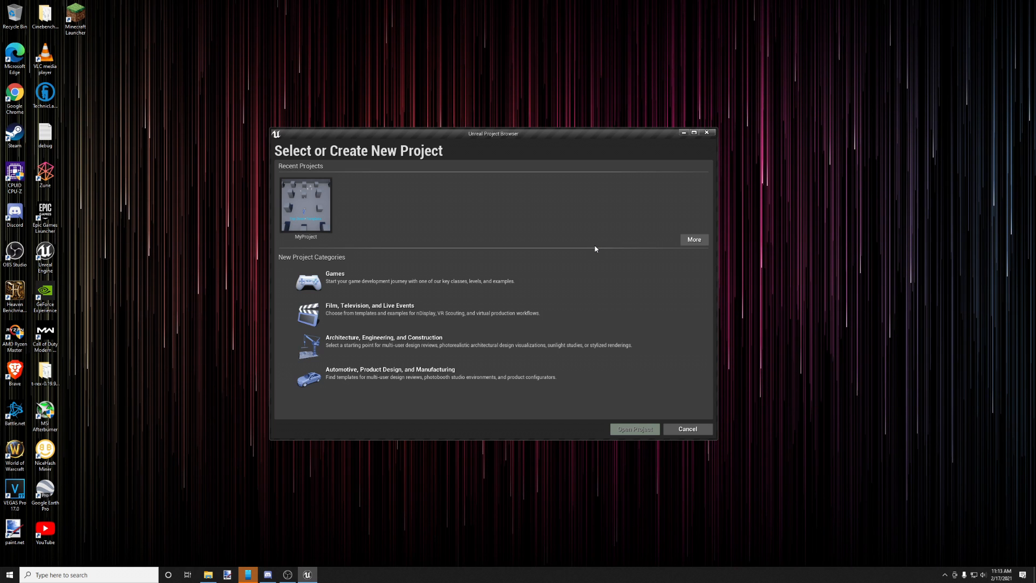
Dismiss the project browser and open the Unreal Engine library in the Epic Games Launcher.
click(305, 216)
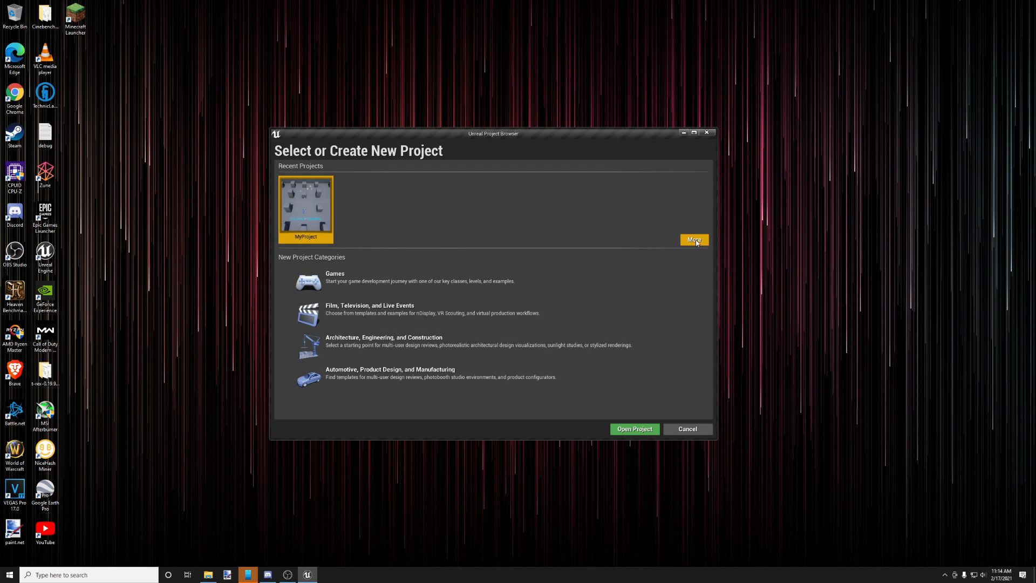
click(694, 432)
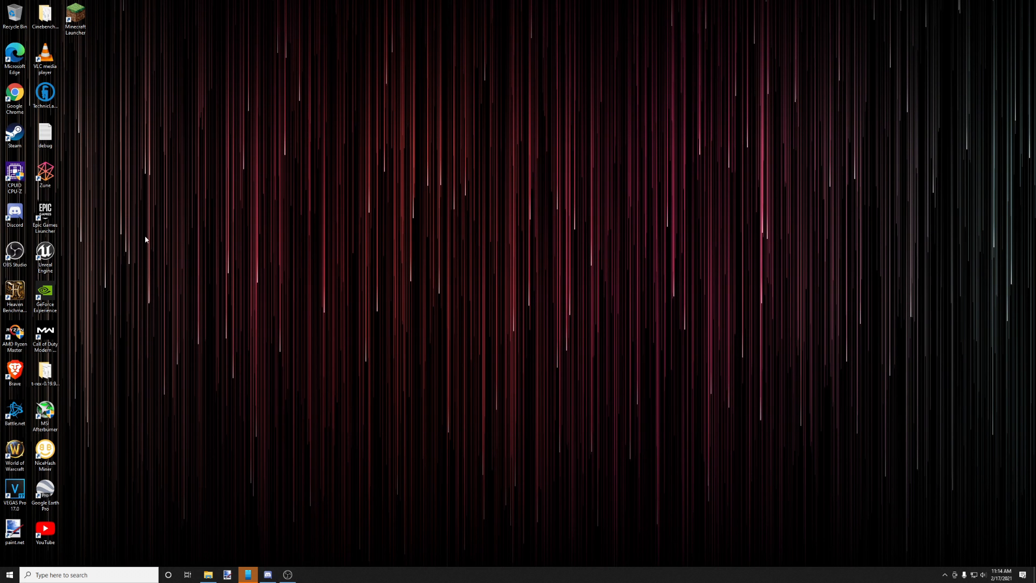
double_click(51, 226)
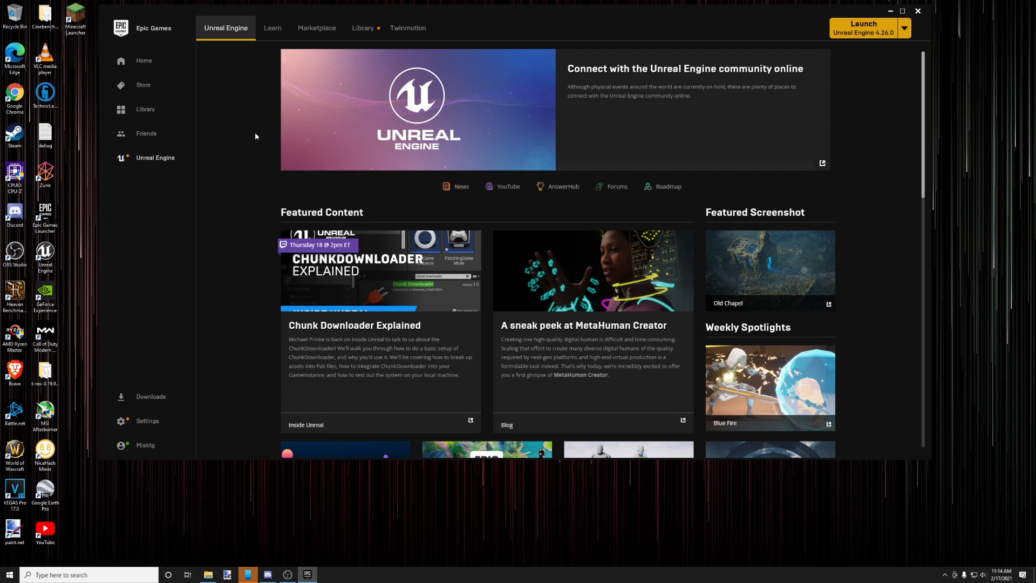
click(366, 29)
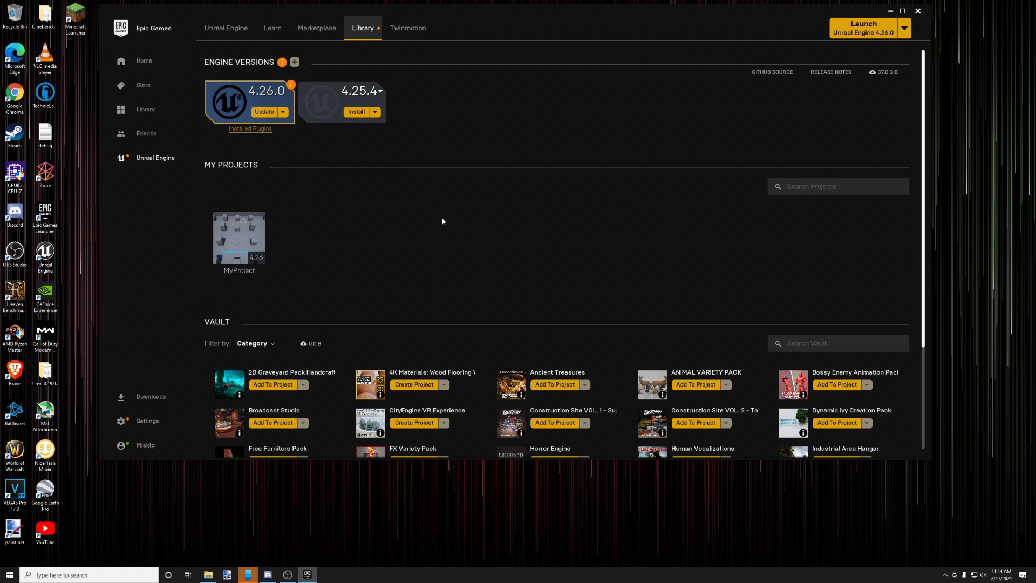
Add the Temperate Vegetation: Fern pack from the vault to MyProject.
scroll(443, 221, down, 3)
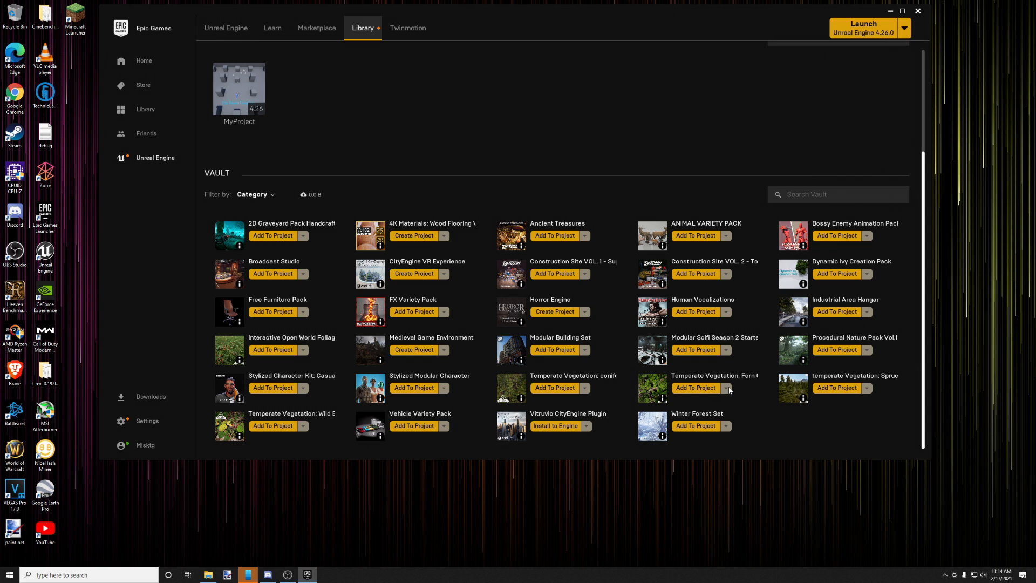
click(694, 388)
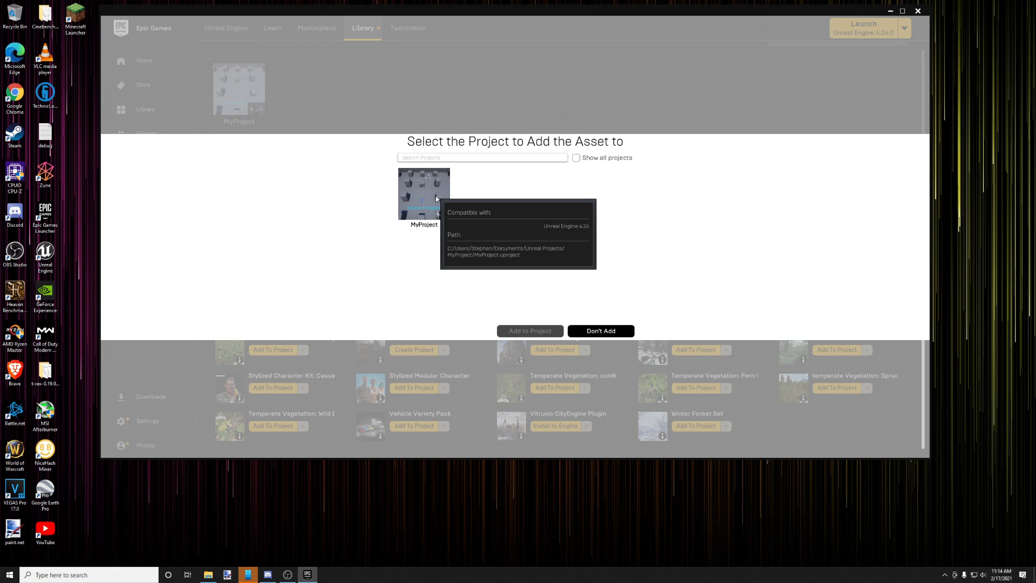
click(437, 198)
click(525, 329)
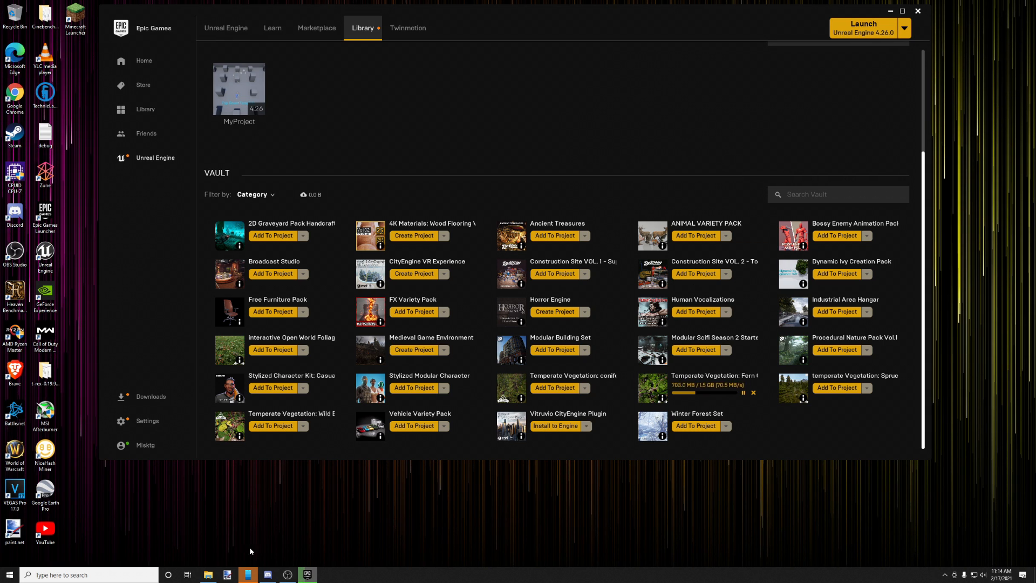
Switch to File Explorer, open the Soccer_Ball_FBX folder inside Unreal Files, and select the Soccer_Ball model file.
click(207, 574)
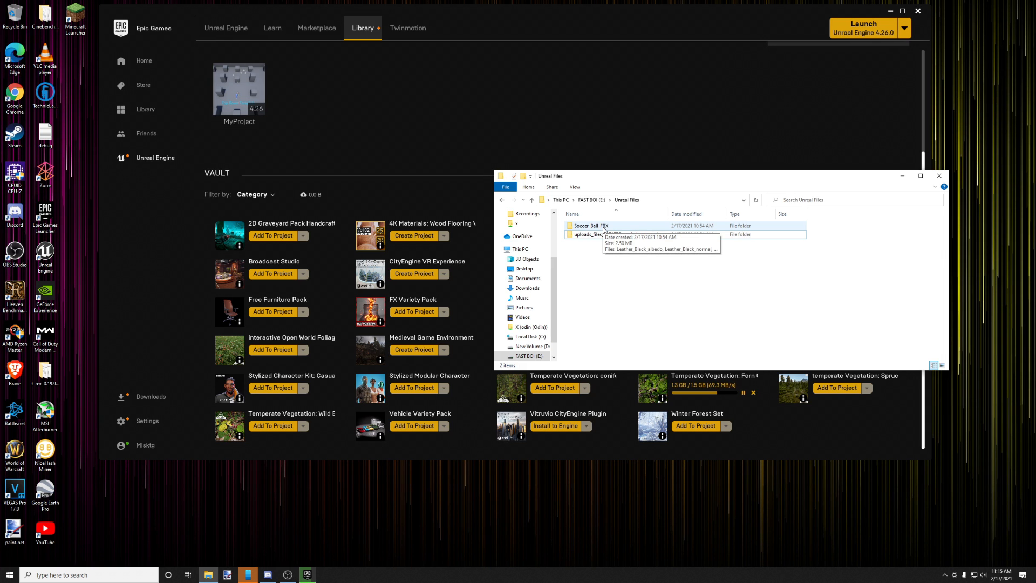
click(603, 228)
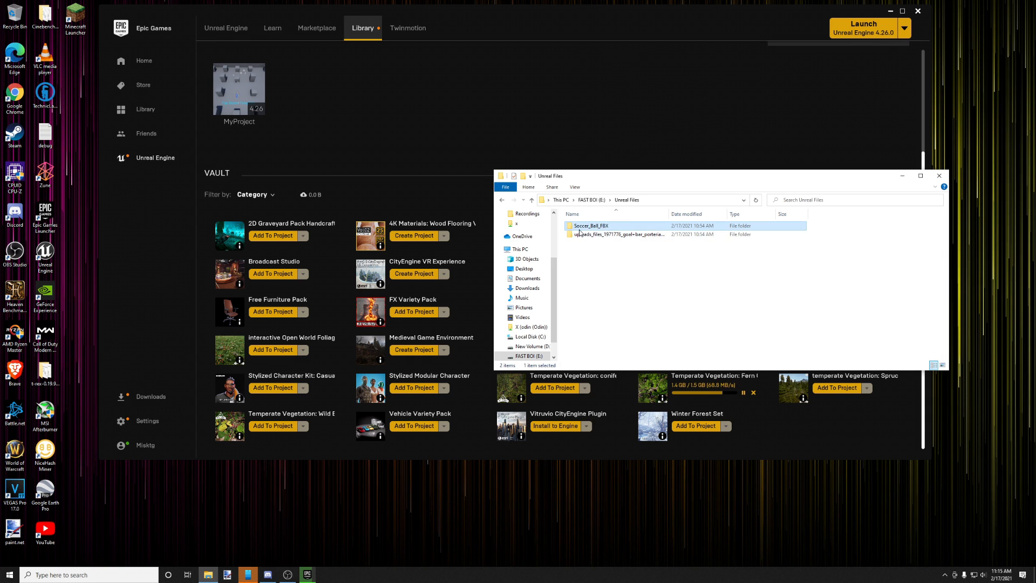
double_click(588, 229)
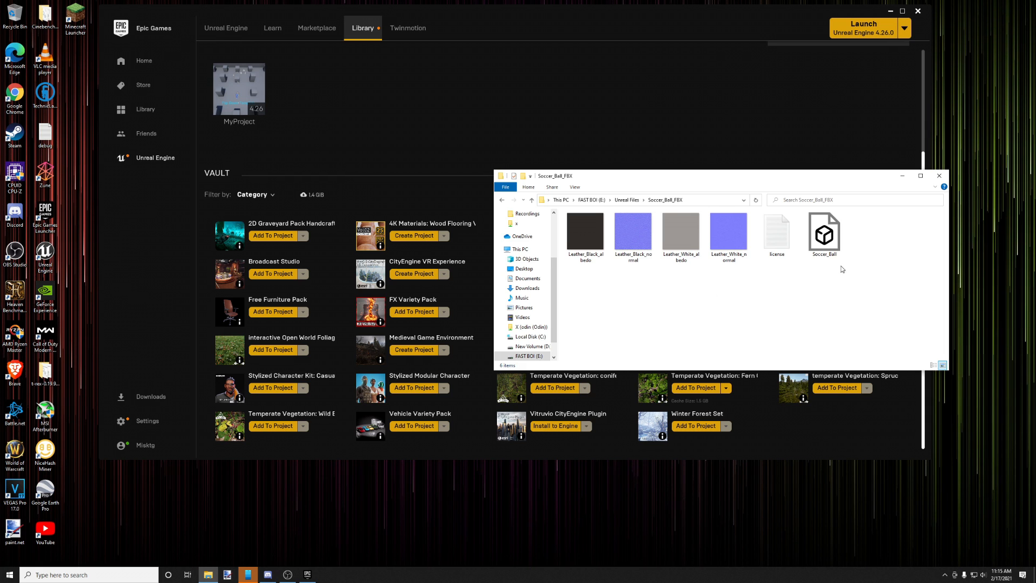
click(830, 243)
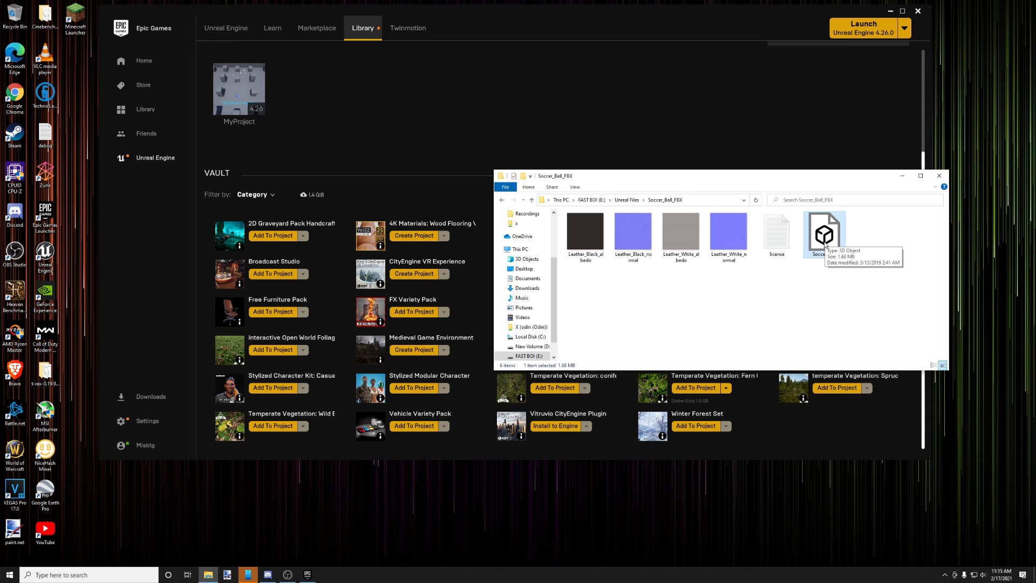
drag(790, 177, 488, 100)
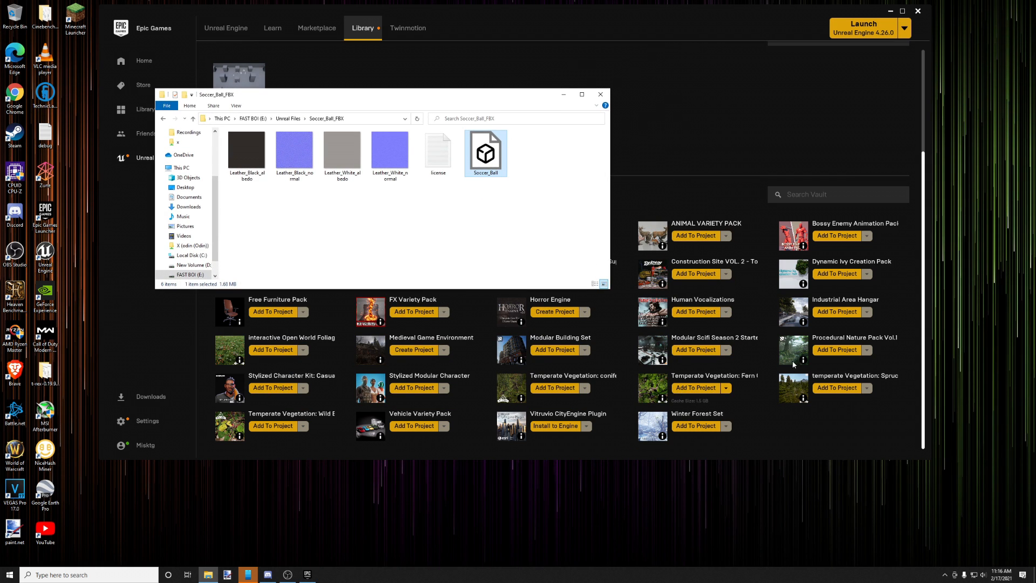
drag(529, 97, 768, 178)
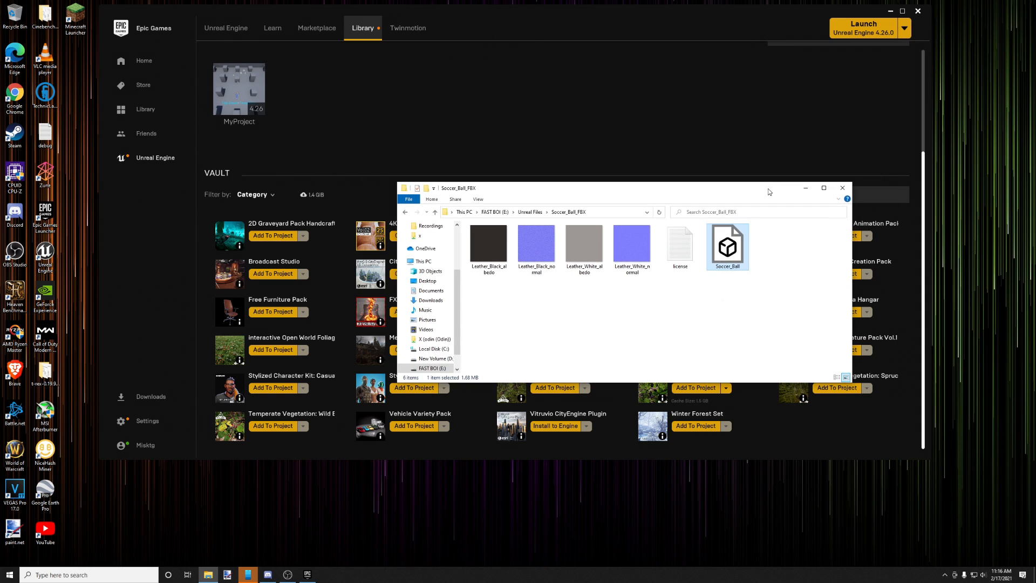
Launch Unreal Engine 4.26.0 from the Epic Games Launcher, close the VR headset window, and open MyProject.
click(227, 80)
click(862, 28)
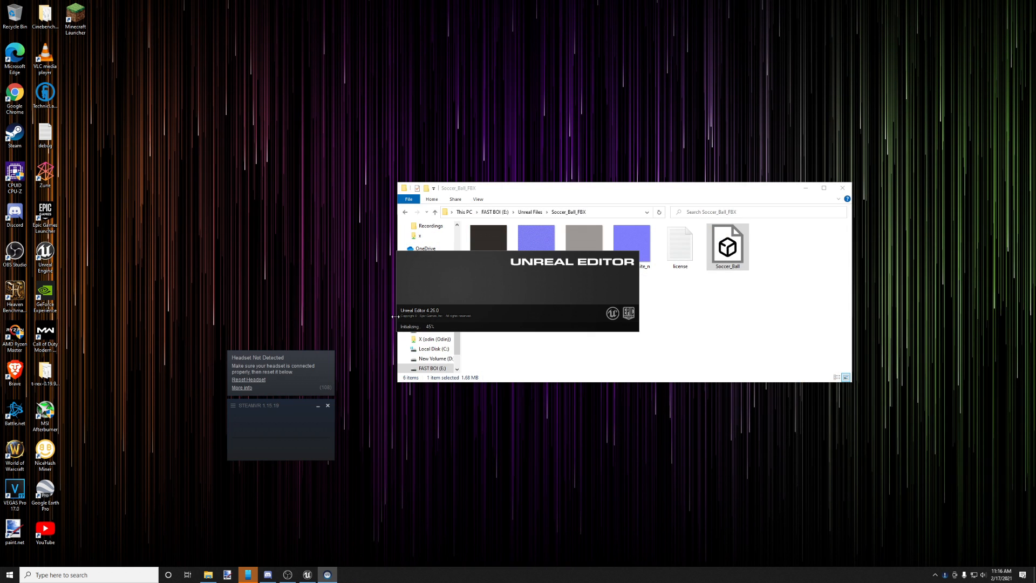
click(327, 405)
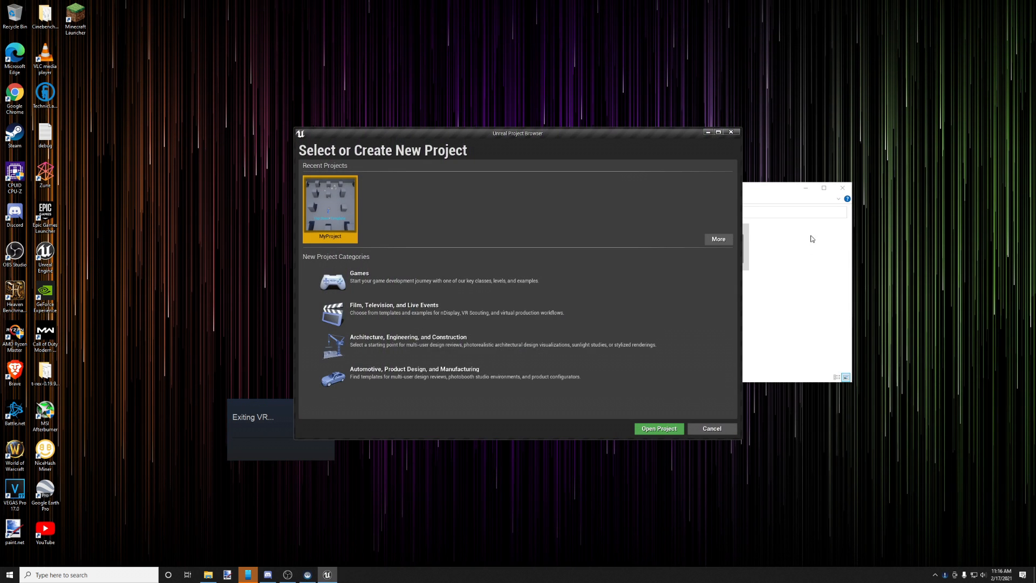
double_click(719, 132)
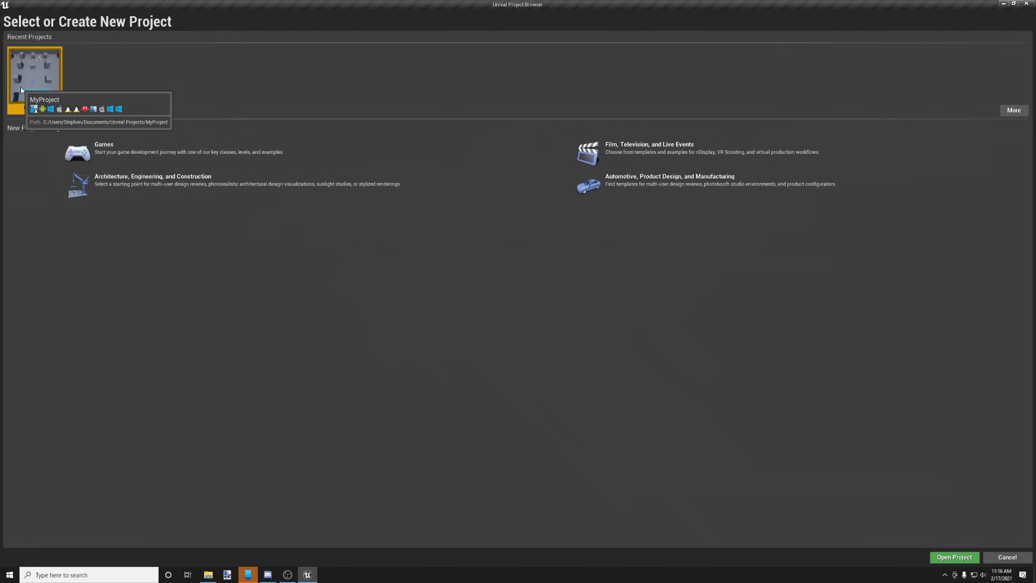
click(946, 561)
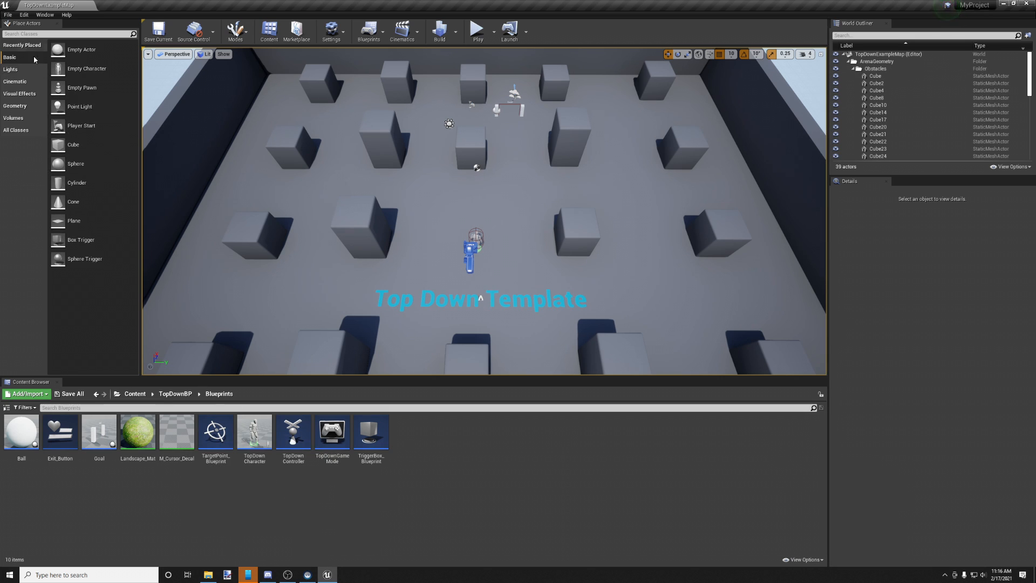
Open the NewMap level containing the grassy landscape, ball and goal.
click(8, 15)
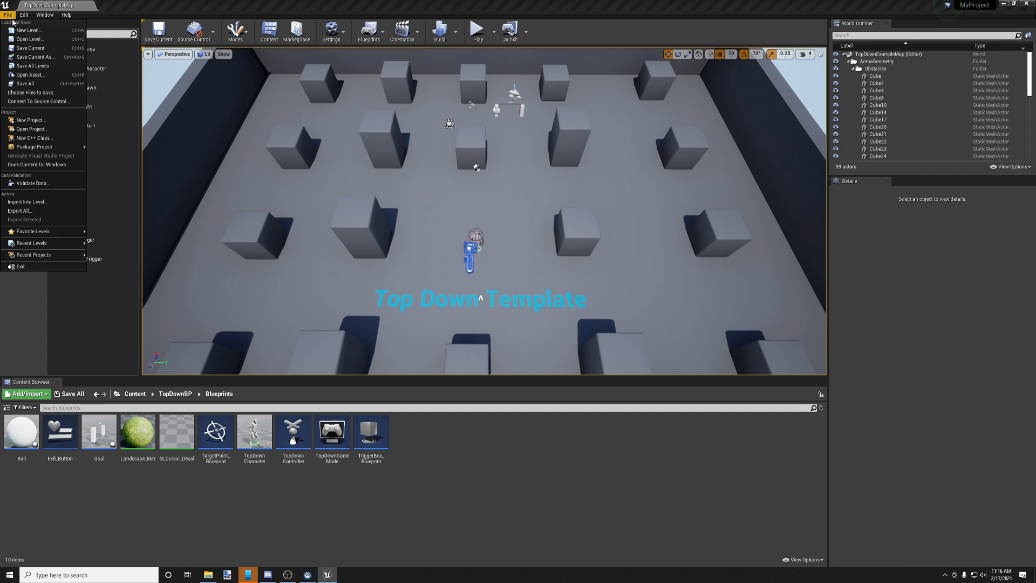
click(30, 39)
double_click(559, 180)
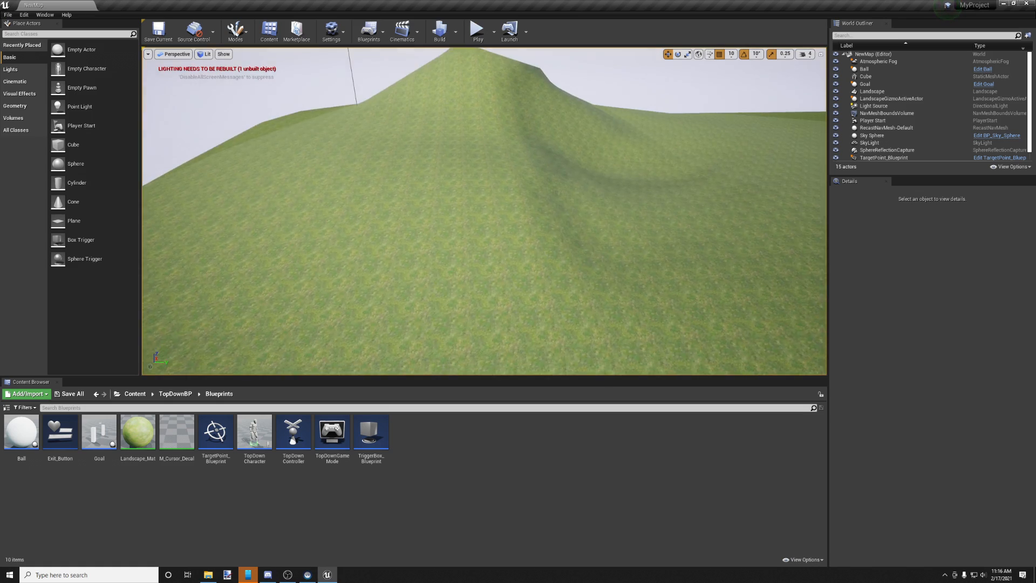
right_drag(563, 252, 563, 252)
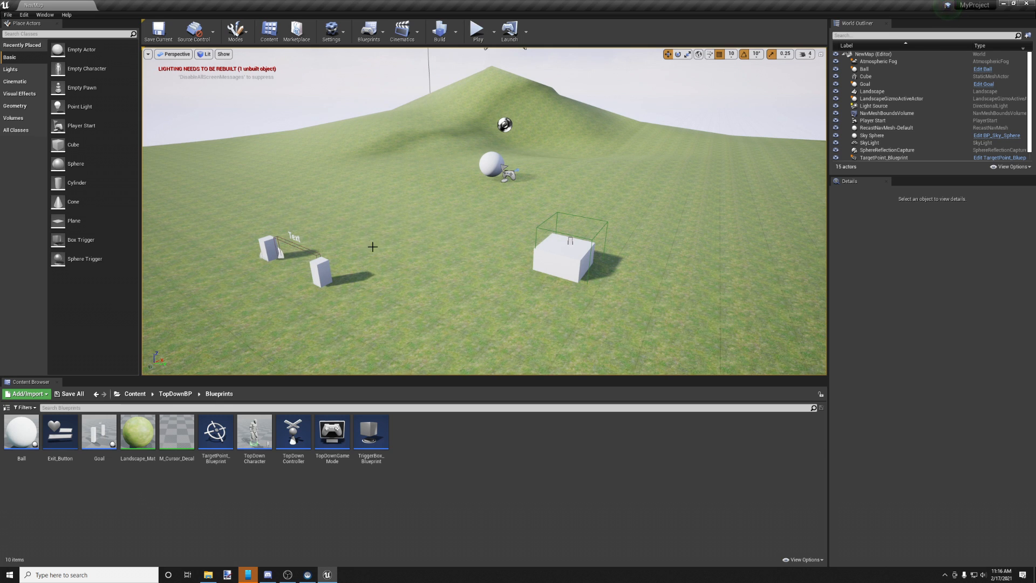
Import the Soccer_Ball FBX from its folder into the project's Blueprints folder, keeping the default import options for everything.
click(208, 574)
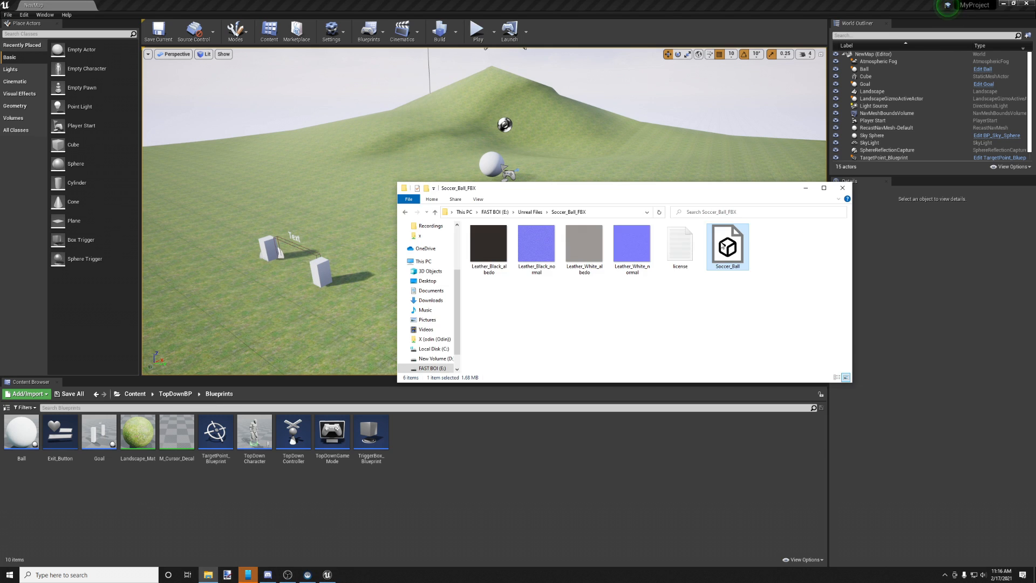
drag(726, 247, 412, 436)
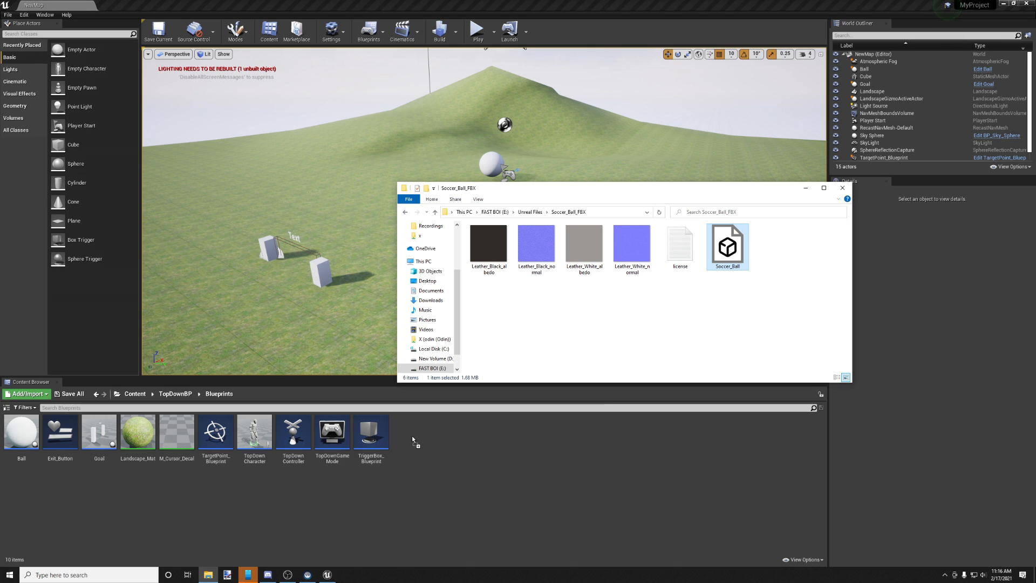
click(805, 188)
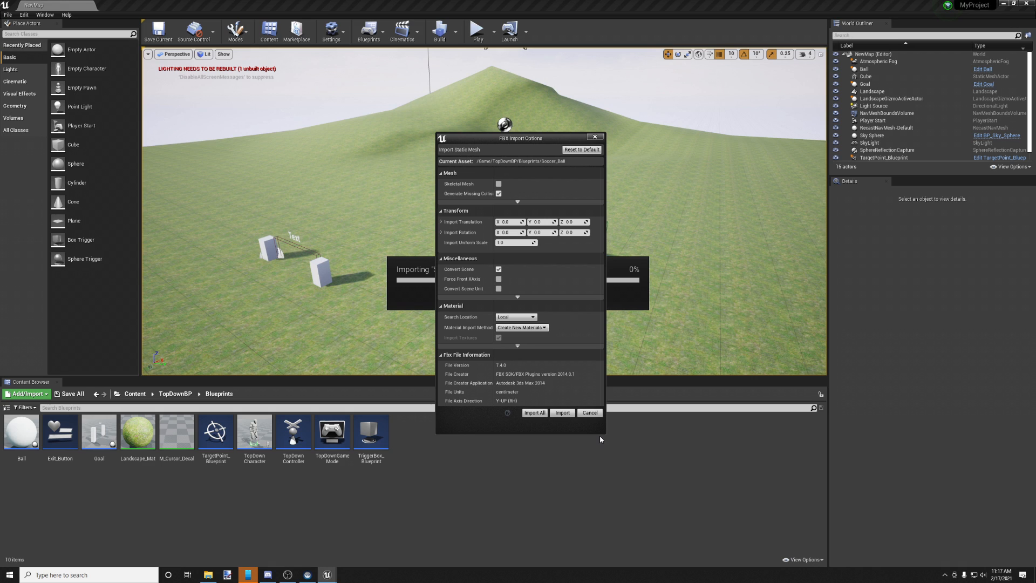
click(534, 412)
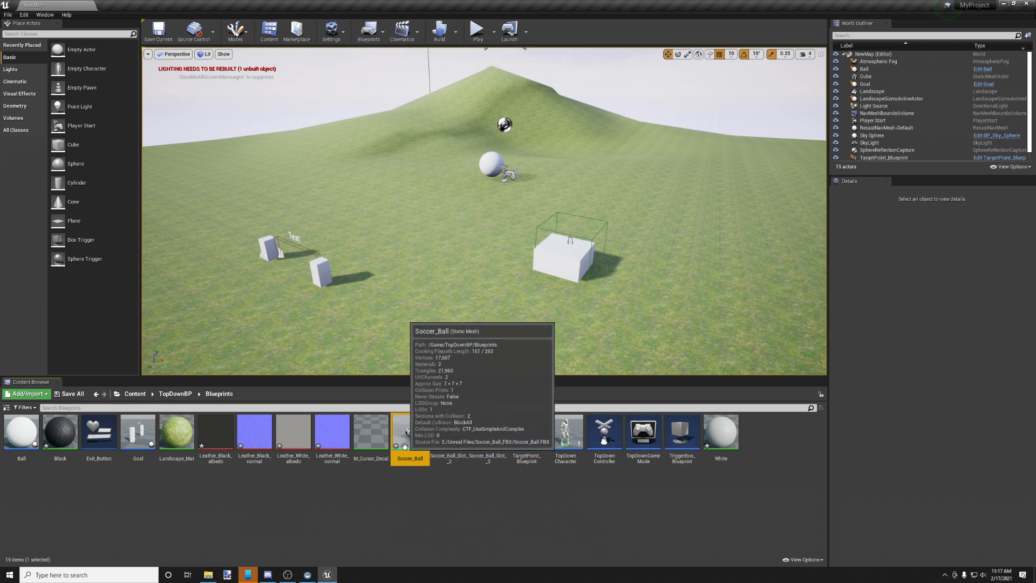
Place the imported Soccer_Ball mesh on the grass for a close-up inspection, and delete it from the level.
drag(410, 432, 464, 308)
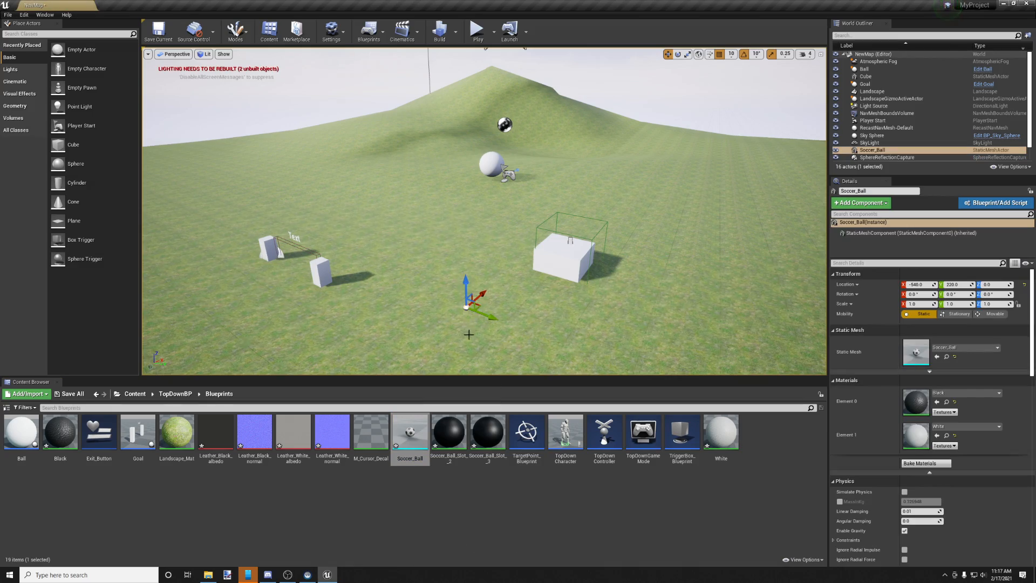
scroll(467, 333, up, 5)
right_drag(467, 332, 458, 383)
right_drag(467, 269, 432, 281)
right_drag(475, 368, 475, 321)
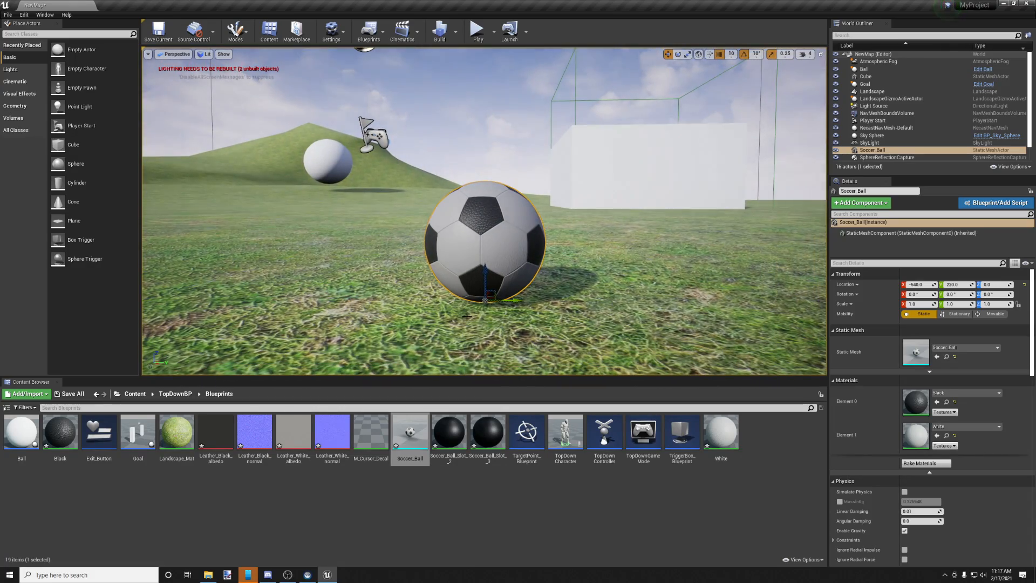
key(Delete)
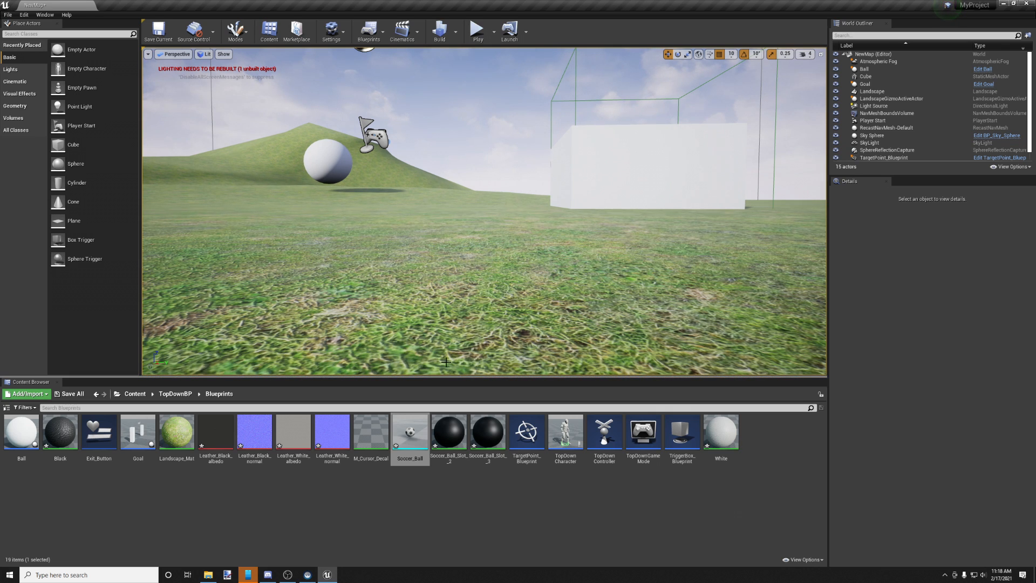
Select the white ball in the level and open the Ball blueprint's viewport.
right_drag(228, 72, 229, 70)
right_drag(475, 321, 445, 330)
click(573, 513)
right_drag(572, 324, 410, 335)
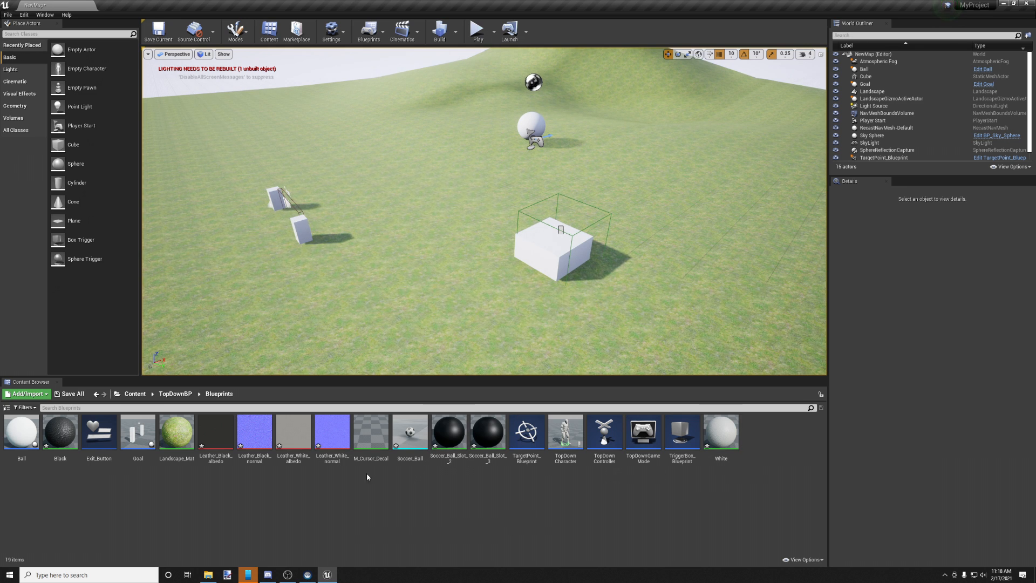
click(537, 120)
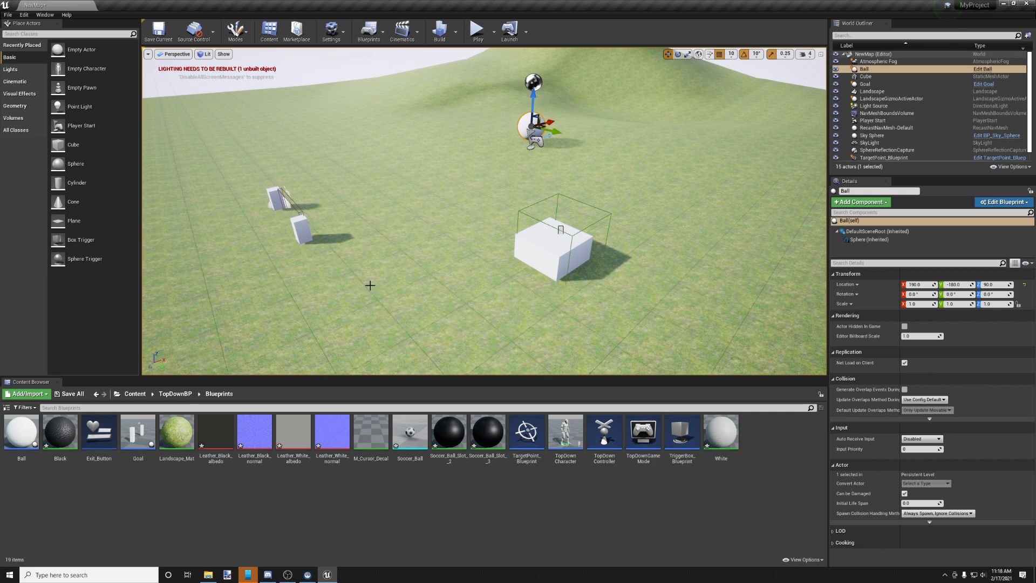
double_click(22, 438)
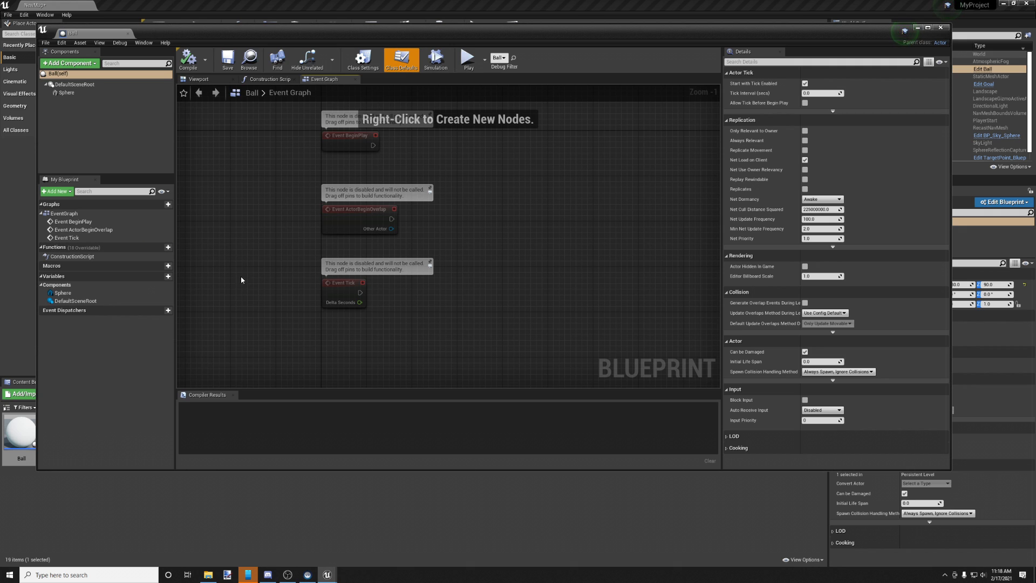
click(202, 79)
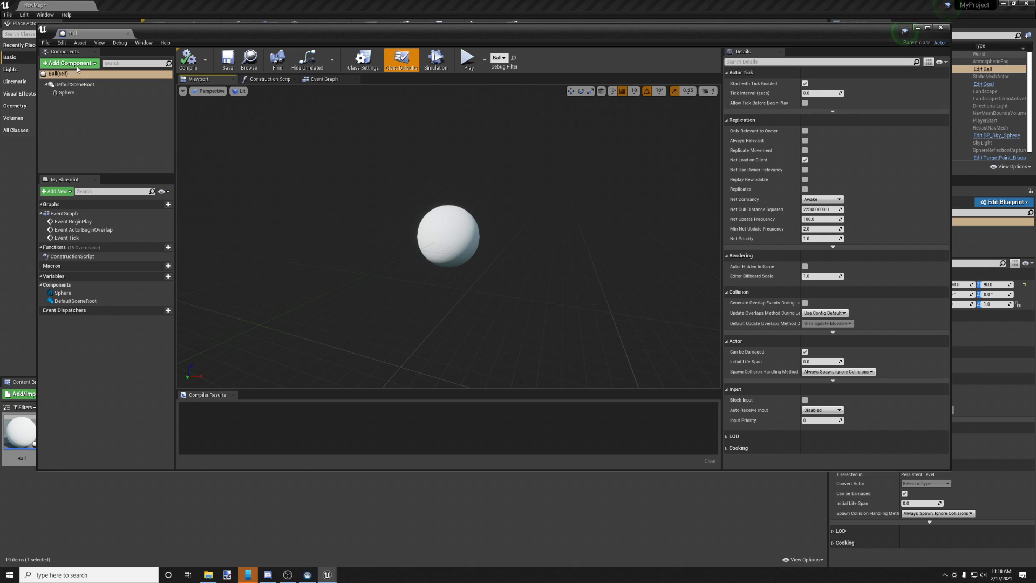
Set the Sphere component's static mesh in the Ball blueprint to Soccer_Ball.
click(72, 94)
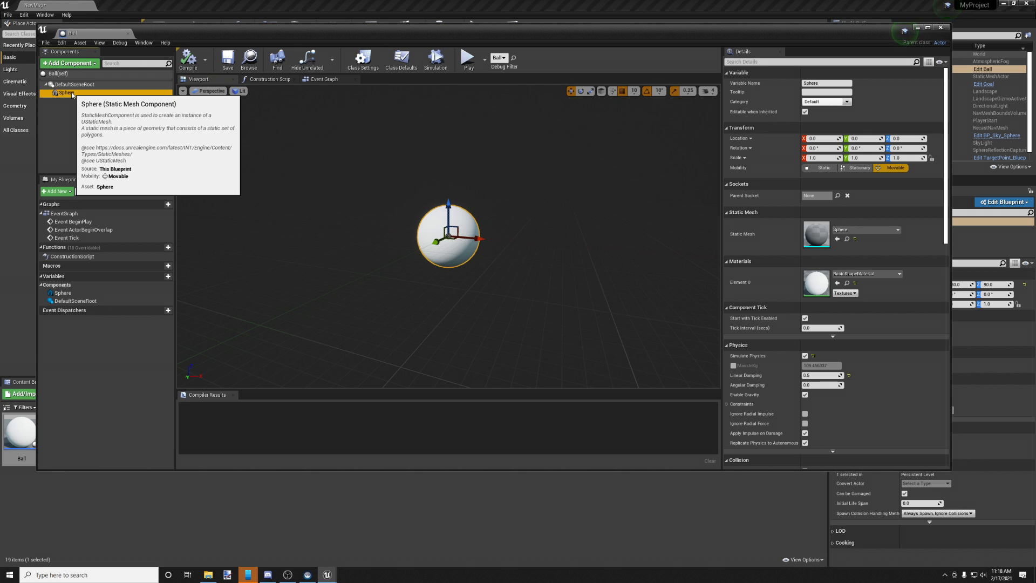
right_click(72, 95)
click(63, 122)
click(69, 93)
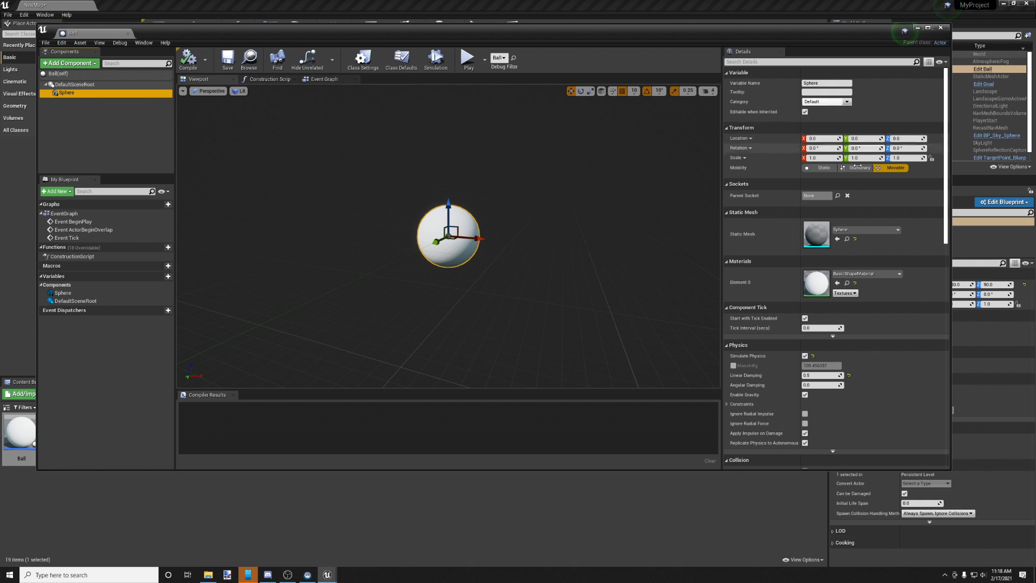
click(864, 229)
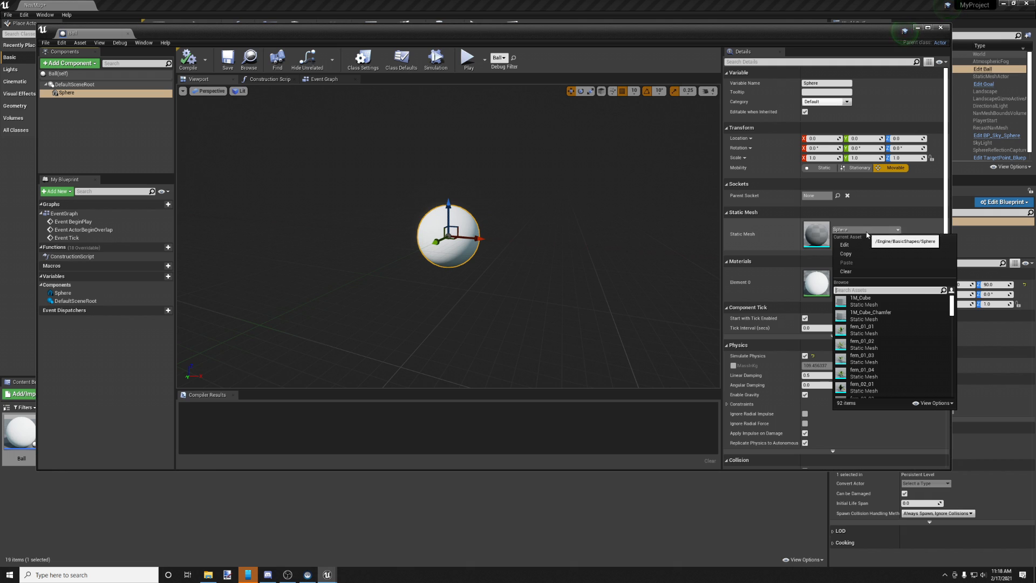
text(soc)
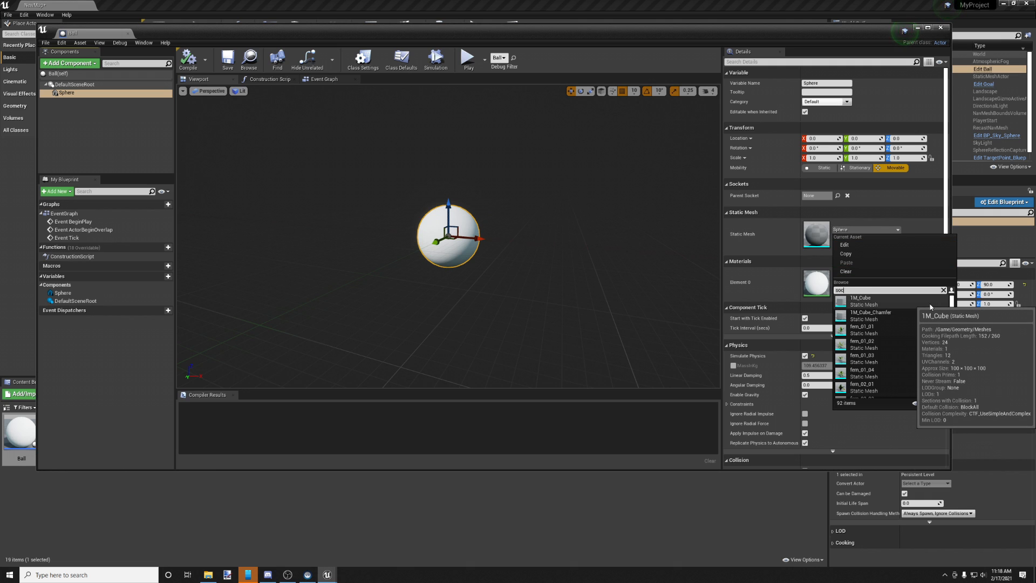
text(c)
click(929, 306)
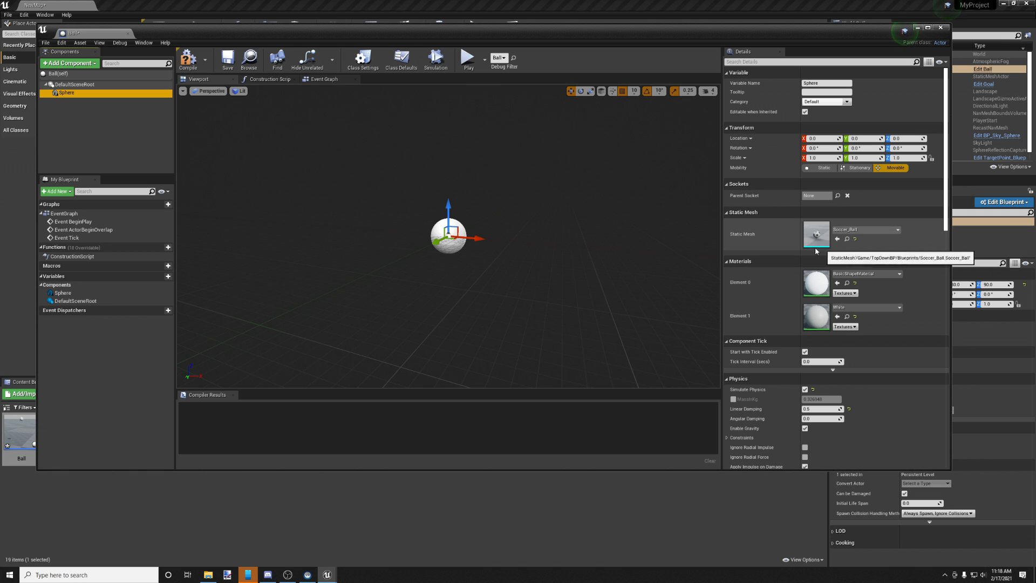
Scale the Sphere component to 2 on the X, Y and Z axes.
mouse_move(482, 236)
right_down()
mouse_move(372, 225)
mouse_move(486, 214)
mouse_move(482, 198)
mouse_move(462, 243)
mouse_move(455, 233)
mouse_move(456, 205)
mouse_move(464, 254)
mouse_move(475, 237)
mouse_move(496, 237)
right_up()
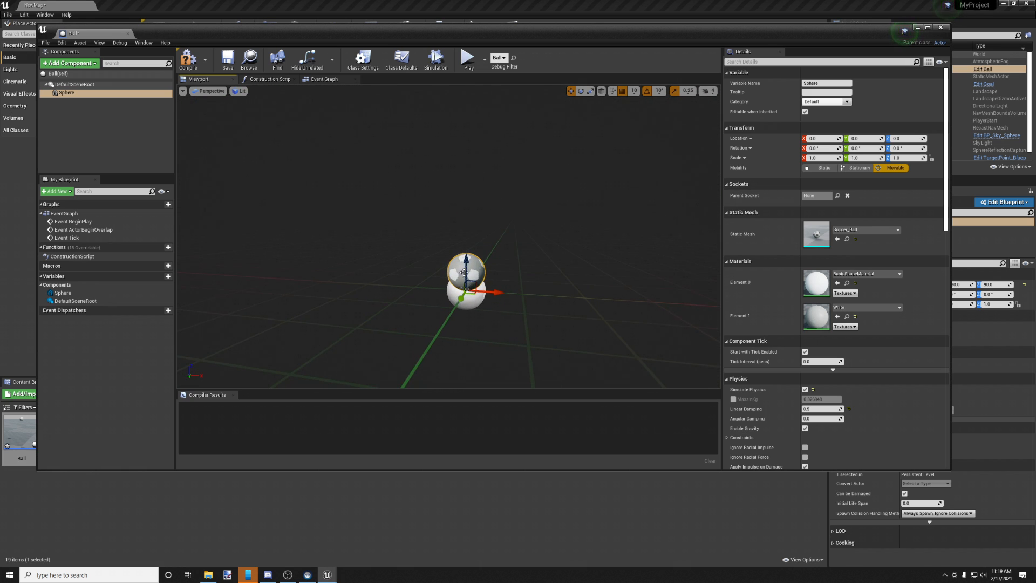
mouse_move(499, 265)
right_down()
mouse_move(512, 243)
mouse_move(496, 259)
right_up()
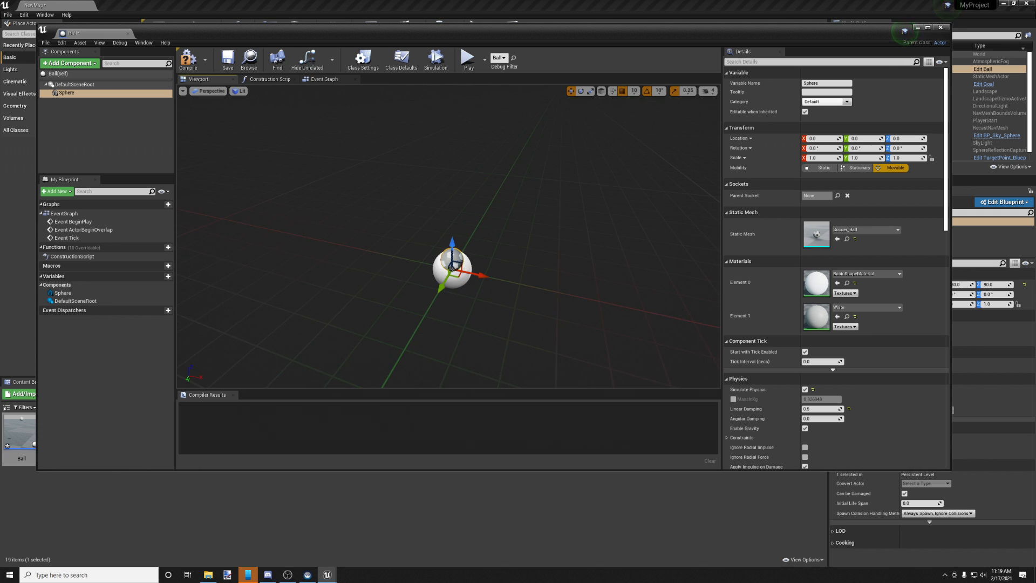
right_drag(465, 251, 541, 208)
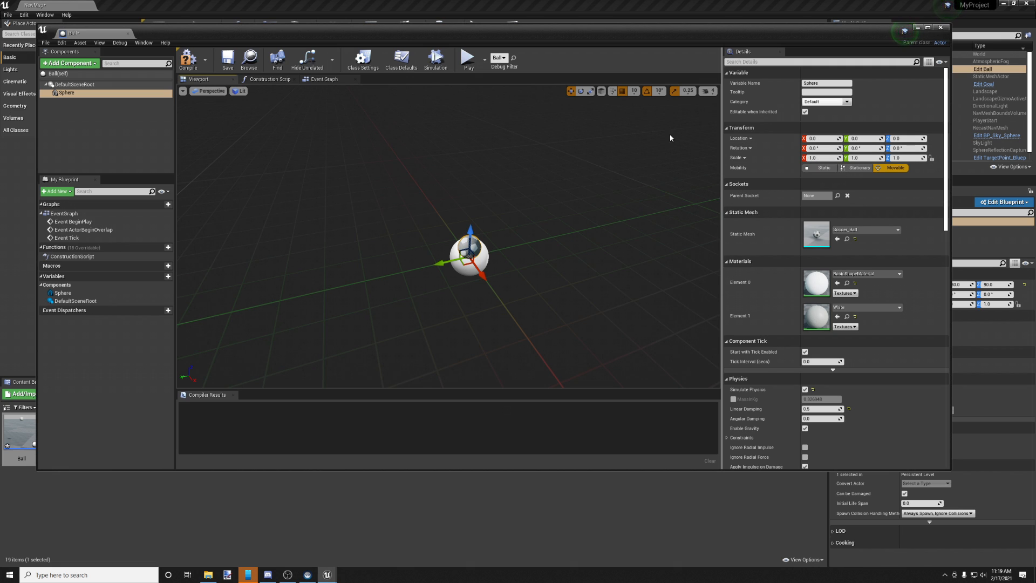
click(591, 92)
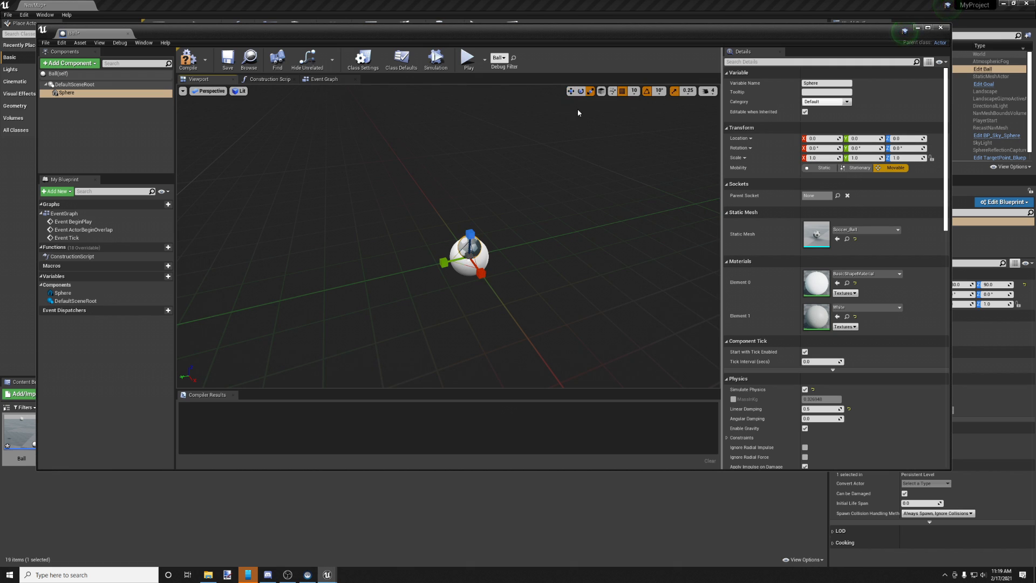
click(570, 91)
click(821, 158)
text(2)
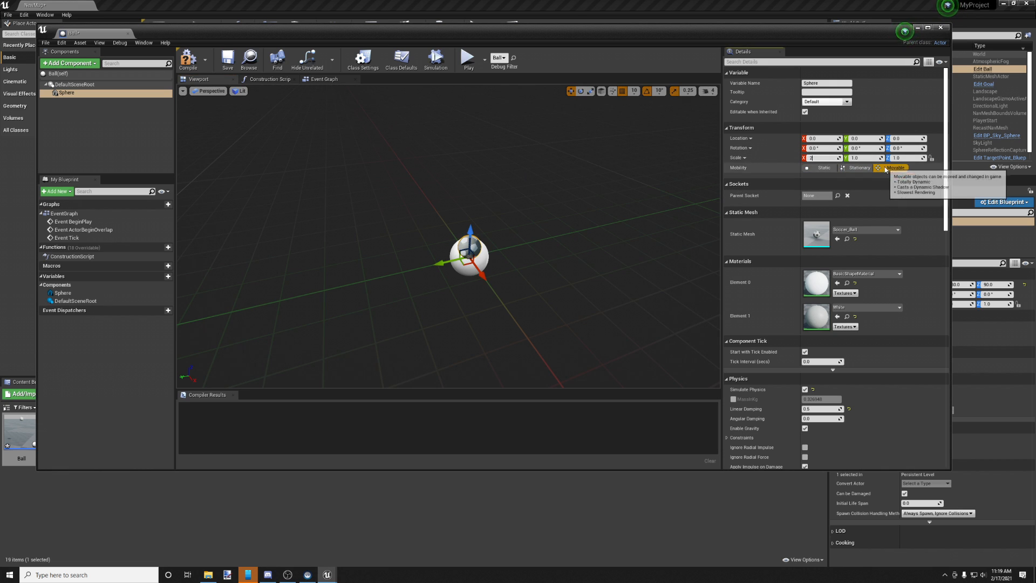
key(Return)
click(874, 157)
text(2)
key(Tab)
text(2)
key(Return)
mouse_move(555, 257)
right_down()
mouse_move(593, 257)
mouse_move(534, 257)
mouse_move(552, 267)
mouse_move(552, 242)
right_up()
key(f)
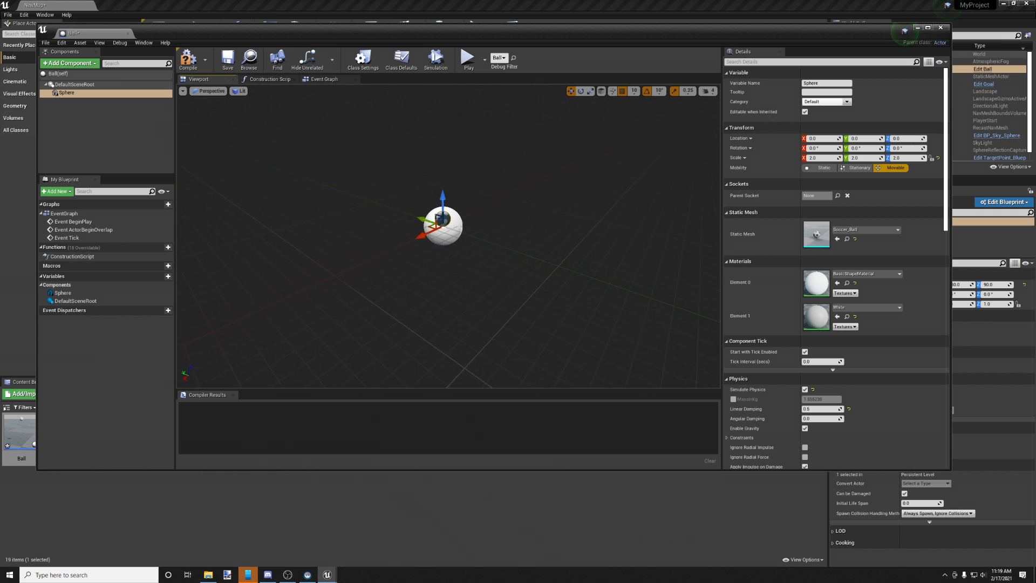
mouse_move(552, 259)
right_down()
mouse_move(552, 248)
mouse_move(553, 264)
right_up()
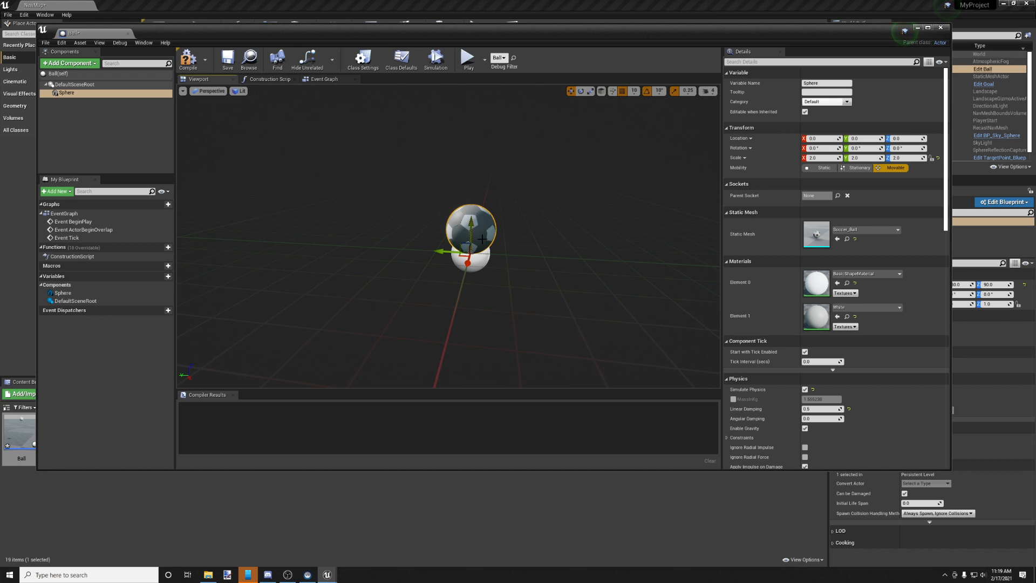
Compile the Ball blueprint and inspect the enlarged soccer ball up close in the level.
click(186, 58)
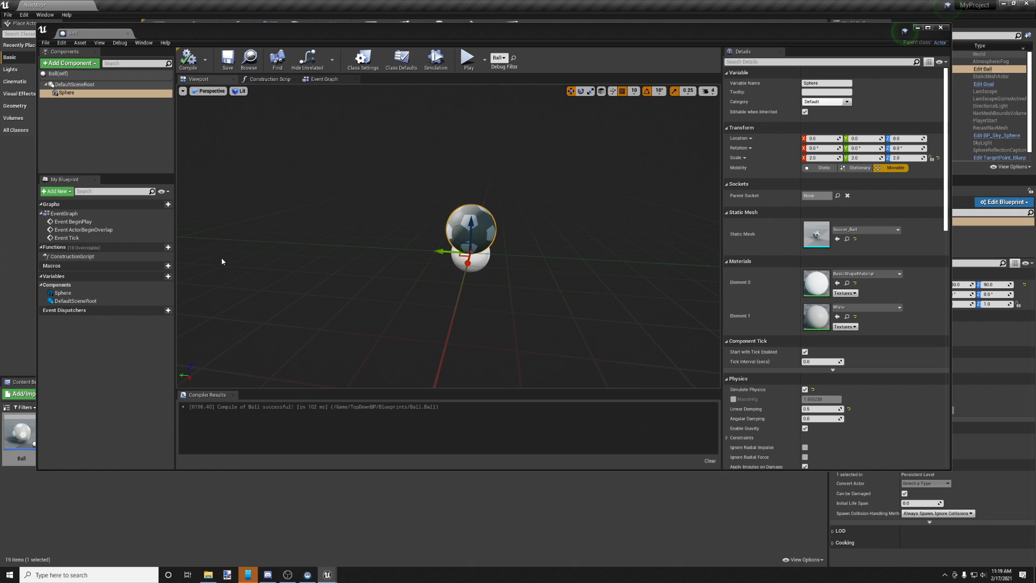
click(205, 59)
mouse_move(228, 76)
click(279, 85)
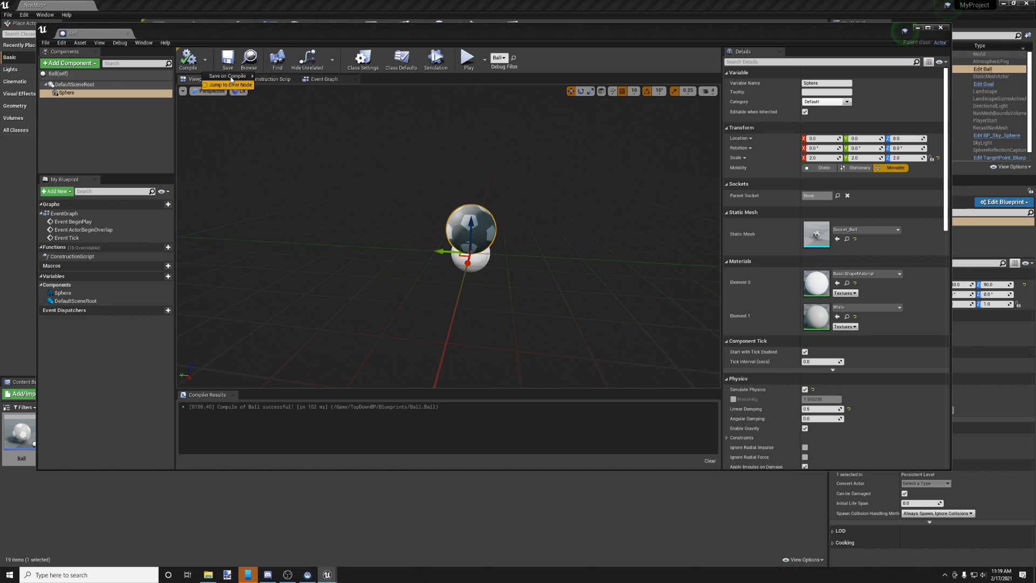
click(188, 58)
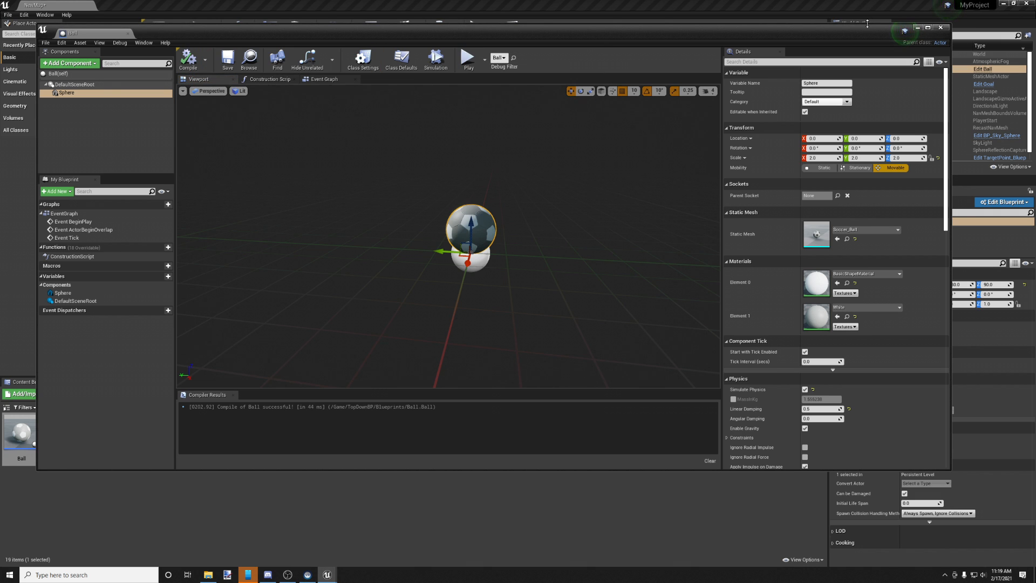
click(918, 26)
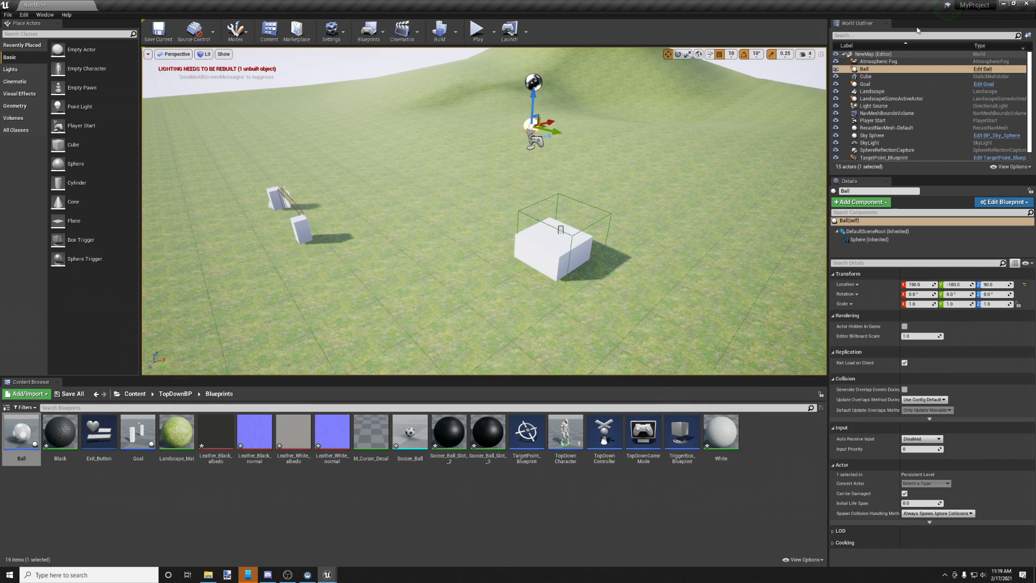
right_drag(619, 178, 486, 190)
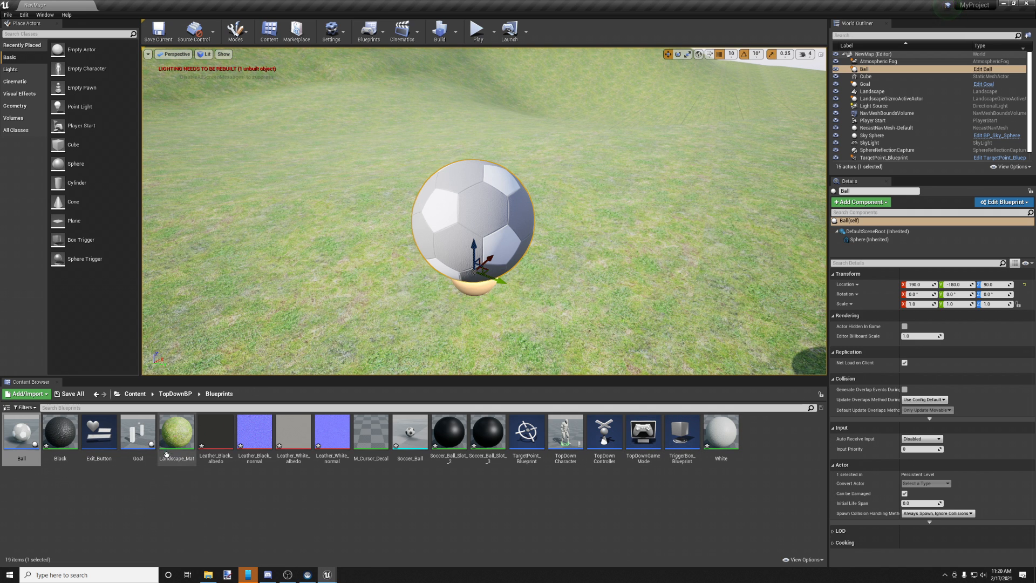
drag(518, 287, 308, 294)
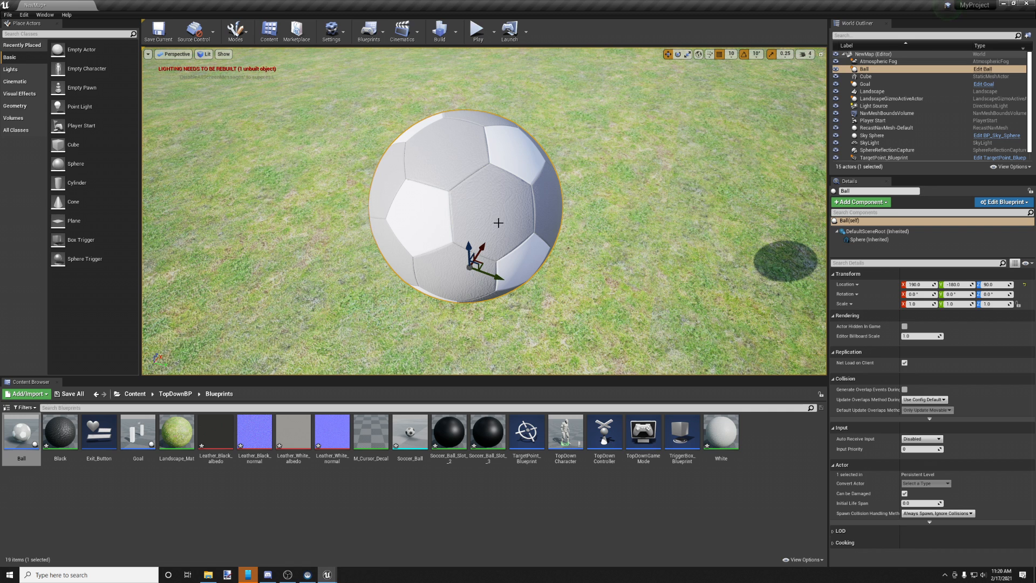
Assign the Black material to Element 0 of the Ball blueprint's Sphere component, keep White on Element 1, and compile.
mouse_move(324, 572)
click(370, 535)
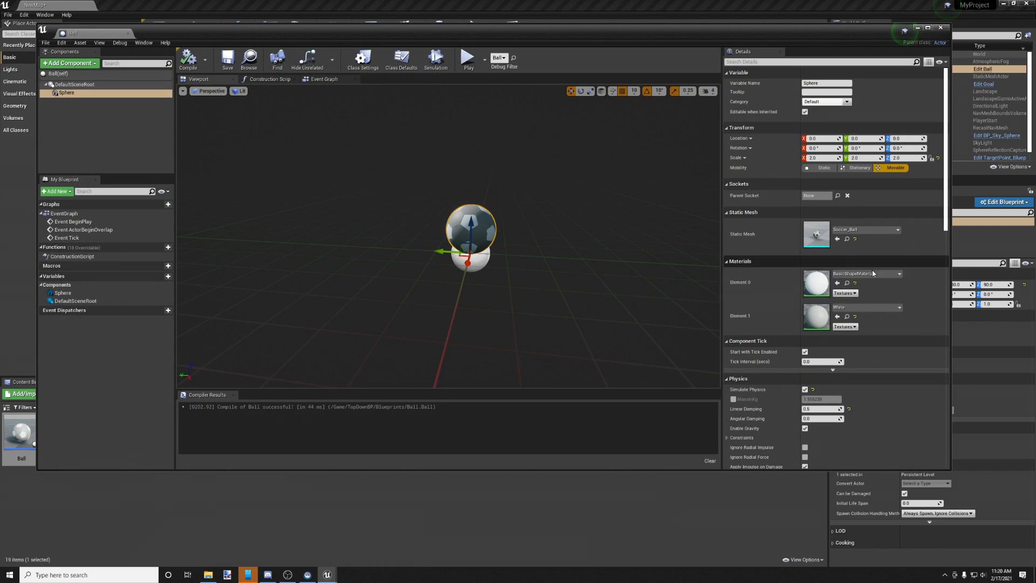
click(899, 274)
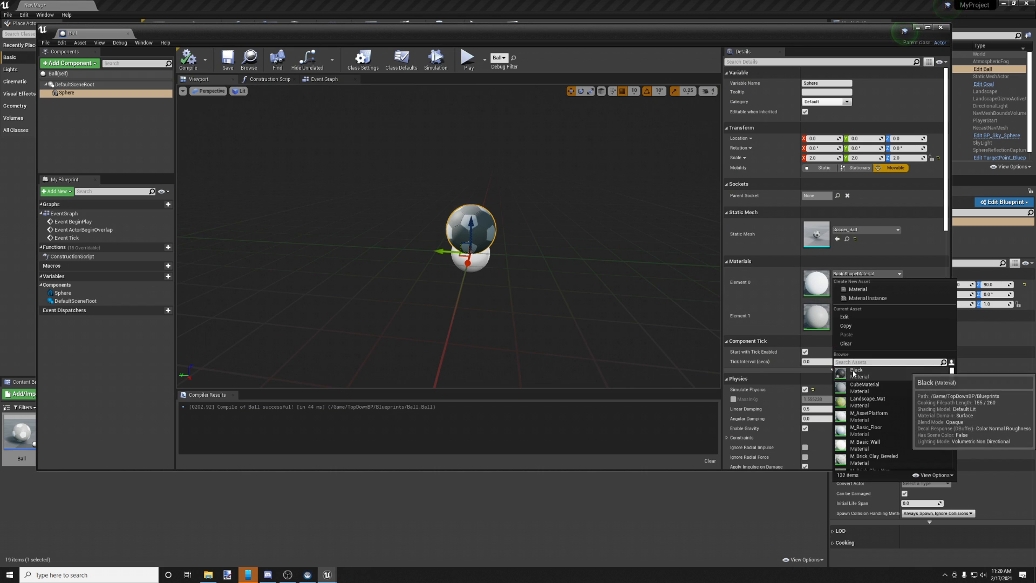
click(857, 372)
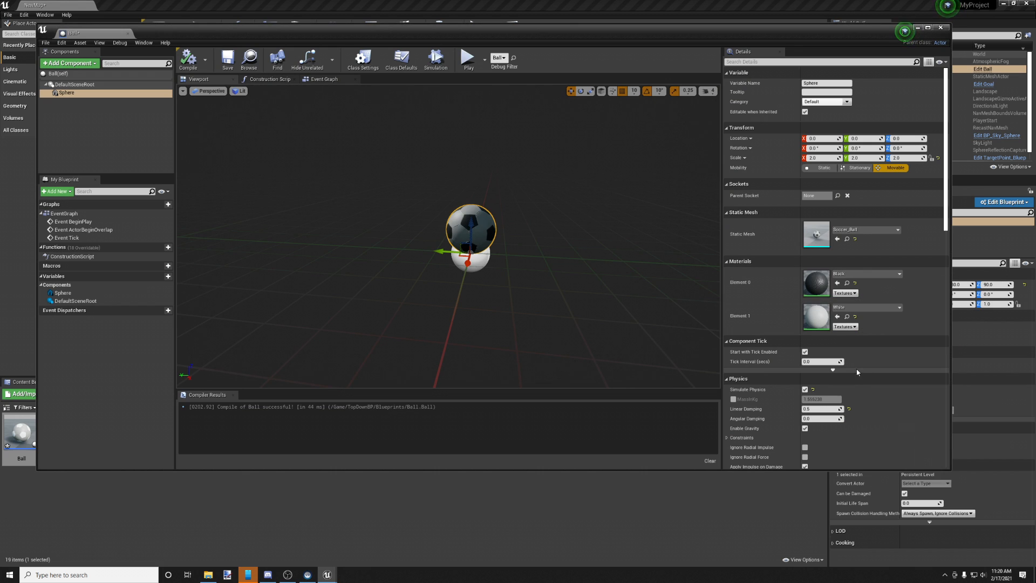
click(899, 307)
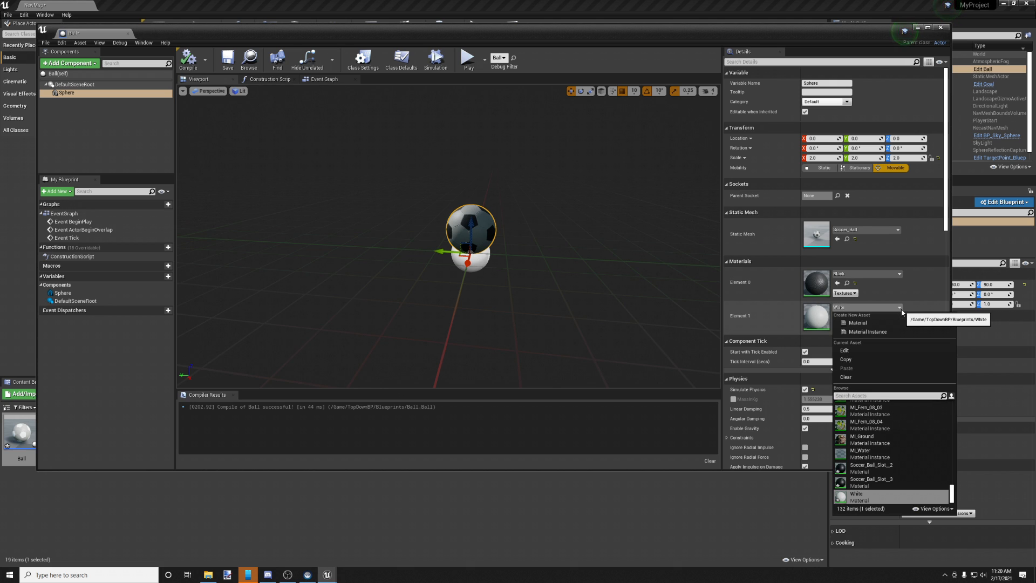
click(899, 307)
scroll(469, 240, down, 3)
right_drag(469, 240, 475, 233)
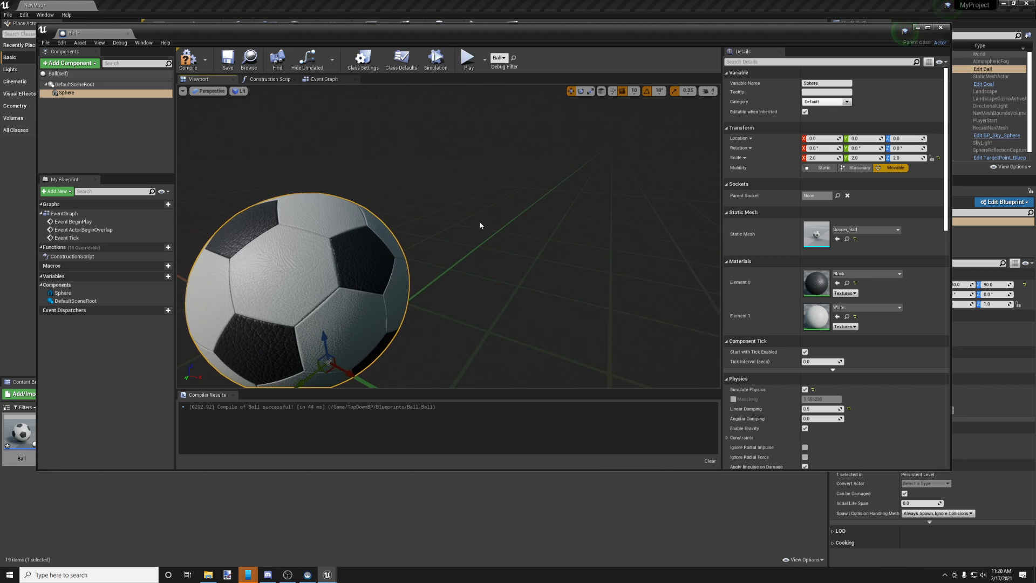
click(189, 61)
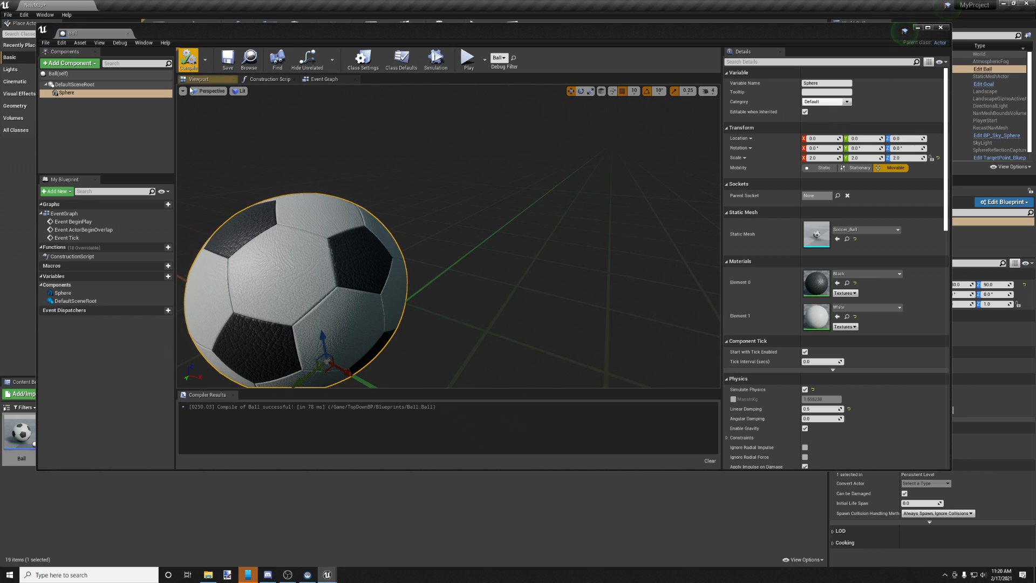
click(940, 27)
Play-test the level by running the character into the soccer ball across the grass, and stop the simulation.
right_drag(486, 215, 475, 83)
key(s)
key(a)
key(w)
key(w)
click(477, 29)
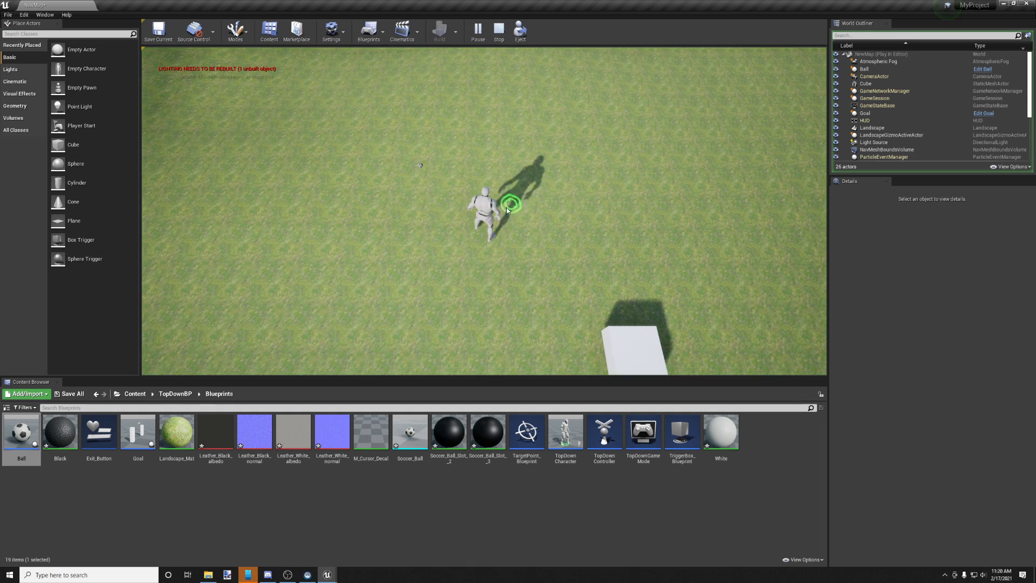
click(469, 192)
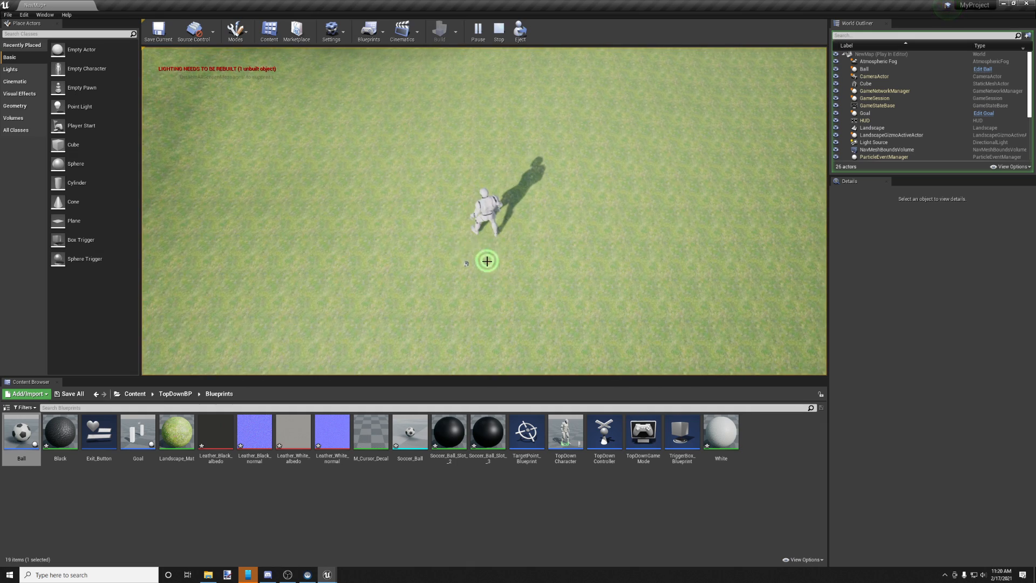
click(467, 245)
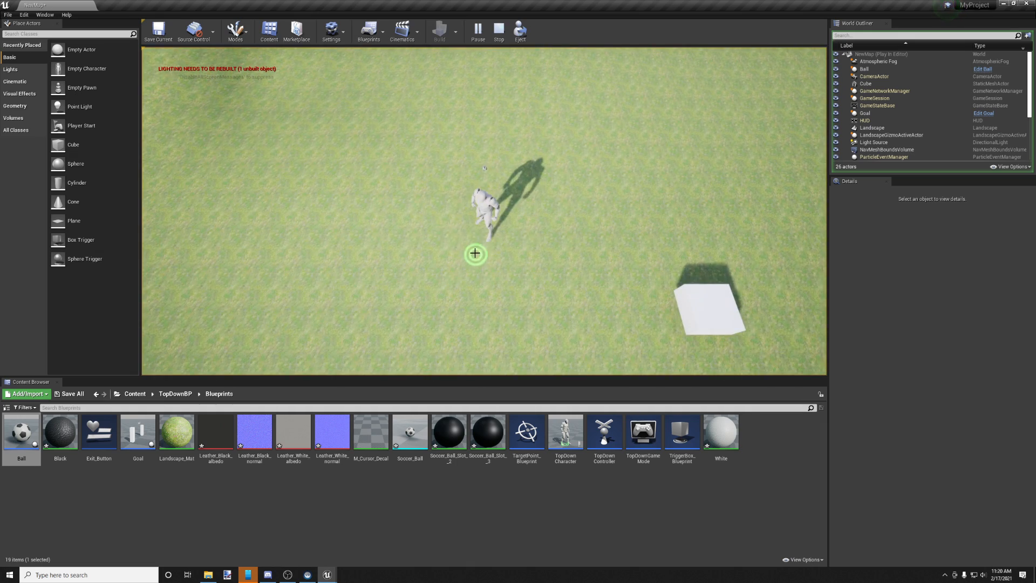
drag(442, 198, 506, 195)
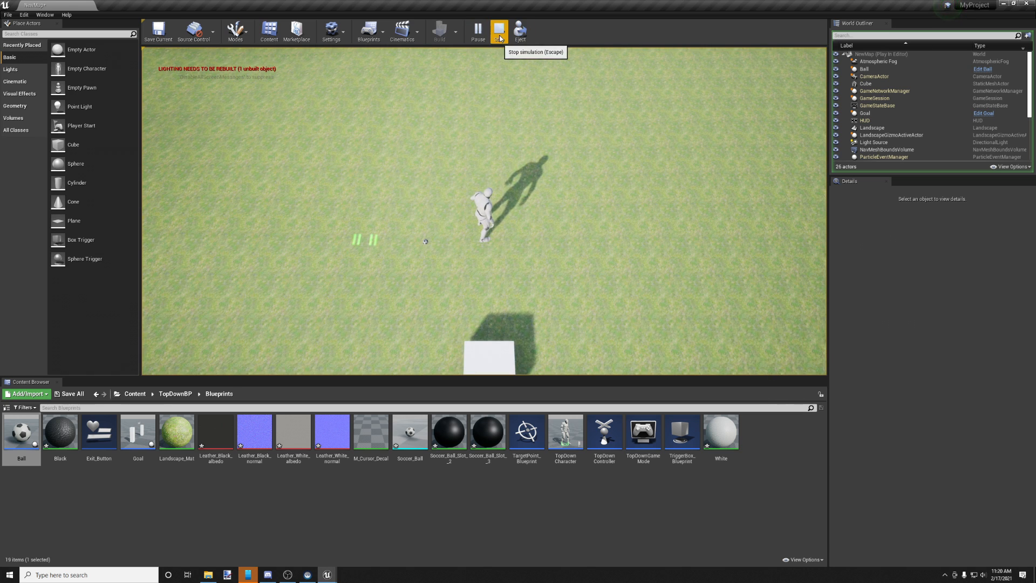
click(498, 31)
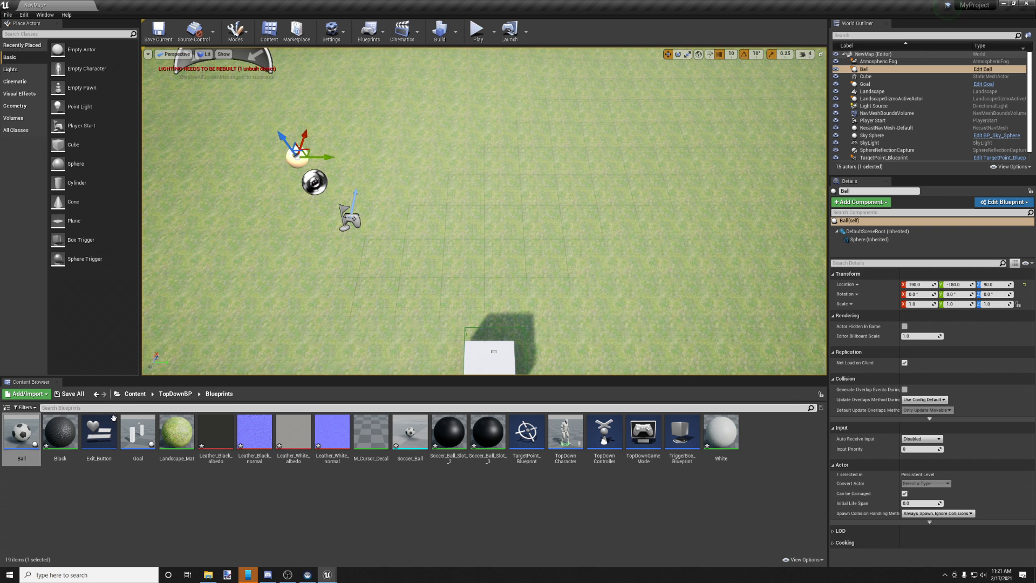
click(21, 433)
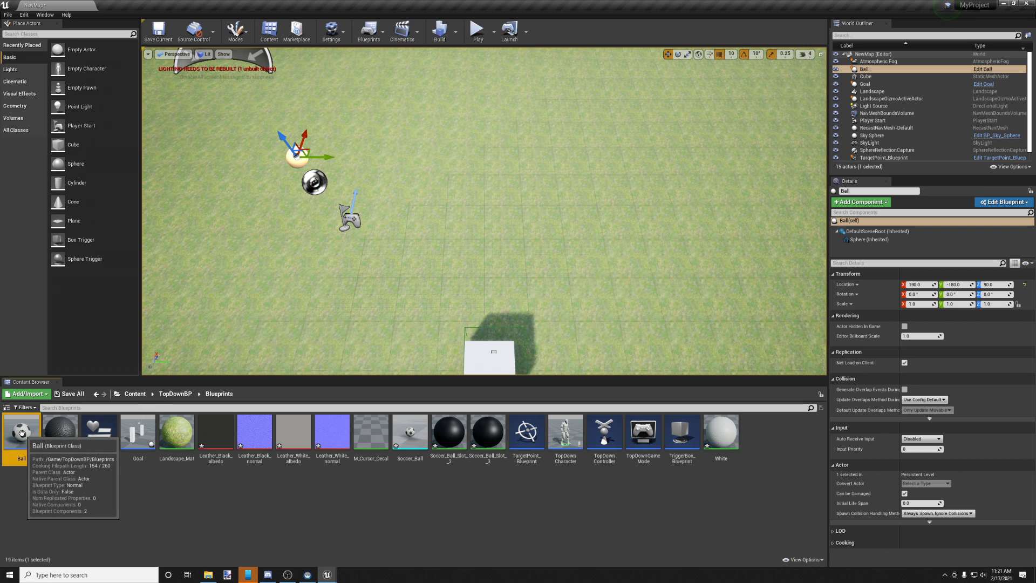
mouse_move(327, 573)
click(370, 536)
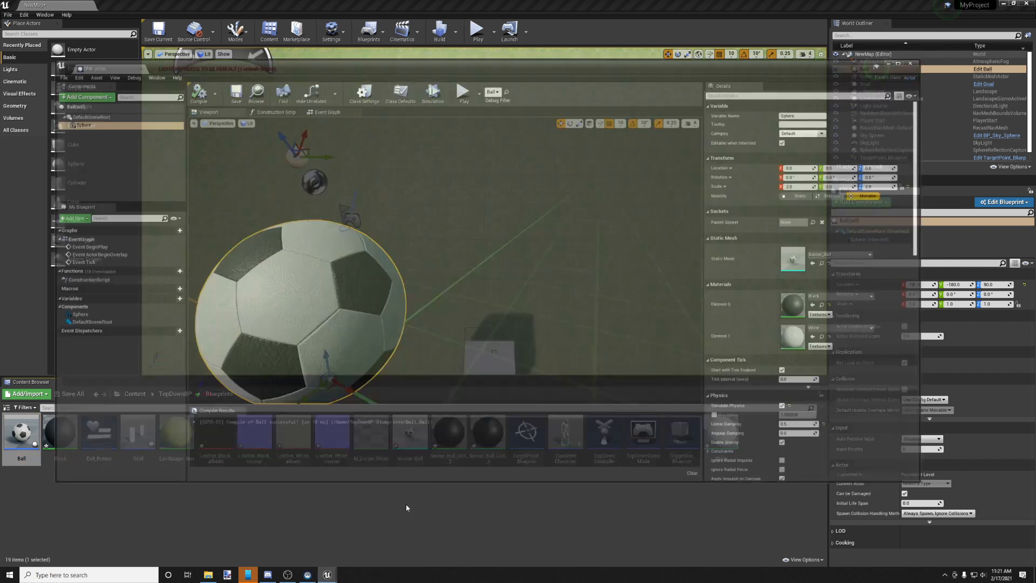
drag(753, 36, 632, 210)
click(799, 204)
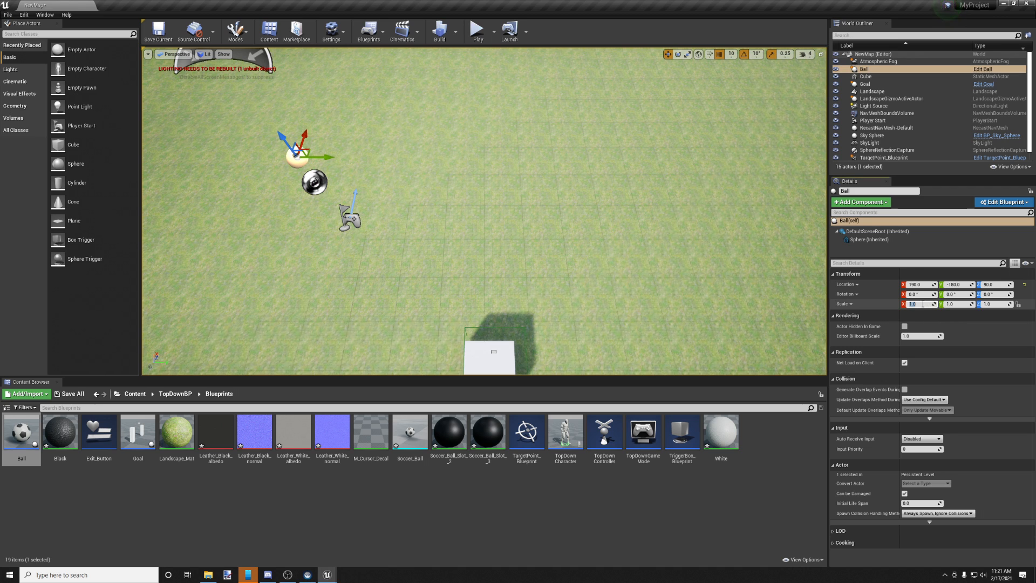
click(801, 433)
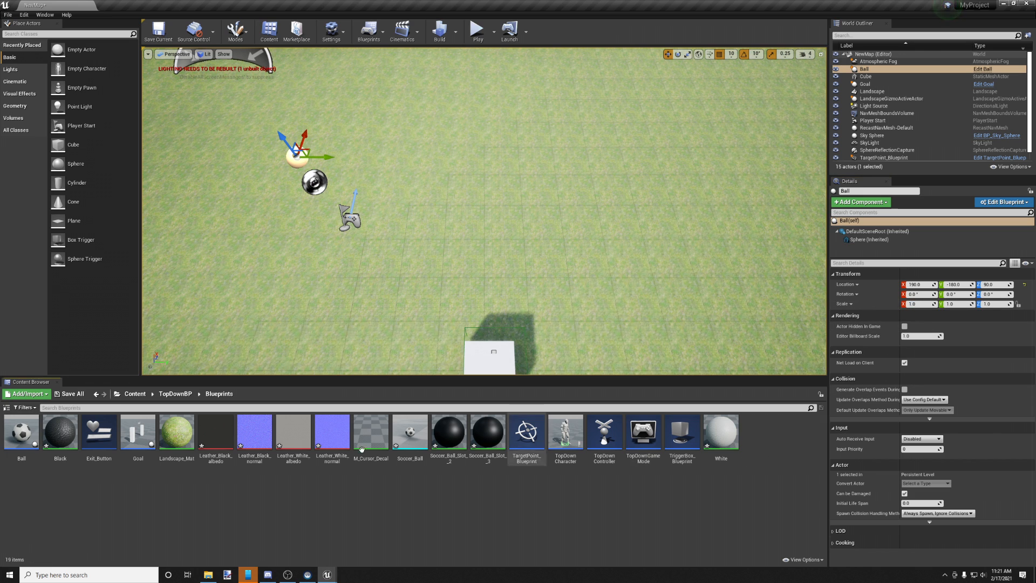
Set the Sphere component's scale to 3 on the X, Y and Z axes in the Ball blueprint.
mouse_move(316, 579)
click(289, 527)
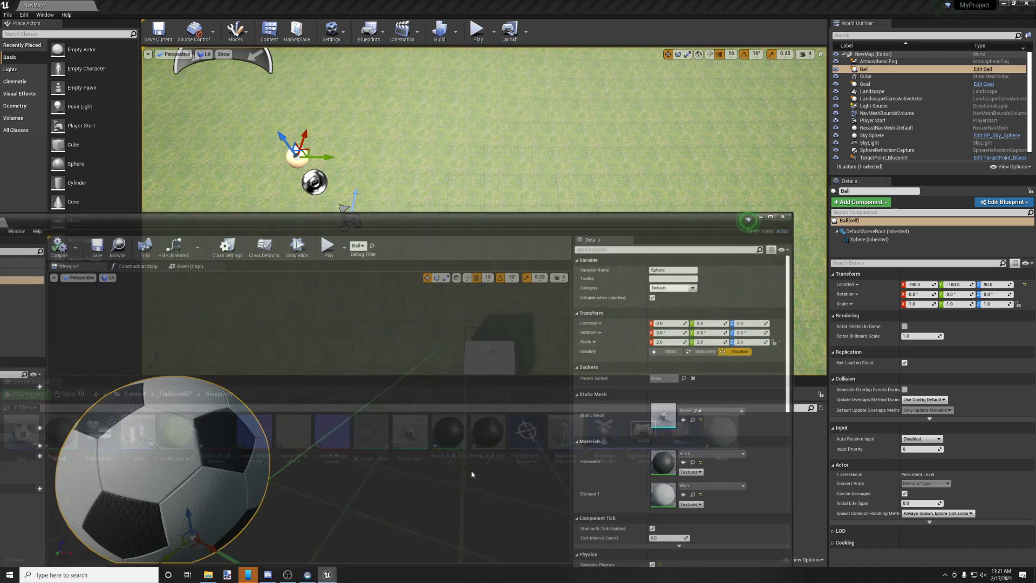
drag(648, 215, 676, 169)
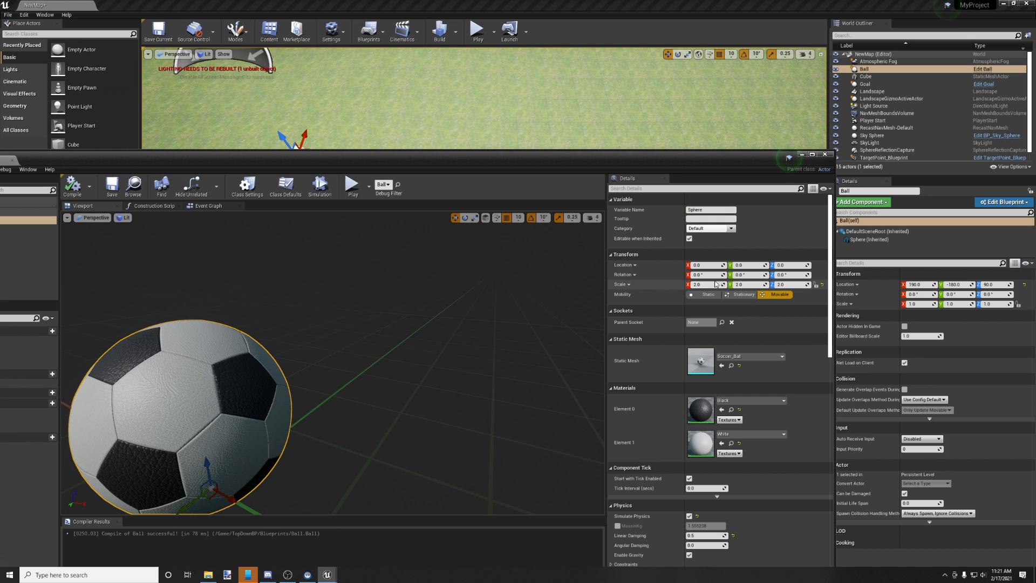
text(3)
key(Tab)
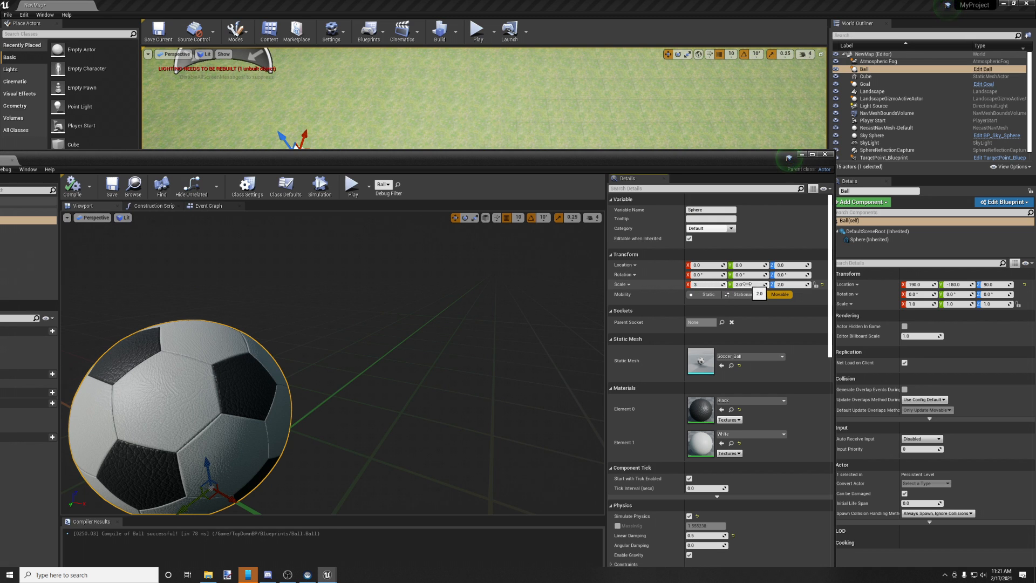
text(3)
key(Tab)
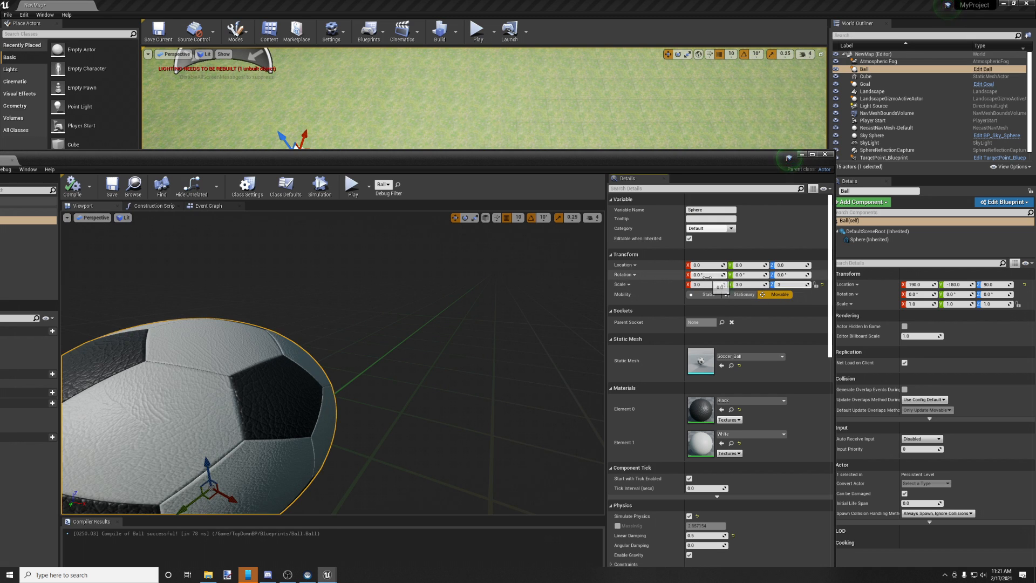
text(3)
key(Return)
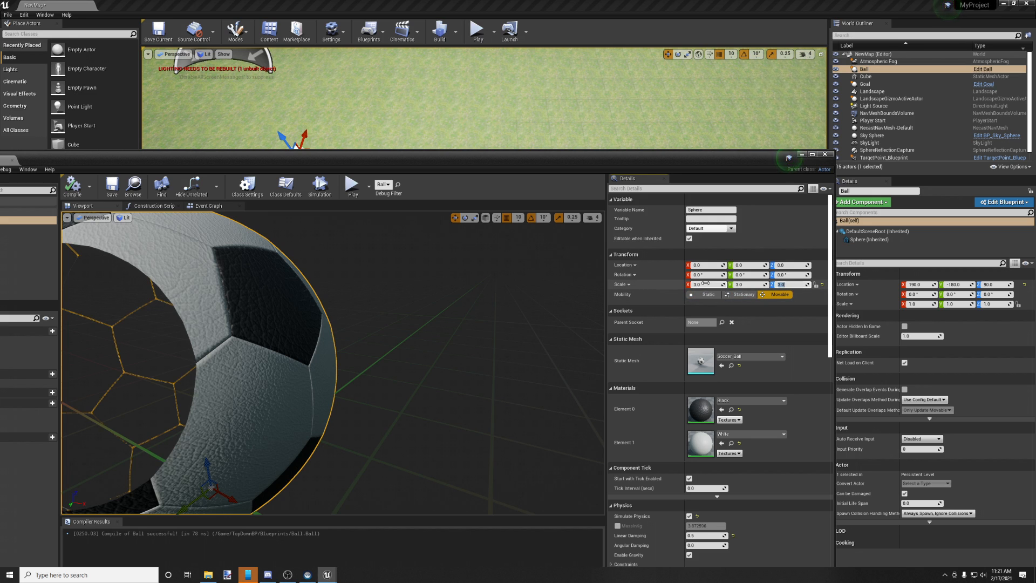
Set the Sphere component's scale to 5 on the X, Y and Z axes, compile the Ball blueprint and return to the level.
text(5)
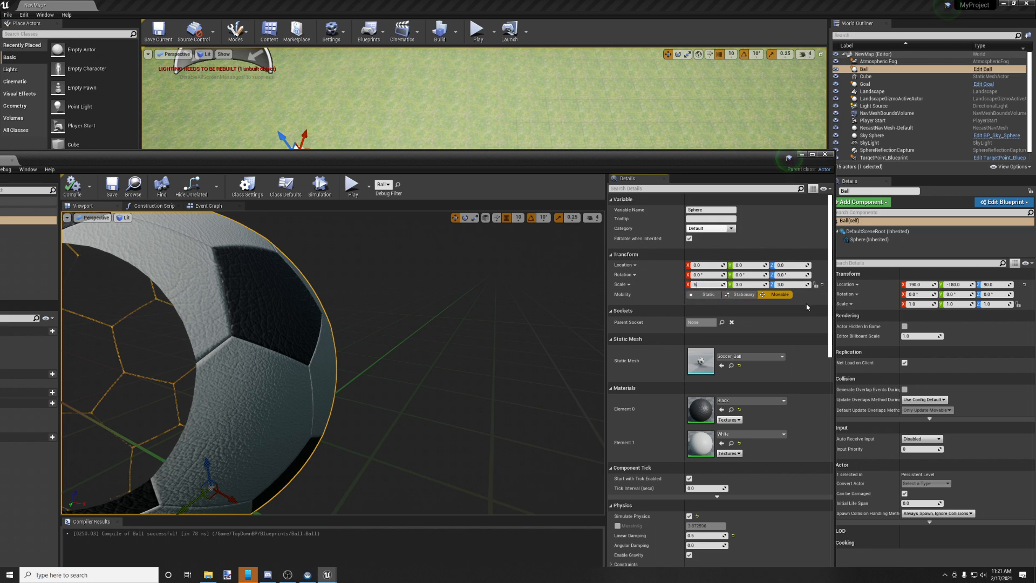
click(748, 284)
text(5)
drag(790, 284, 777, 285)
click(792, 284)
text(5)
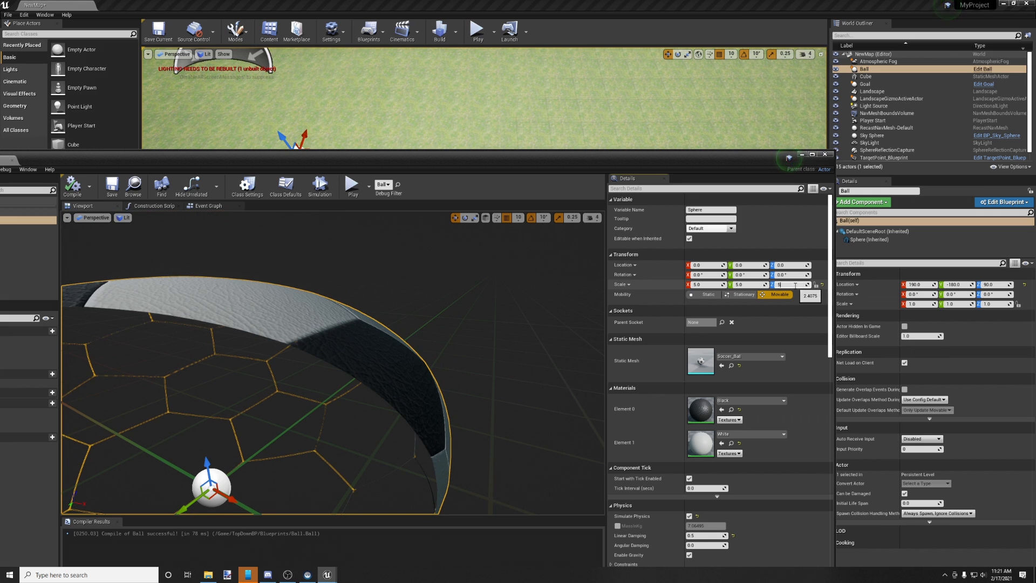
key(Return)
scroll(701, 302, down, 3)
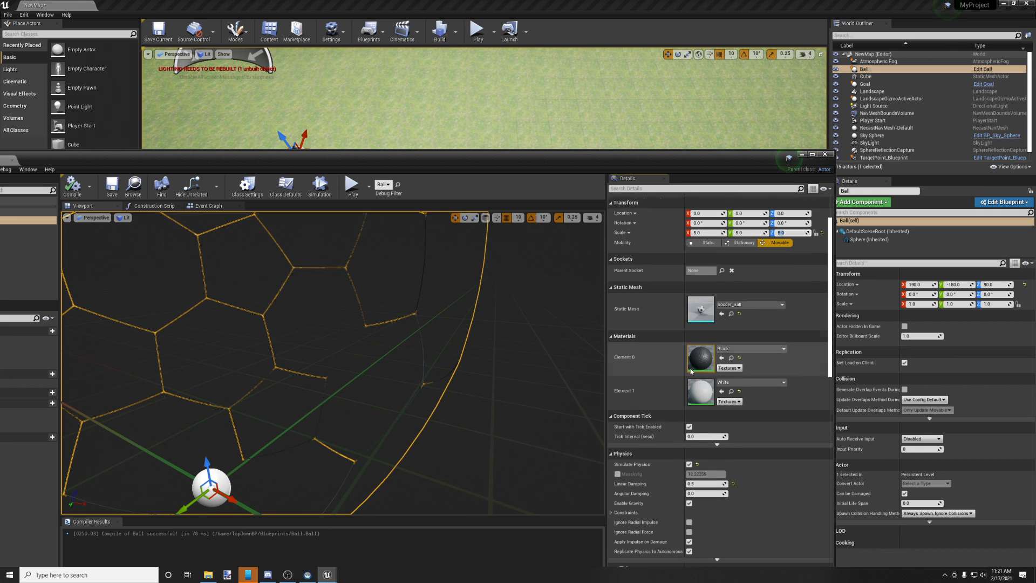
click(72, 186)
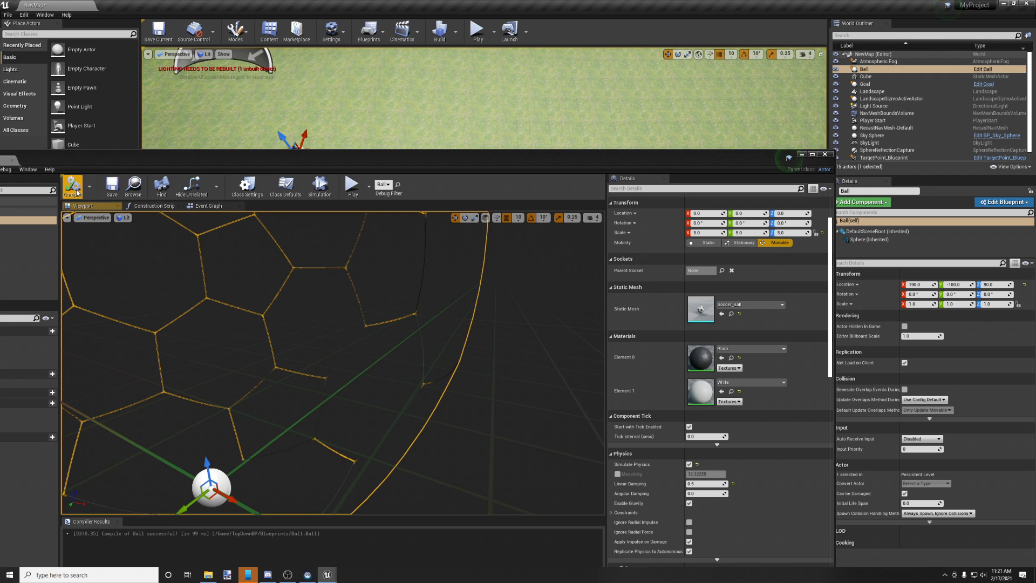
click(802, 154)
Play-test the level with the resized ball, running the character around the goal, and stop the simulation.
key(f)
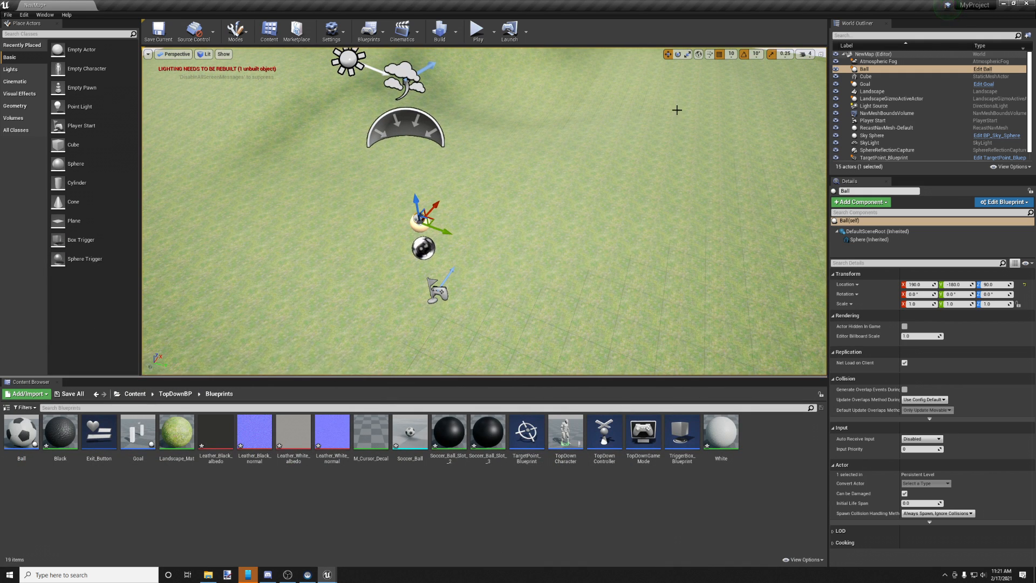
click(477, 29)
drag(526, 166, 285, 151)
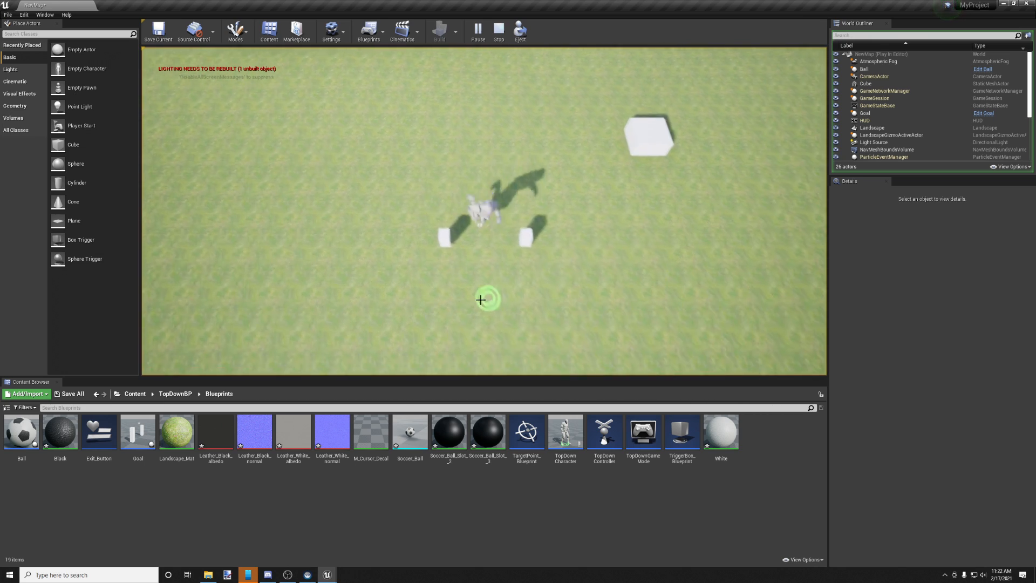
click(416, 169)
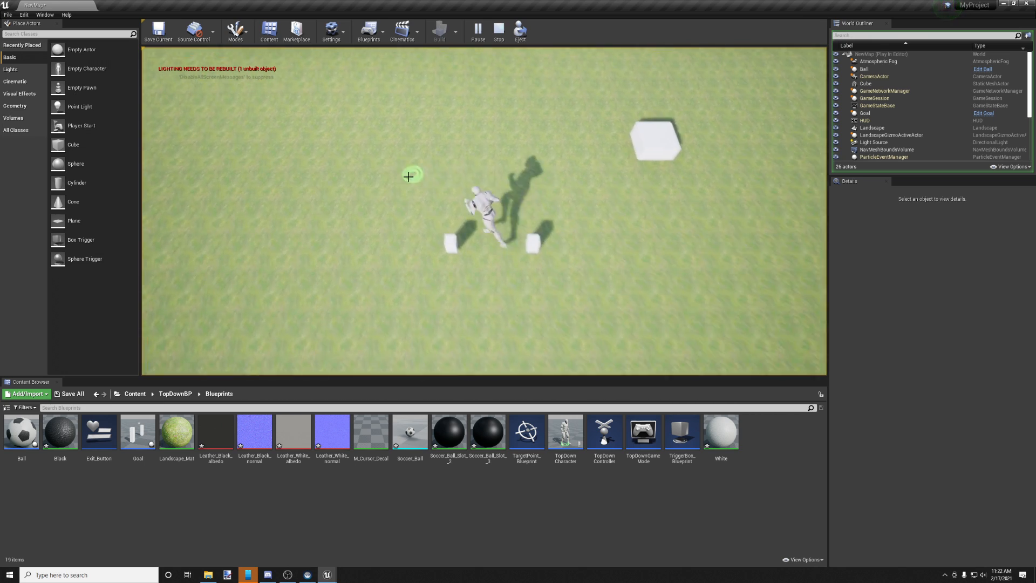
click(692, 238)
click(476, 291)
key(Escape)
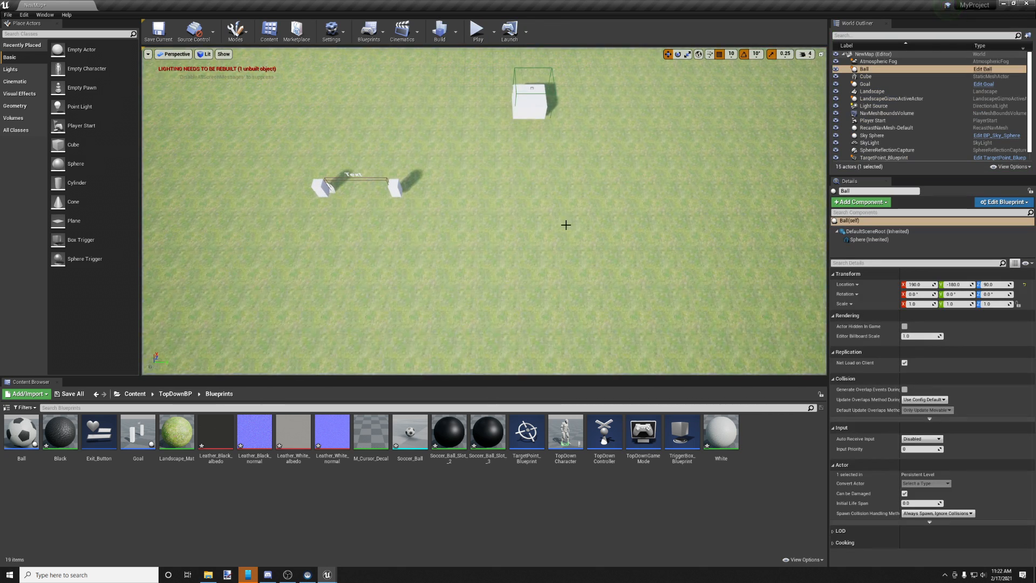
Try to import the GOAL BAR_PORTERIA FUTBOL 3D object from the Unreal Files folder into Blueprints with default FBX options, and dismiss the message log.
scroll(457, 255, down, 1)
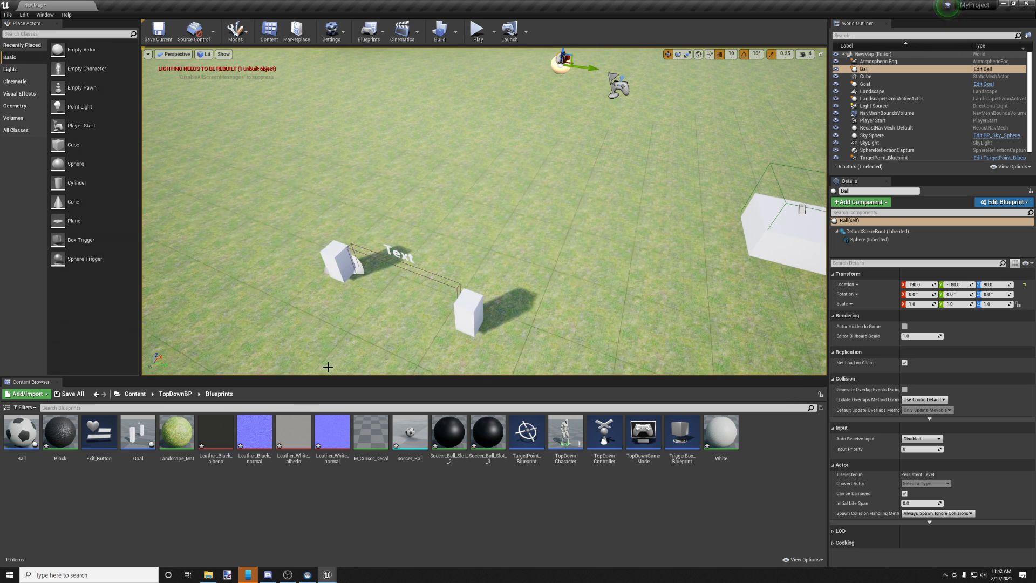
right_drag(330, 337, 280, 307)
click(207, 575)
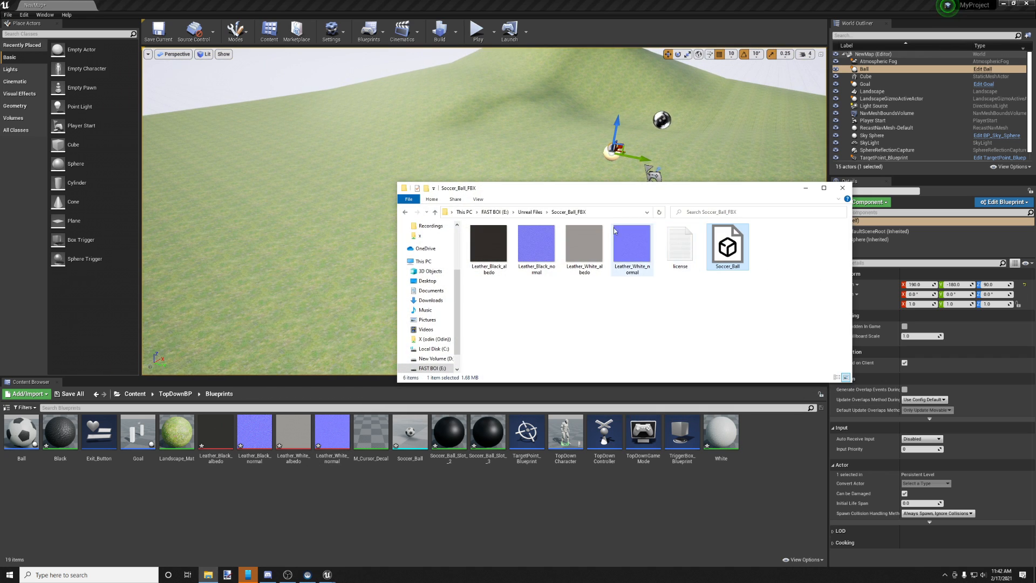
click(530, 212)
click(562, 248)
double_click(562, 250)
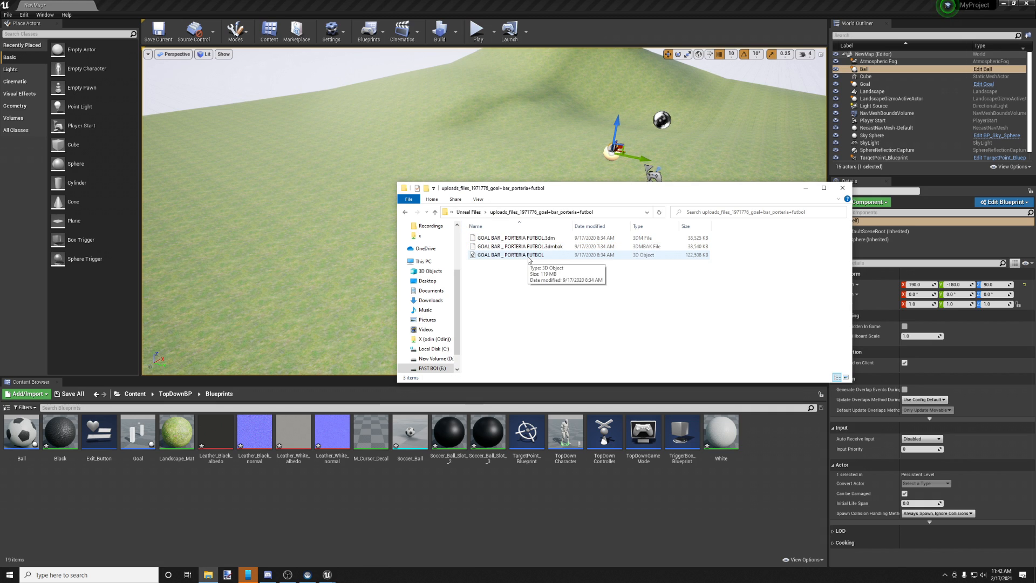
drag(500, 257, 772, 445)
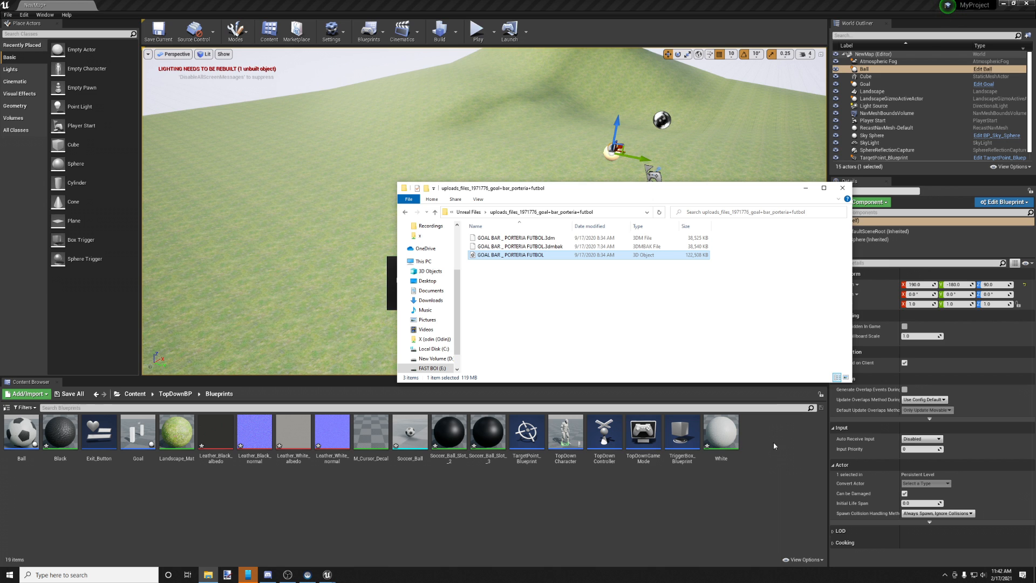
click(840, 190)
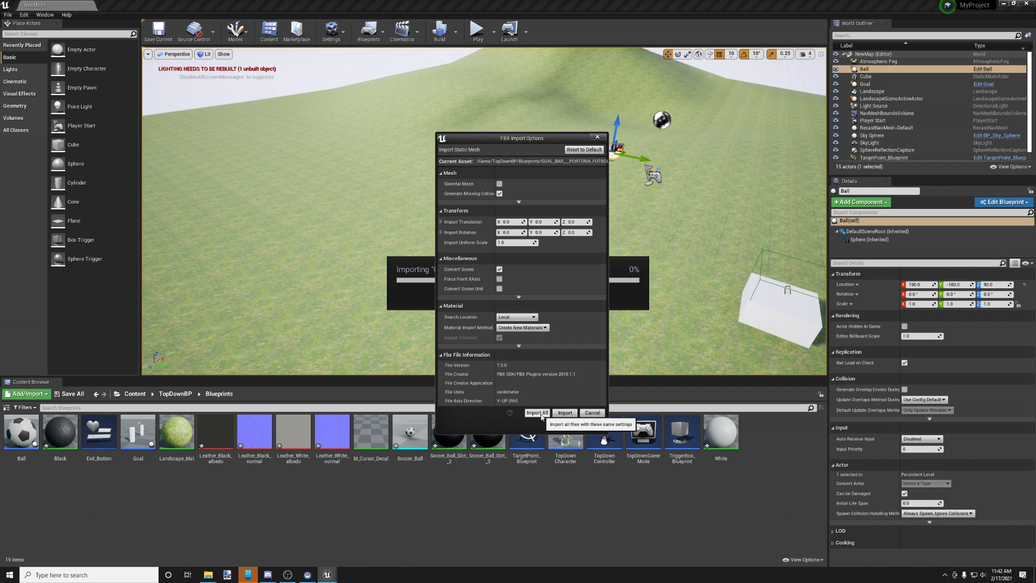
click(537, 412)
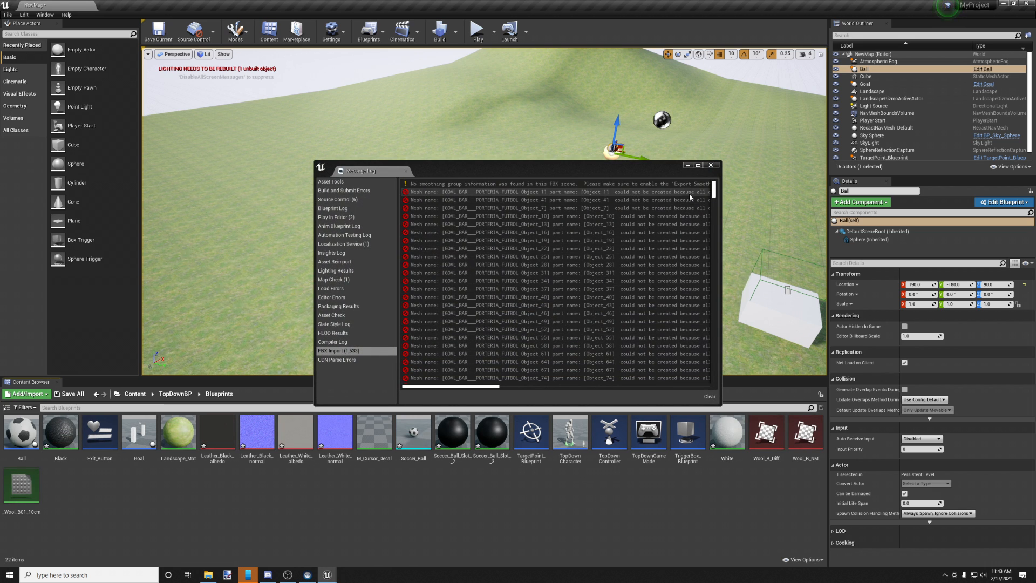
scroll(695, 202, down, 1)
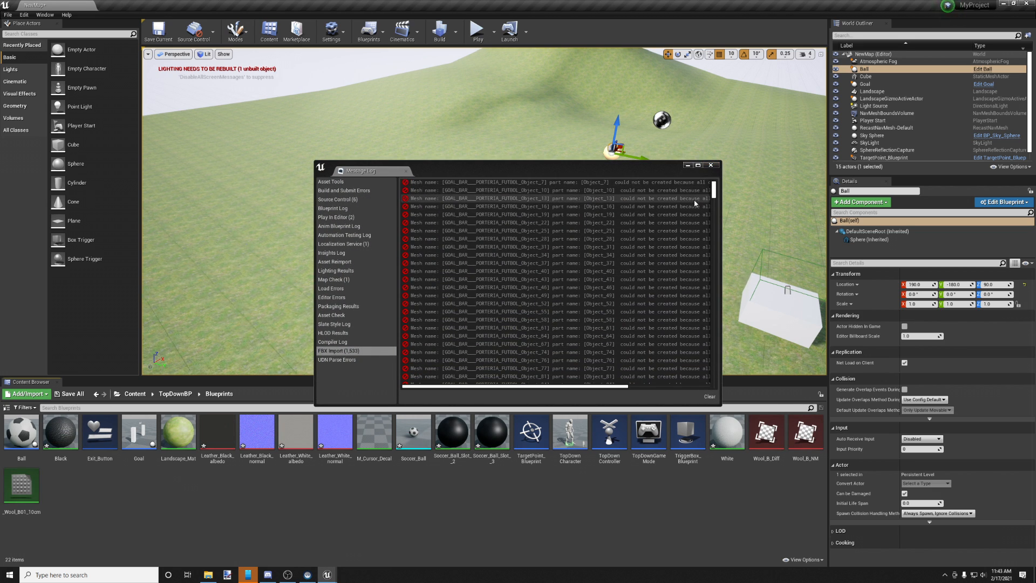
click(711, 165)
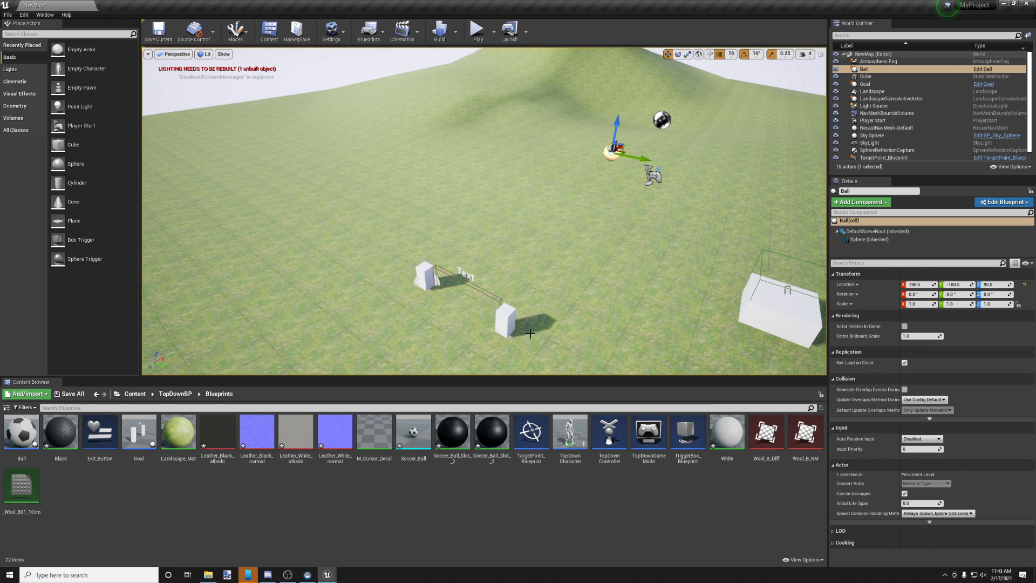
Examine the goal's posts, text and trigger area in the level from several angles.
right_drag(482, 312, 148, 307)
key(w)
key(d)
right_drag(483, 211, 576, 221)
click(576, 221)
drag(573, 209, 580, 174)
key(Escape)
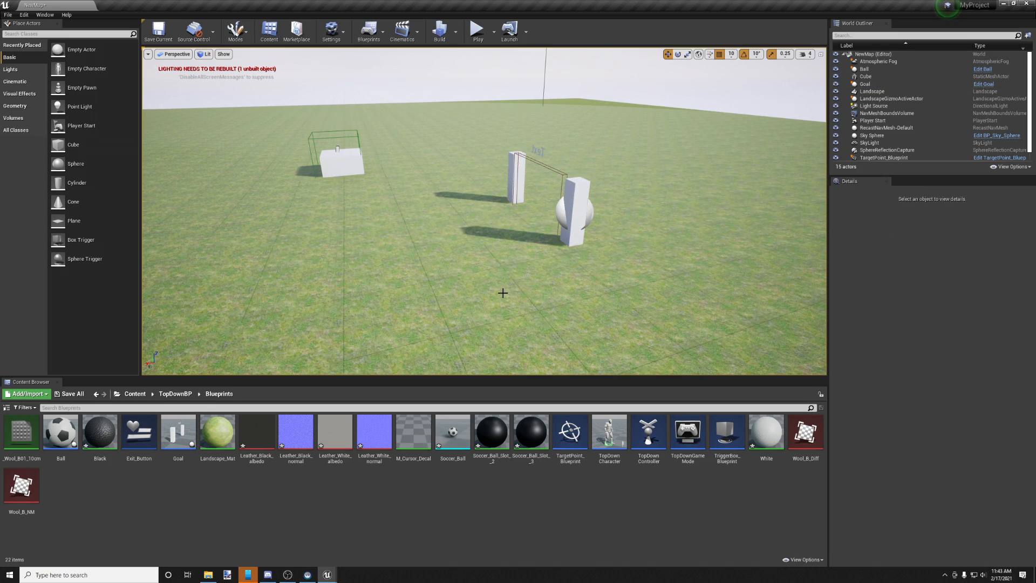
right_drag(489, 266, 457, 290)
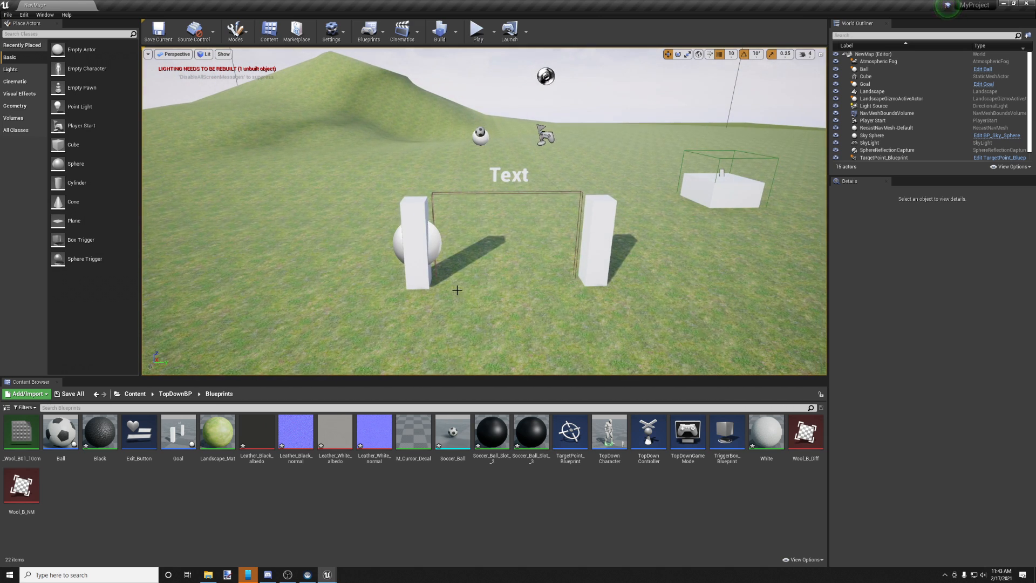
right_drag(532, 290, 535, 273)
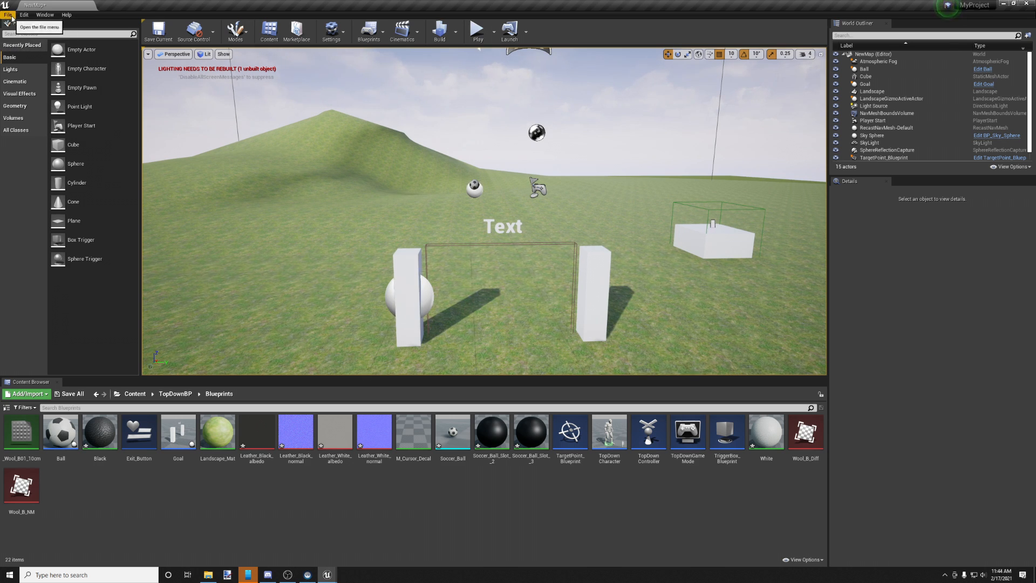
Open the Level Blueprint of NewMap and move its window fully into view.
click(384, 36)
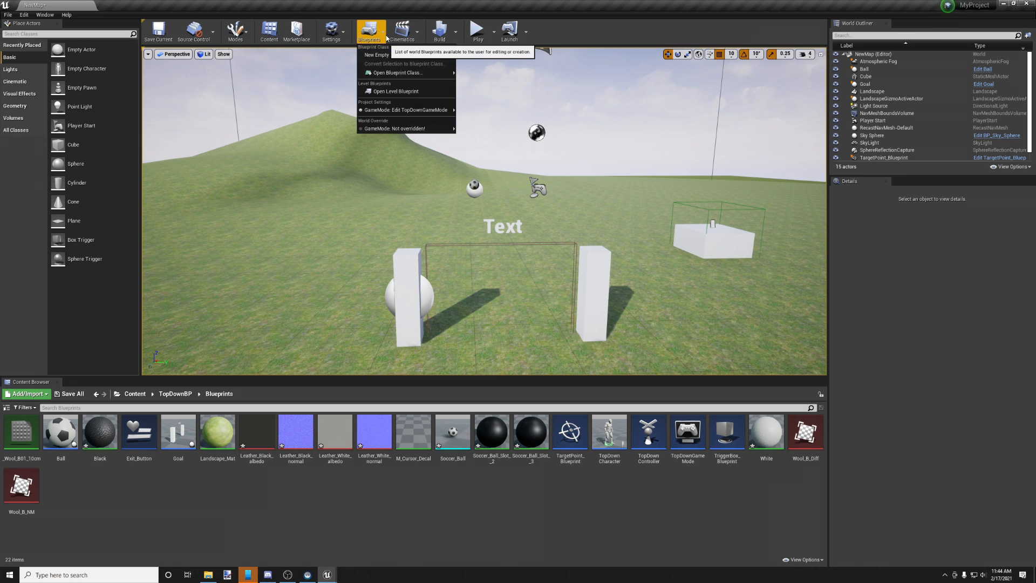
click(394, 92)
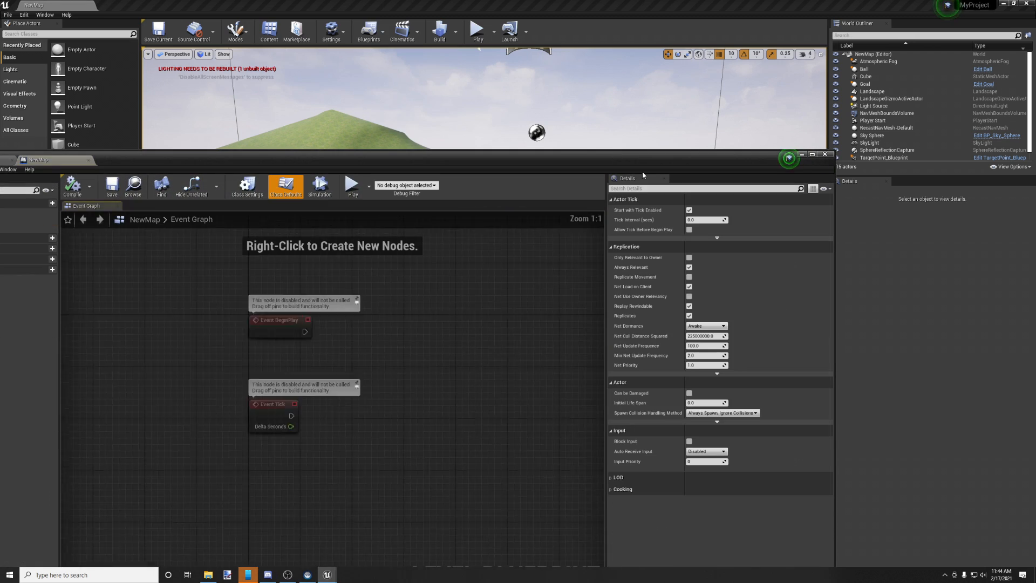
drag(590, 160, 714, 61)
mouse_move(114, 139)
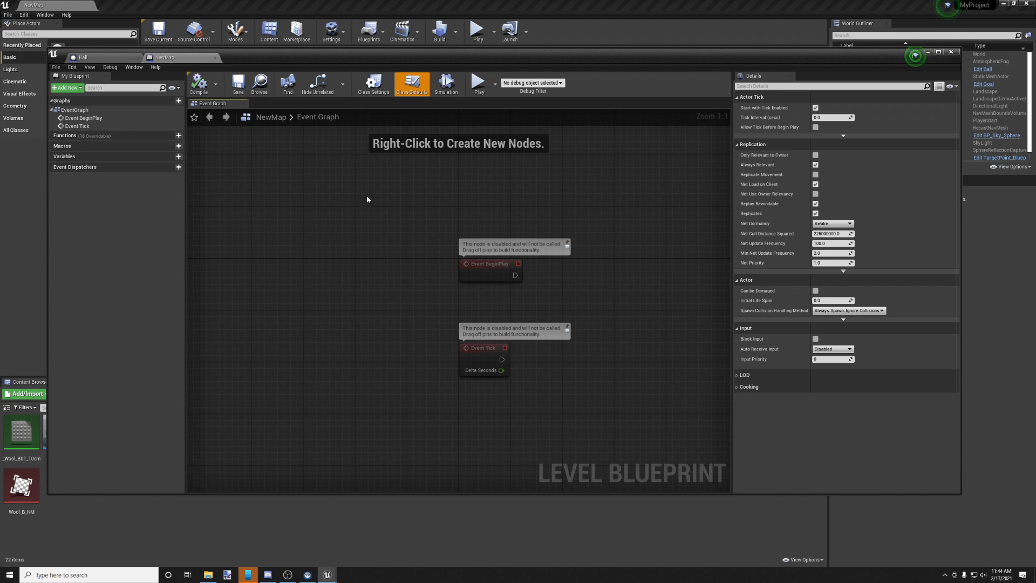
Add a Create Widget node connected to the execution output of Event BeginPlay in the Level Blueprint.
drag(514, 274, 588, 281)
click(585, 273)
drag(515, 275, 615, 286)
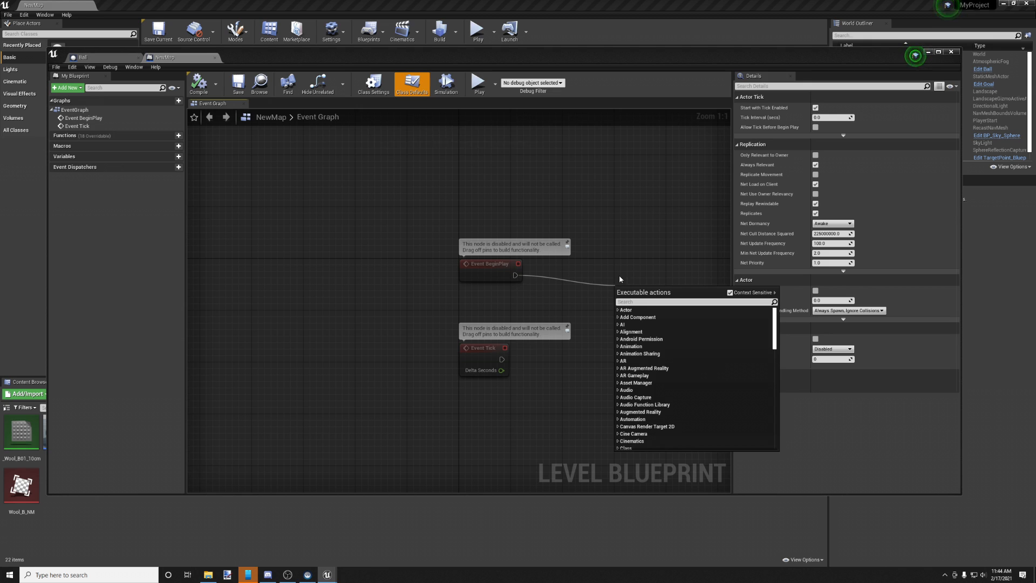
text(cr)
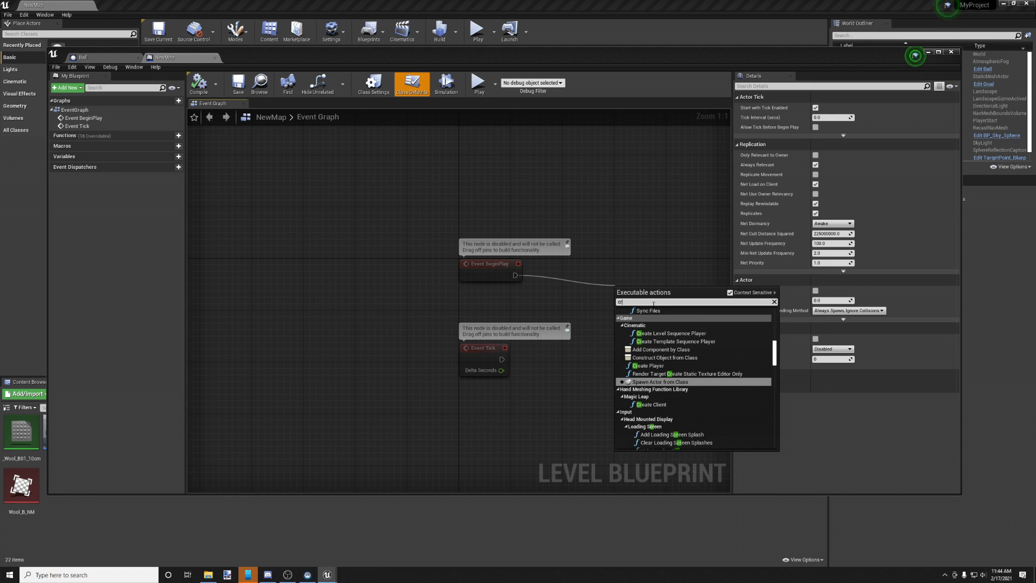
text(eate widg)
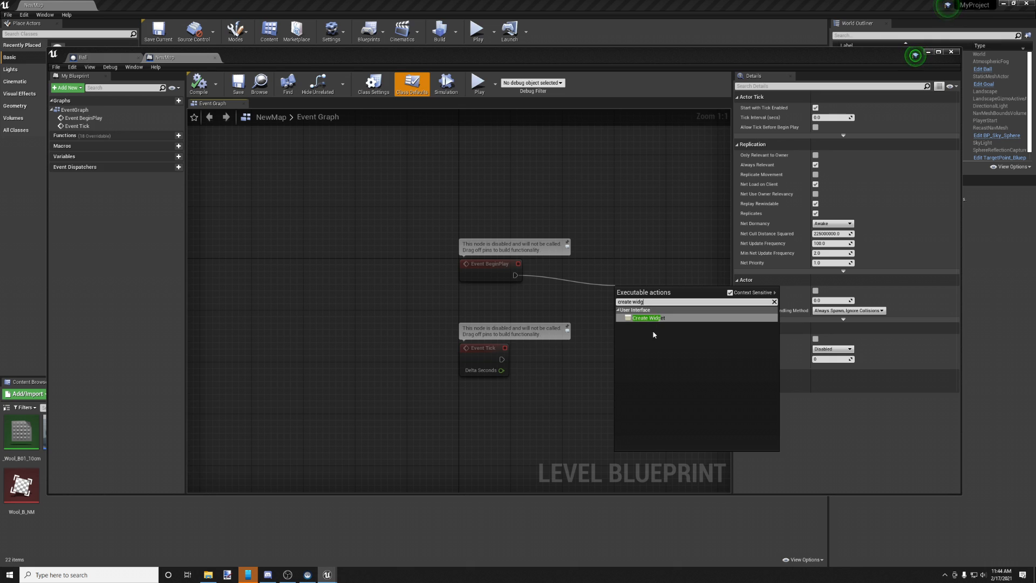
click(657, 318)
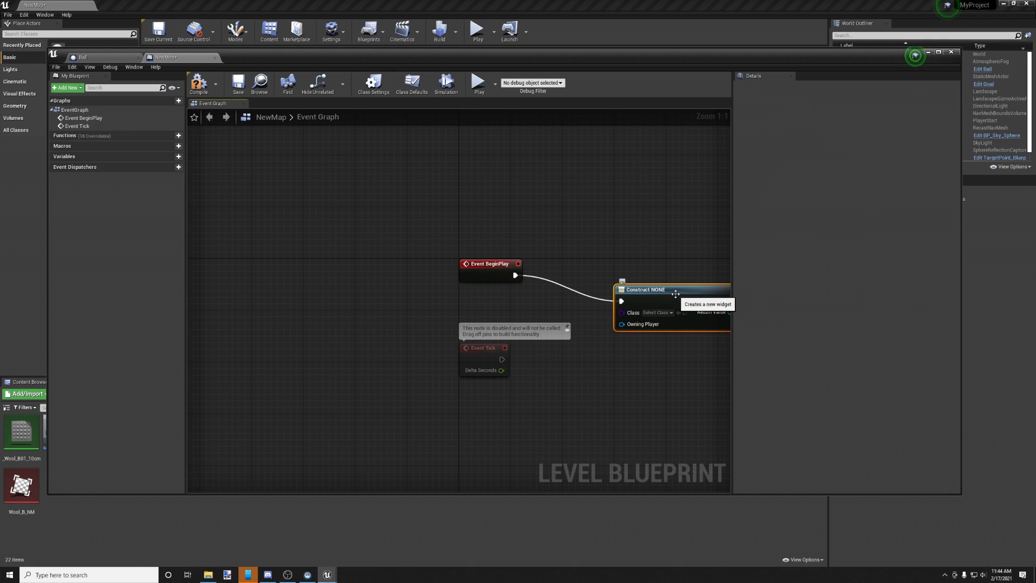
Reposition the Create Widget node beside Event BeginPlay and set its class to Exit Button.
drag(674, 294, 651, 241)
click(645, 262)
click(644, 295)
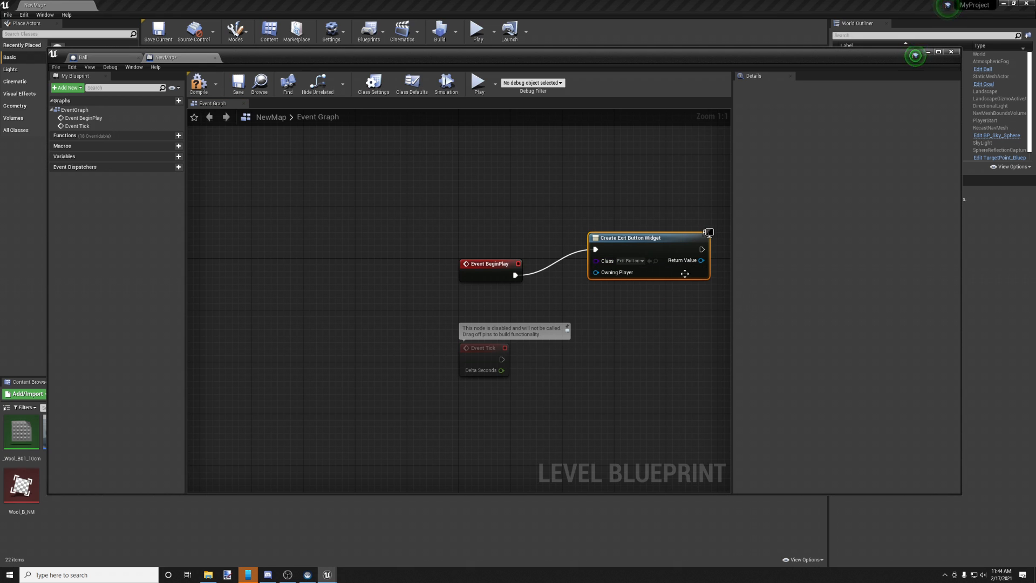
Add an Add to Viewport node from the Exit Button widget's return value, align it beside the widget node, and check its ZOrder option.
right_drag(674, 303, 477, 273)
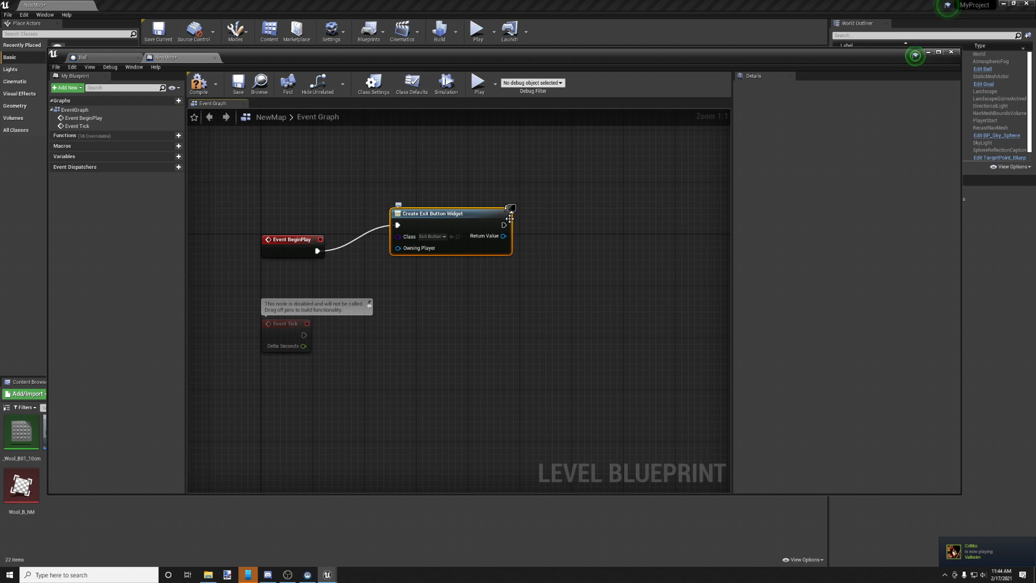
drag(502, 235, 595, 256)
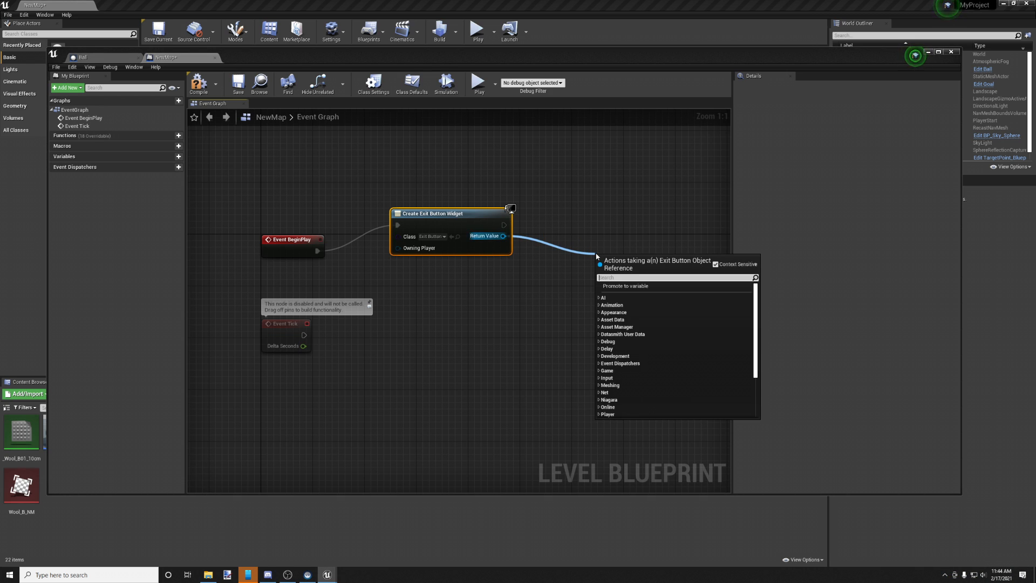
text(add)
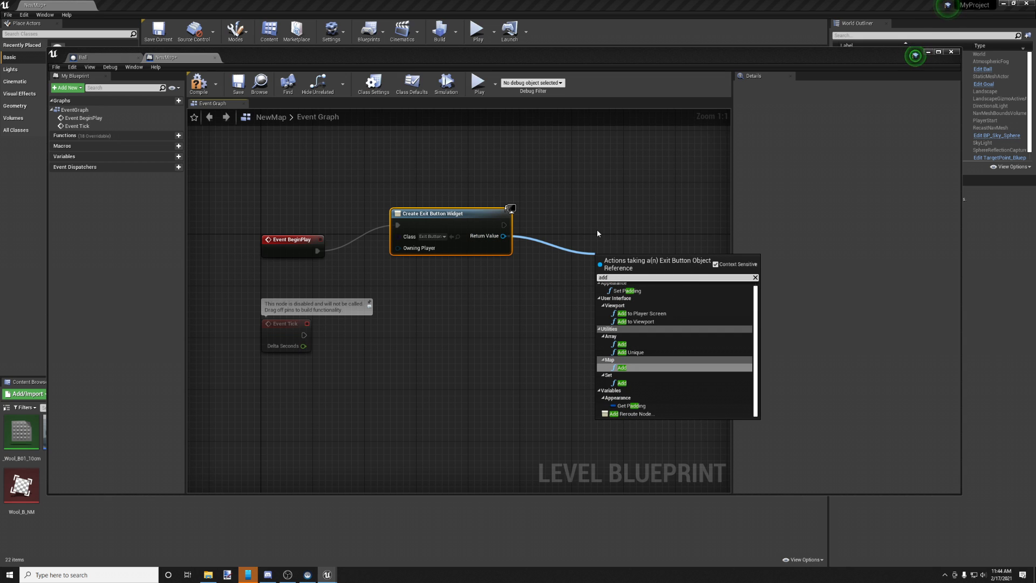
click(642, 321)
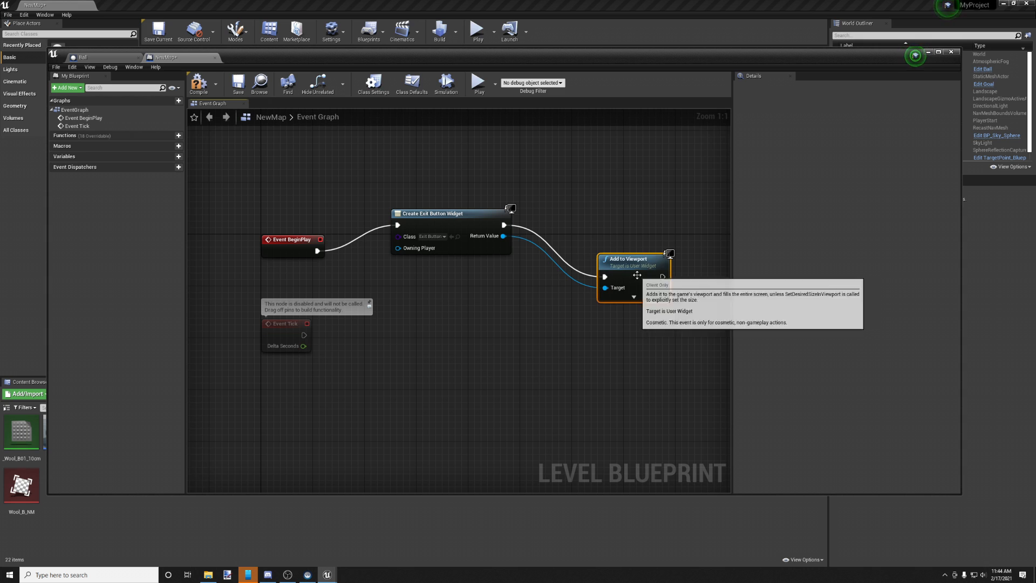
drag(638, 267, 572, 212)
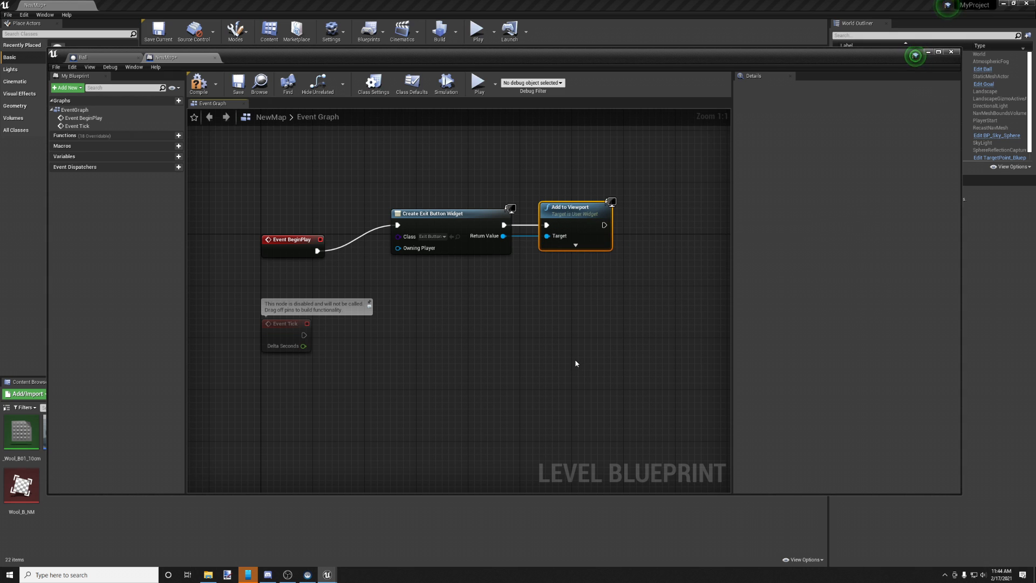
click(574, 246)
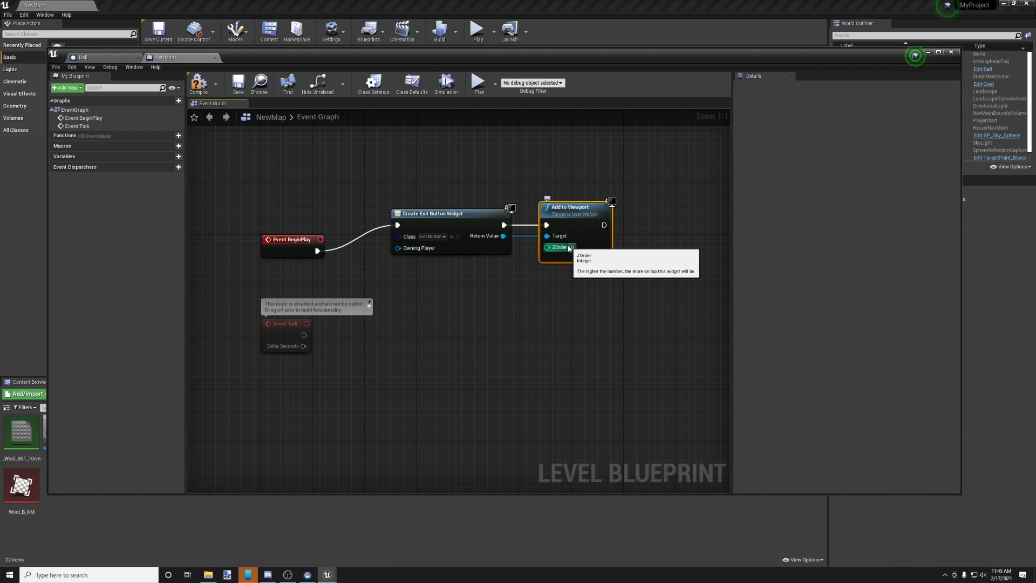
click(575, 259)
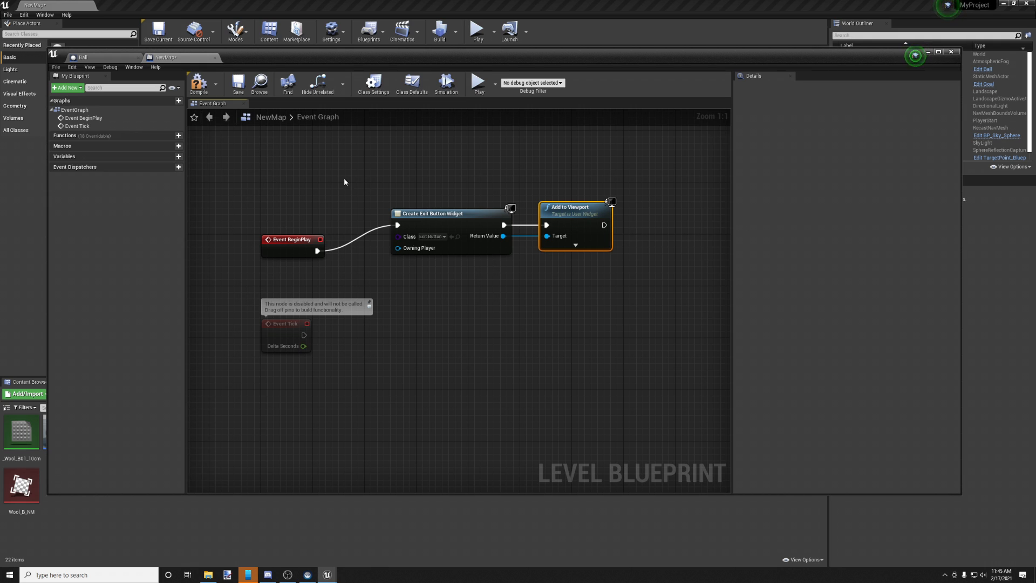
Align Event BeginPlay with the widget nodes, compile the Level Blueprint, and minimize its window.
drag(285, 240, 297, 215)
click(199, 84)
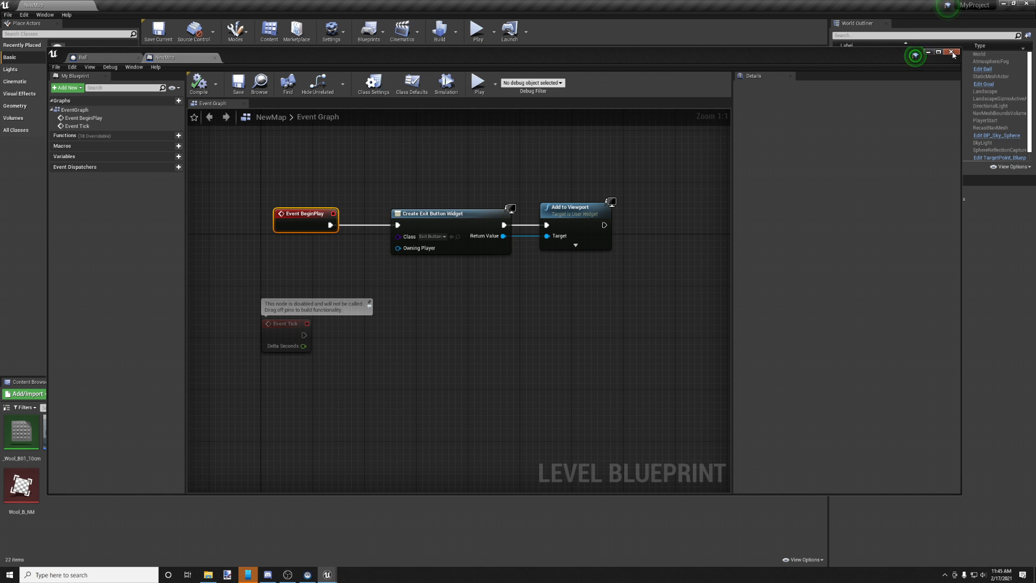
click(927, 52)
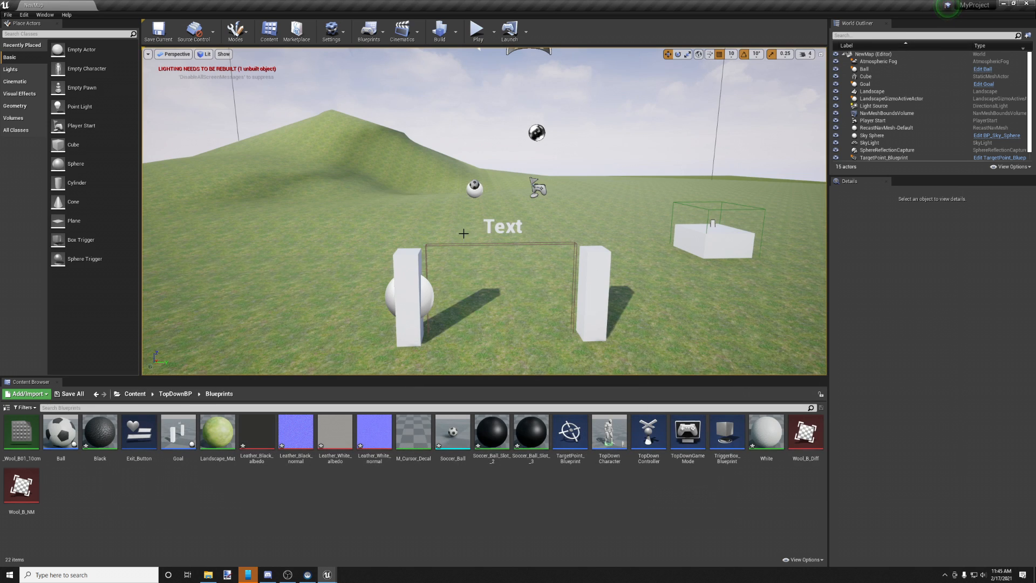
Play-test the level twice, trying the exit button widget and moving the character near the soccer ball.
click(475, 28)
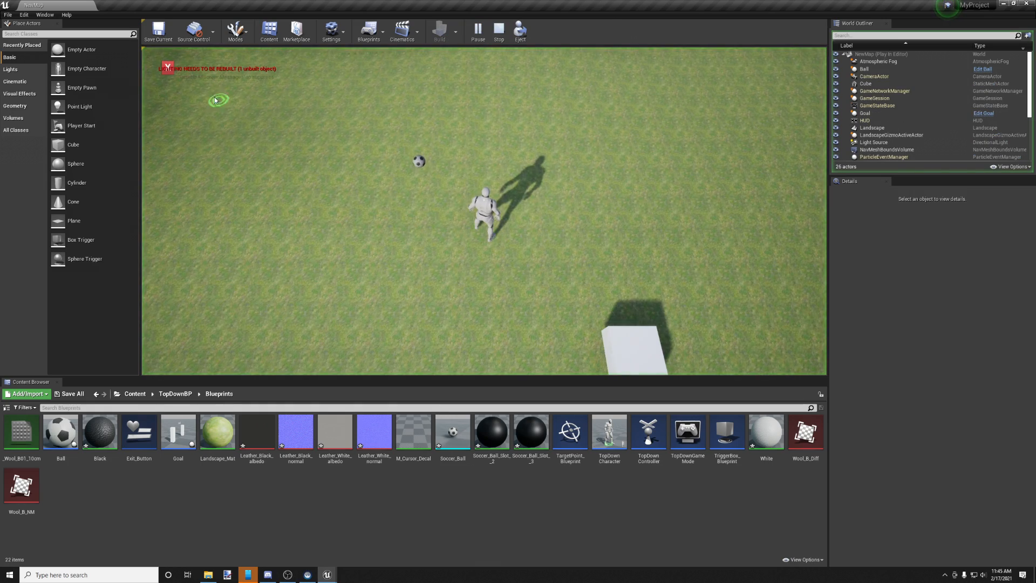
key(Escape)
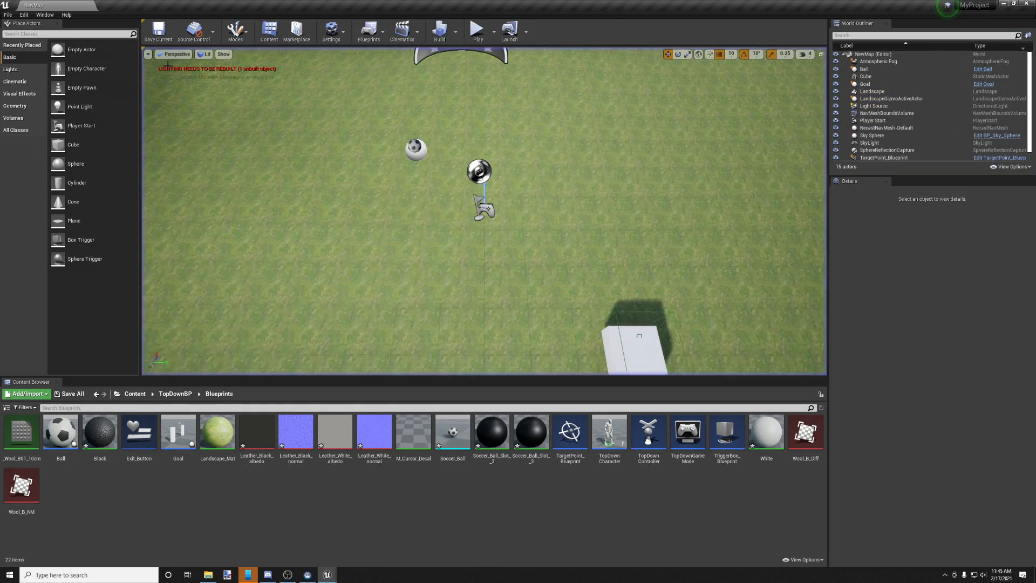
click(477, 29)
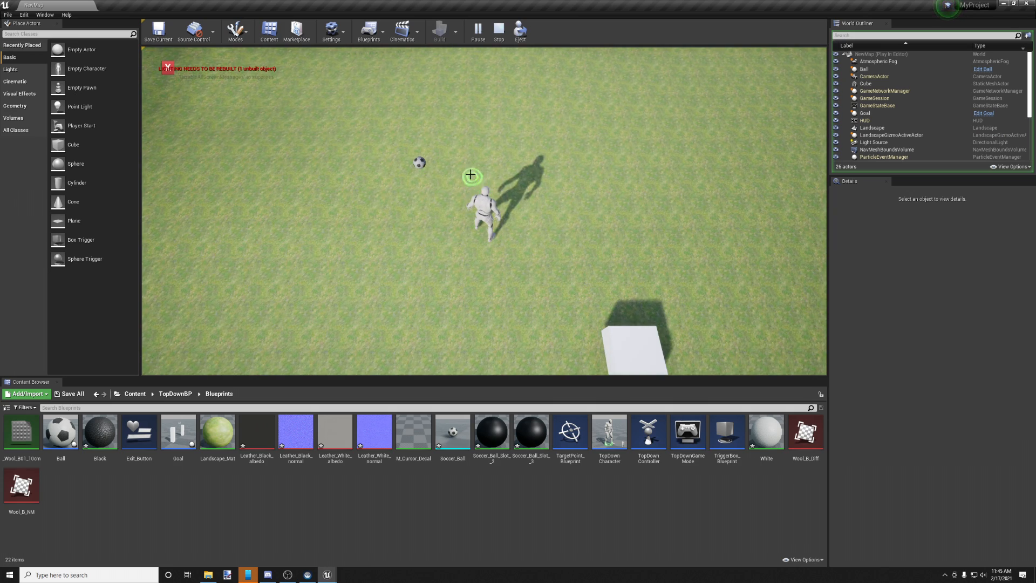
click(451, 164)
mouse_move(451, 164)
mouse_down()
mouse_move(491, 222)
mouse_move(494, 282)
mouse_move(506, 167)
mouse_move(458, 312)
mouse_move(517, 254)
mouse_move(465, 170)
mouse_up()
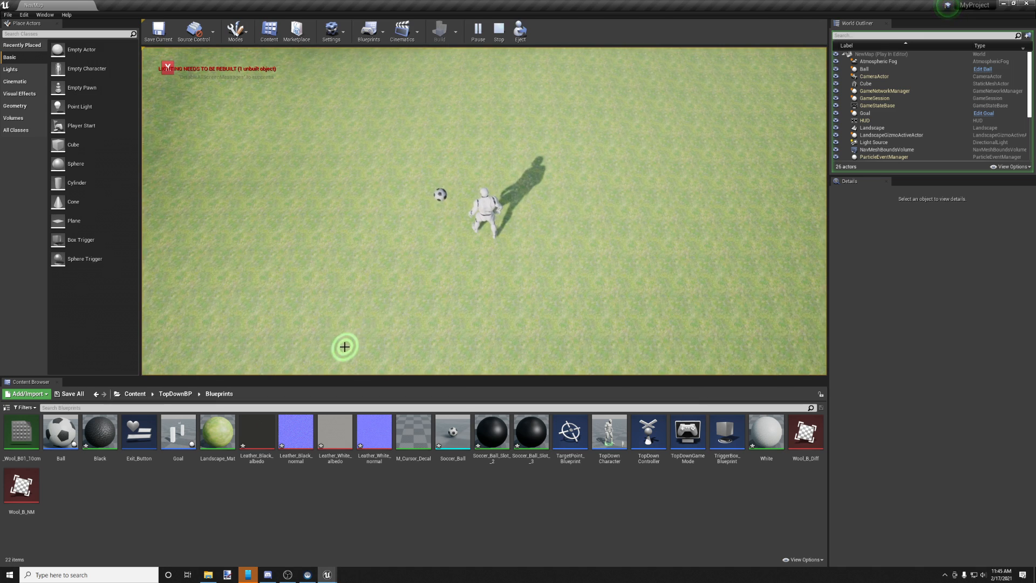
key(Escape)
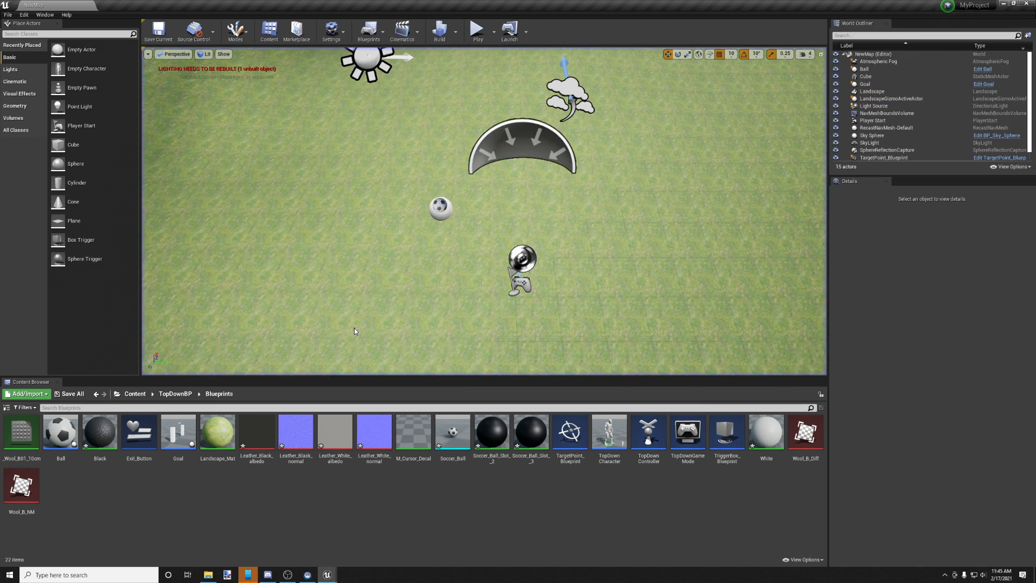
Browse from the root Content folder to the Meshes folder inside PN_Fern.
click(264, 34)
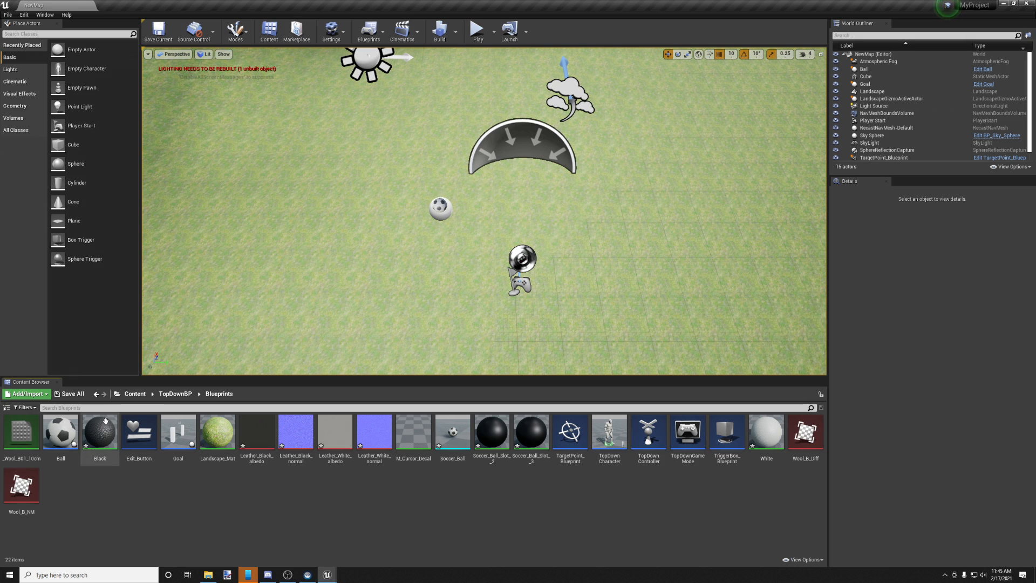
click(134, 394)
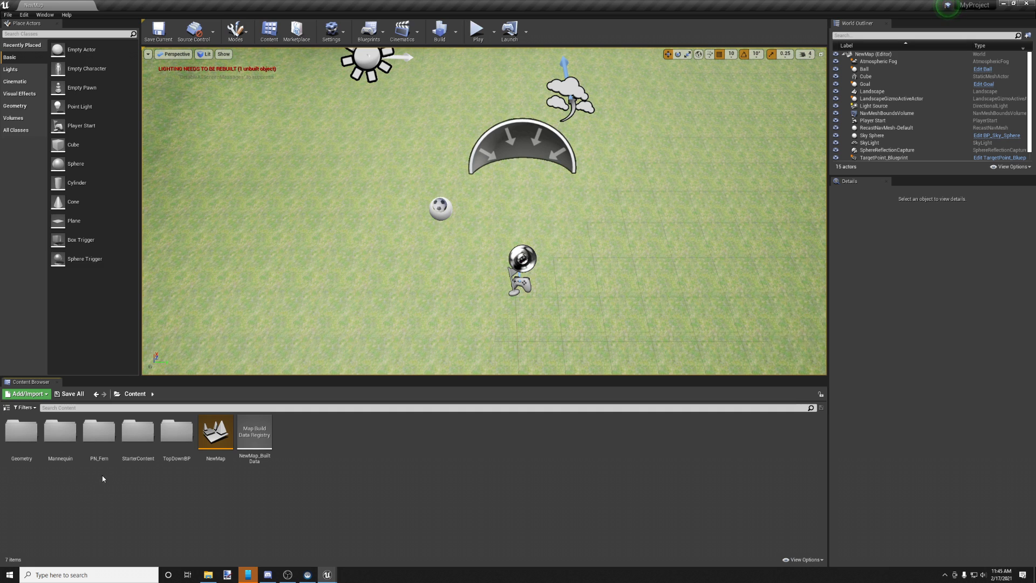
click(103, 447)
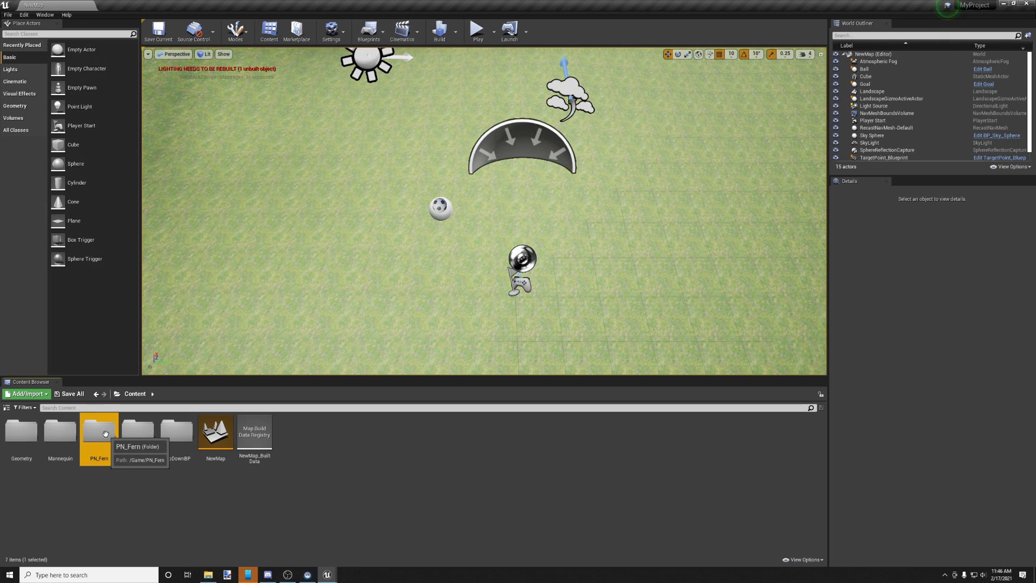
double_click(106, 433)
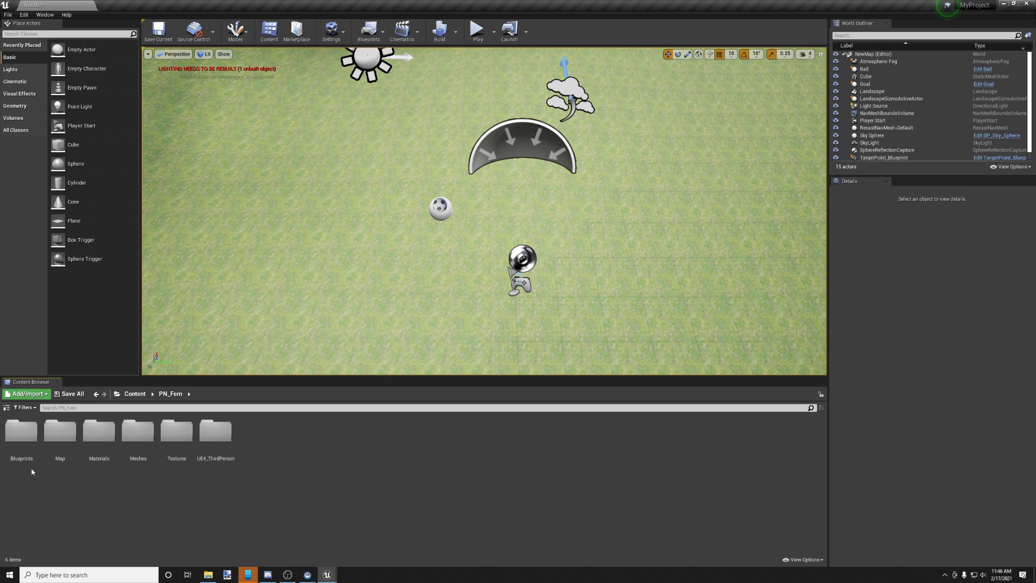
double_click(138, 435)
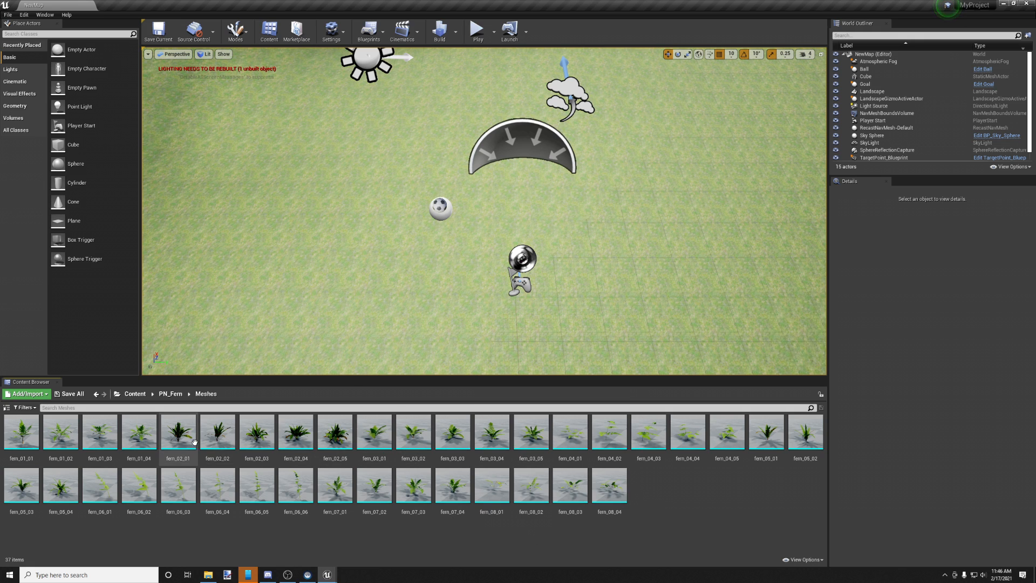
Place the fern_02_01 mesh on the grass near the player start.
click(178, 431)
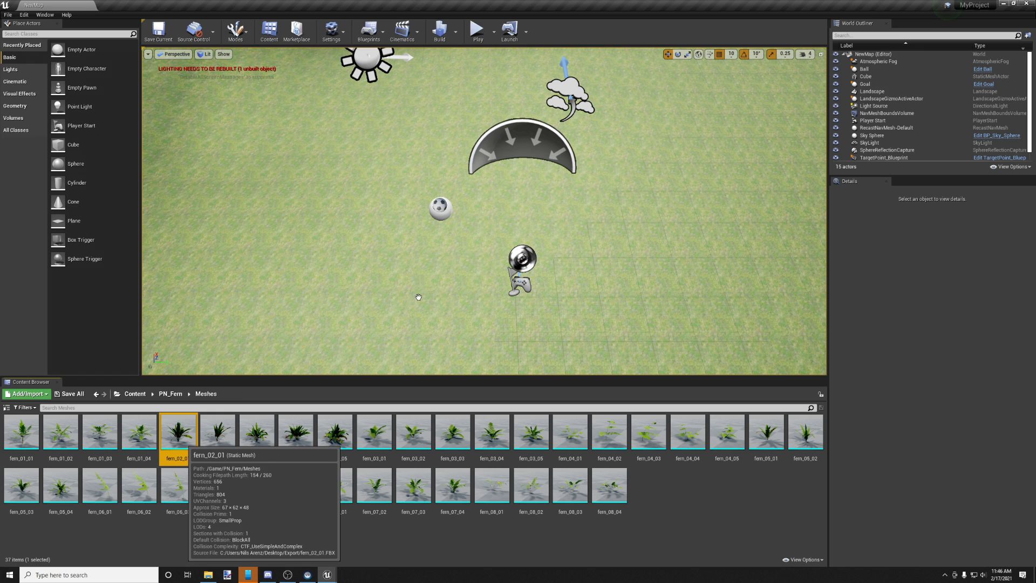
drag(418, 297, 539, 257)
scroll(439, 219, up, 3)
scroll(507, 240, down, 3)
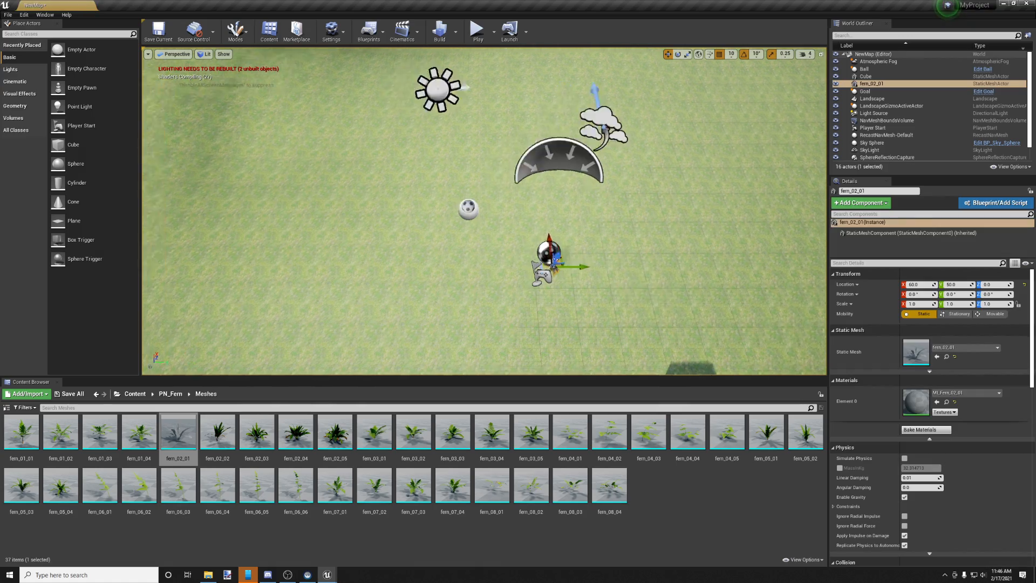
right_drag(540, 257, 346, 176)
Place the fern_06_06 mesh on the grass near the first fern and frame it for inspection.
click(295, 486)
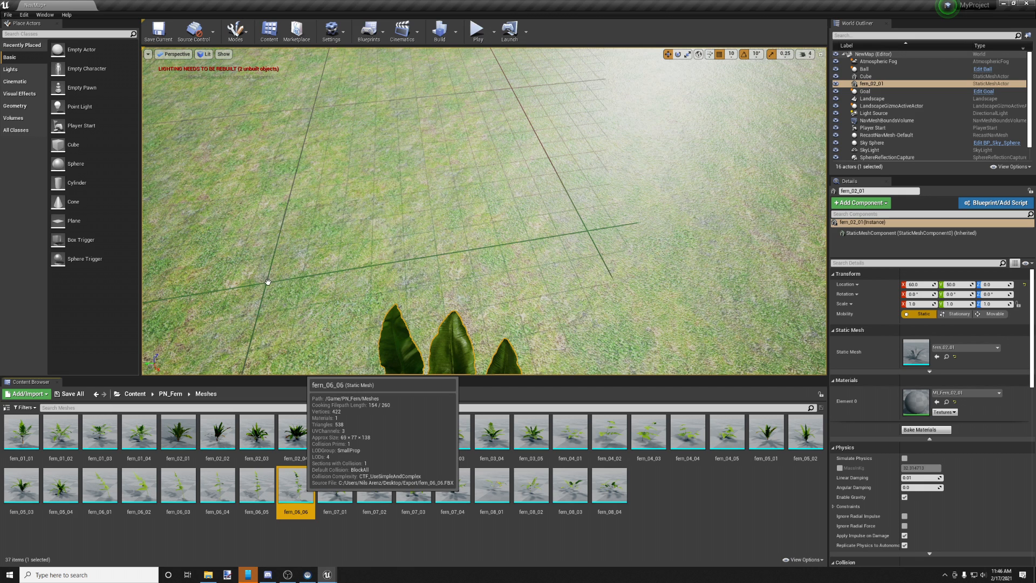
drag(268, 283, 265, 281)
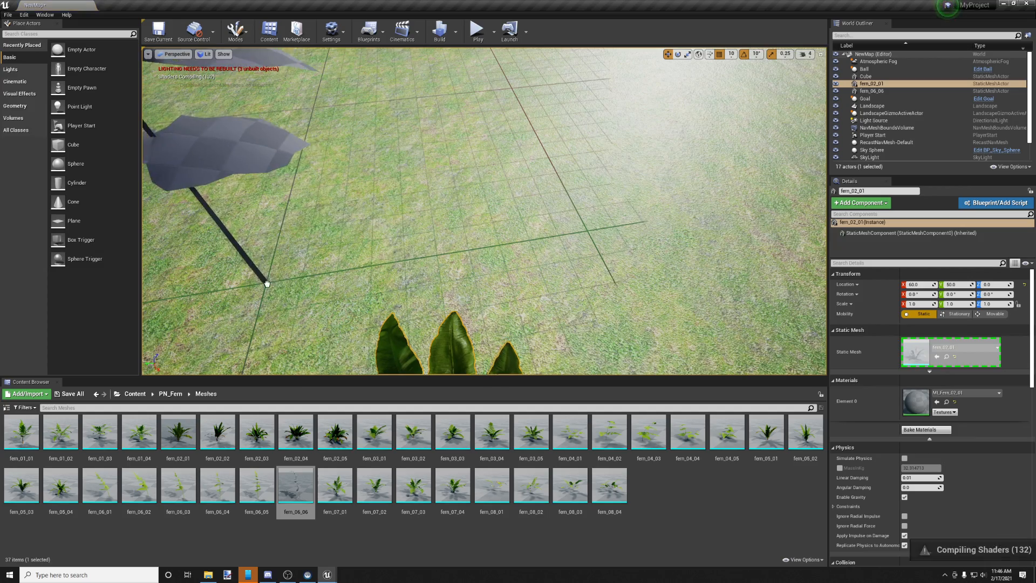
key(f)
mouse_move(484, 210)
right_down()
mouse_move(544, 199)
mouse_move(469, 199)
right_up()
click(500, 556)
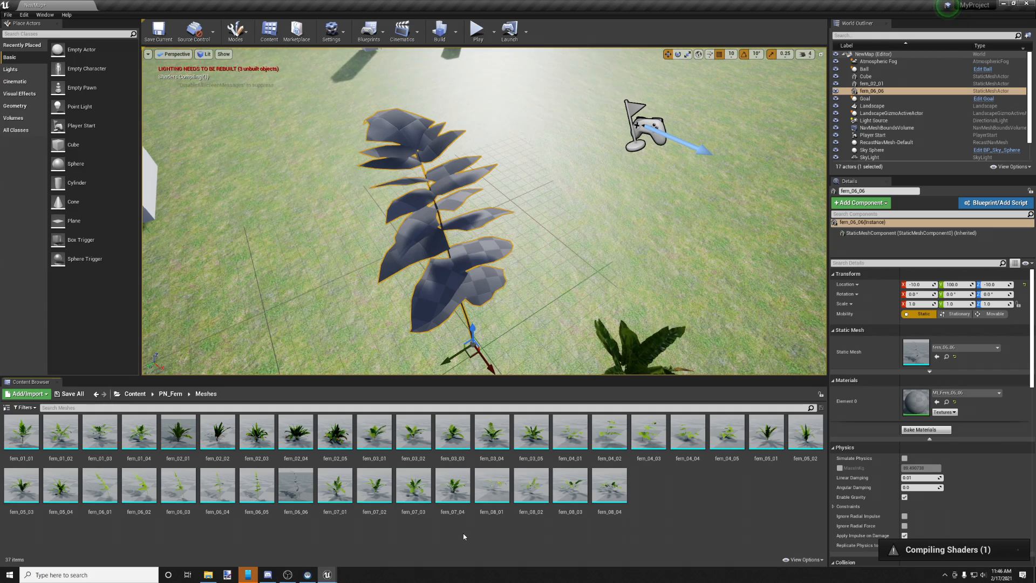
scroll(337, 125, down, 5)
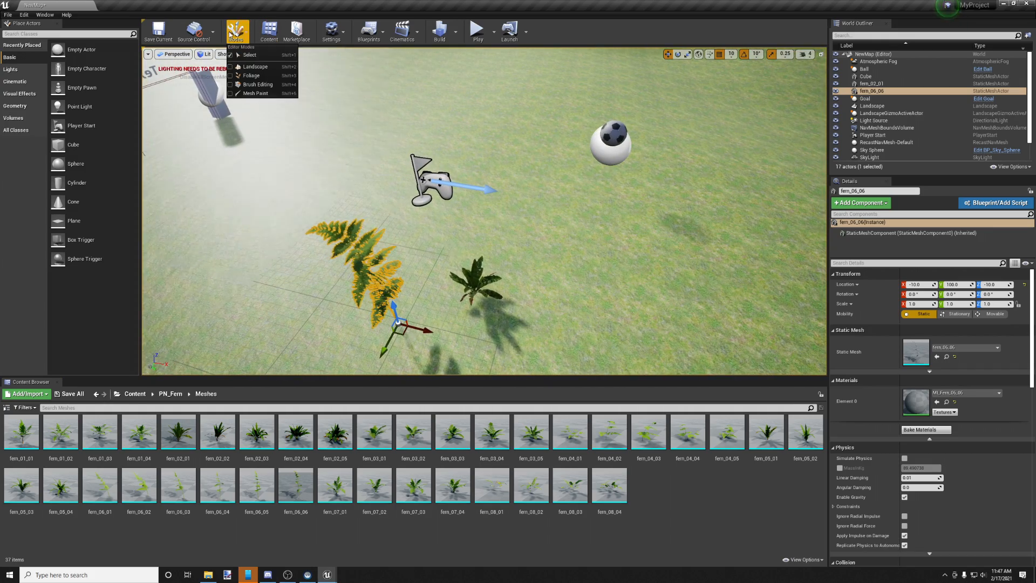
Switch to Foliage mode, add fern_05_04 as a foliage type, and select it for painting.
click(250, 77)
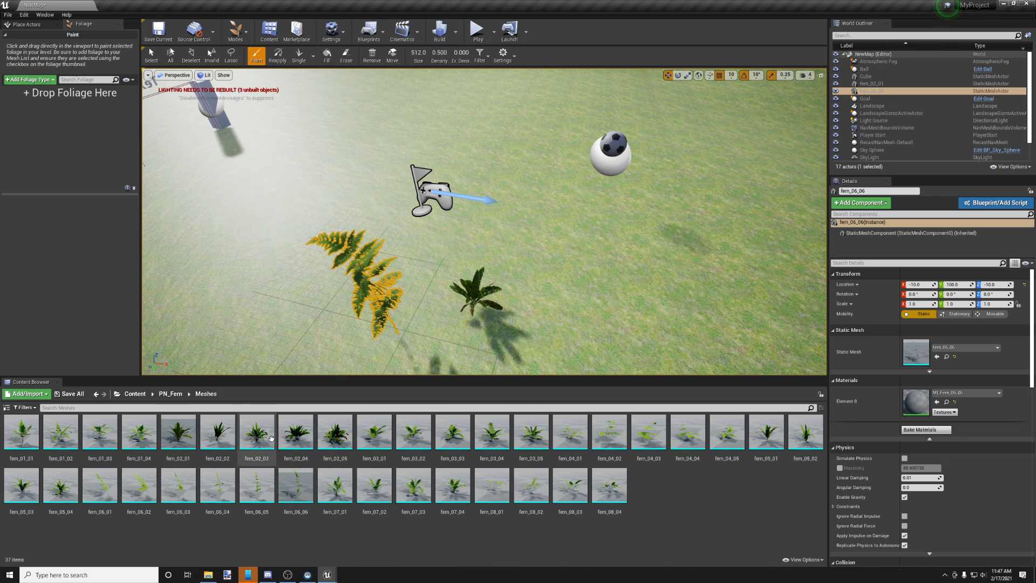
click(63, 484)
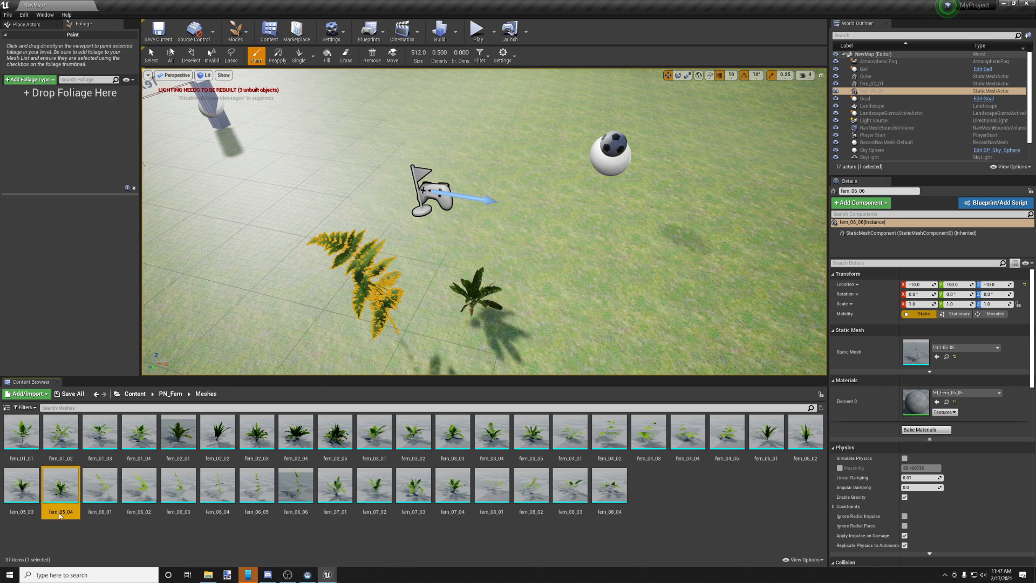
drag(77, 96, 52, 112)
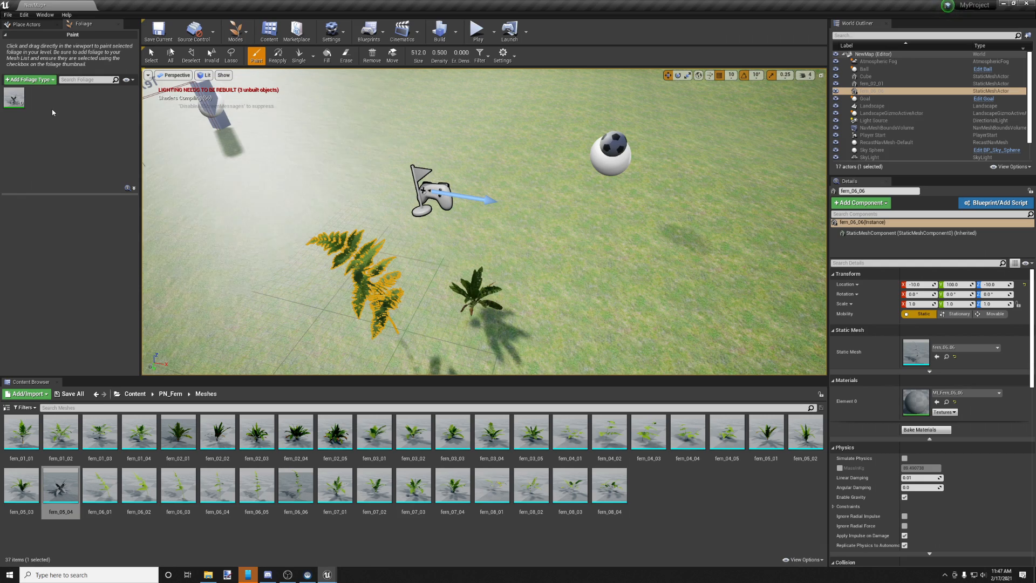
click(22, 102)
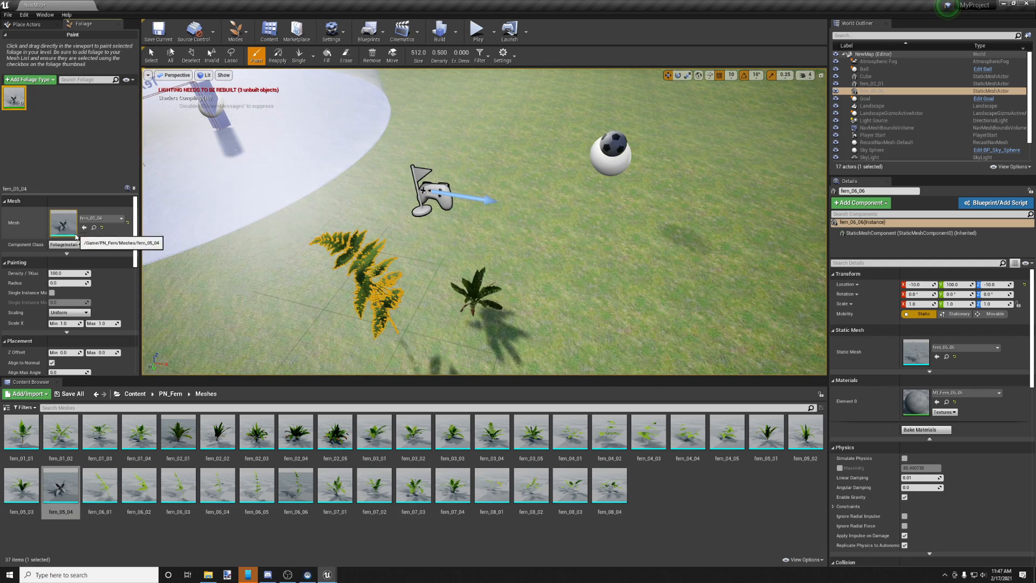
Paint fern_05_04 foliage across the ground around the soccer ball and onto the hillside.
scroll(445, 237, down, 4)
mouse_move(444, 235)
mouse_down()
mouse_move(596, 259)
mouse_move(675, 205)
mouse_up()
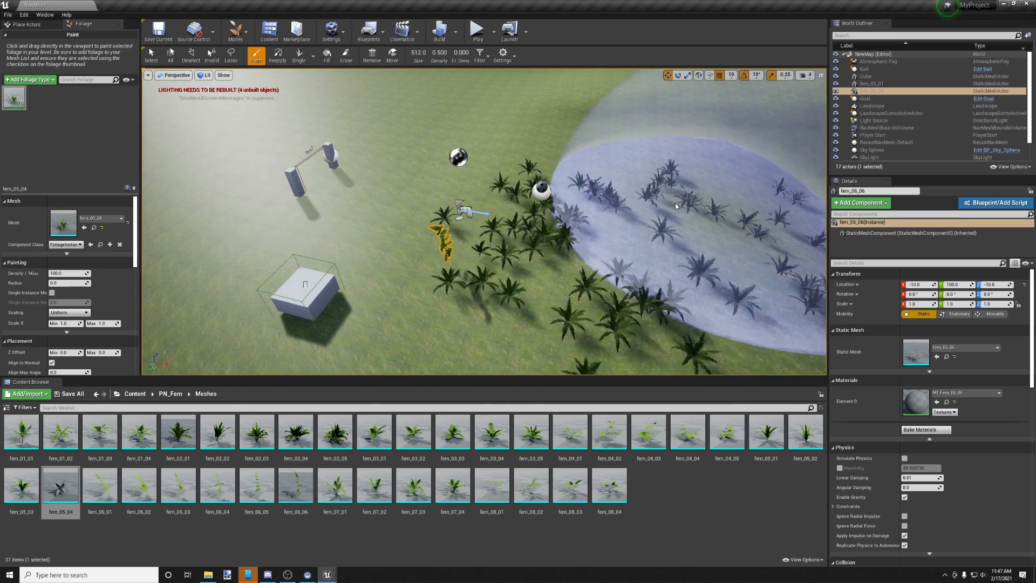
scroll(694, 217, down, 1)
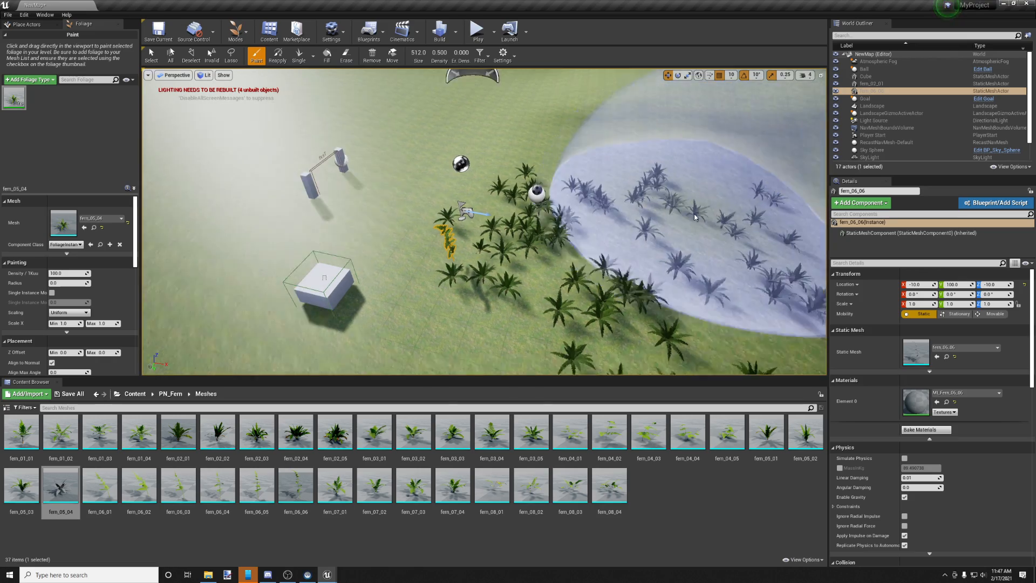
scroll(647, 214, down, 1)
middle_drag(621, 213, 639, 201)
drag(652, 157, 677, 205)
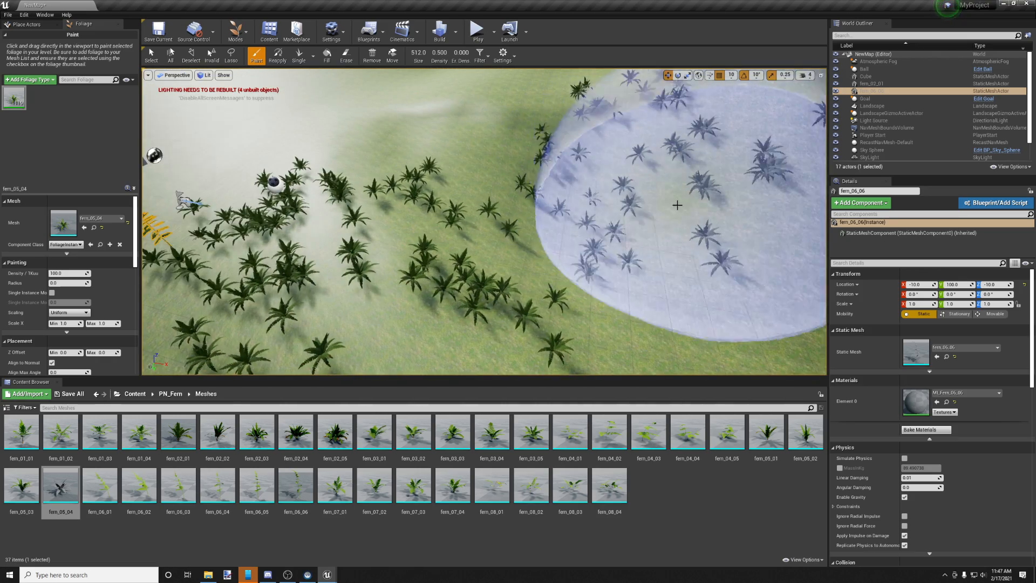
scroll(677, 205, down, 2)
mouse_move(702, 193)
mouse_down()
mouse_move(508, 141)
mouse_move(636, 231)
mouse_move(227, 162)
mouse_move(499, 176)
mouse_up()
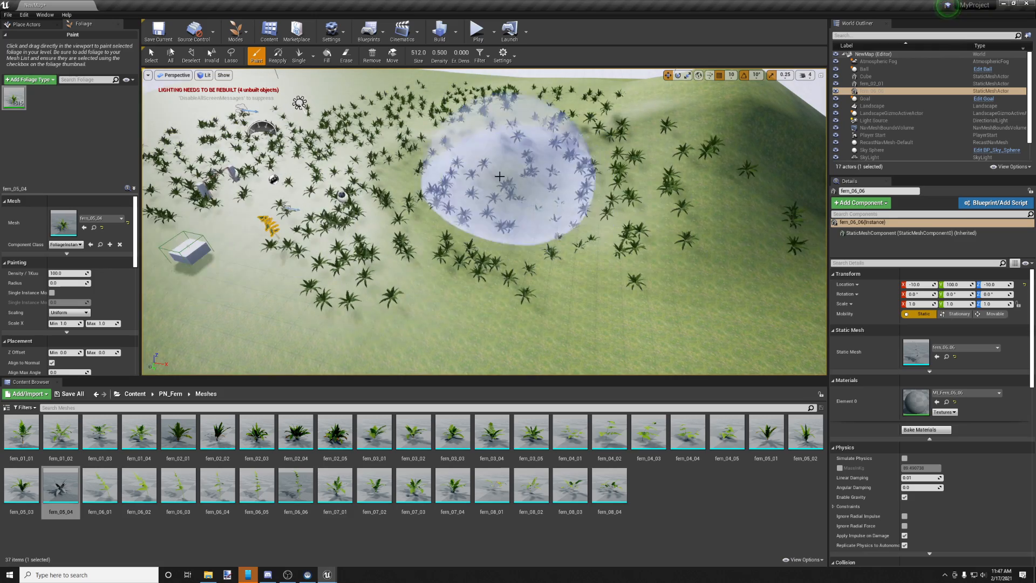
right_drag(294, 195, 294, 173)
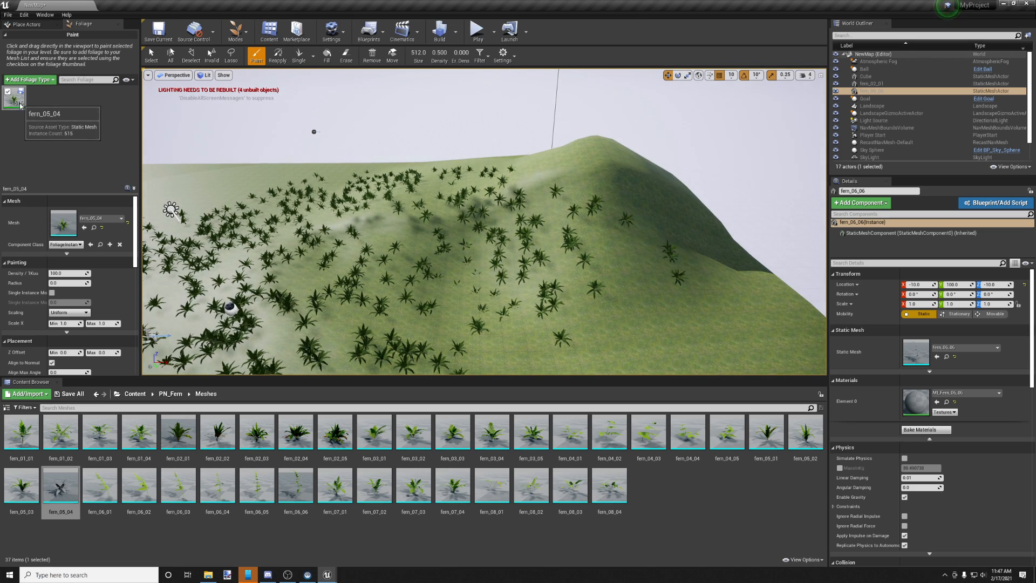
Add the fern_04_03 mesh as a second foliage type and select it for painting.
mouse_move(675, 231)
mouse_down()
mouse_move(671, 221)
mouse_move(463, 270)
mouse_up()
mouse_move(462, 270)
right_down()
mouse_move(464, 247)
mouse_move(451, 267)
mouse_move(461, 237)
mouse_move(432, 235)
mouse_move(435, 251)
mouse_move(453, 243)
mouse_move(429, 245)
mouse_move(448, 248)
mouse_move(432, 247)
mouse_move(440, 261)
right_up()
key(w)
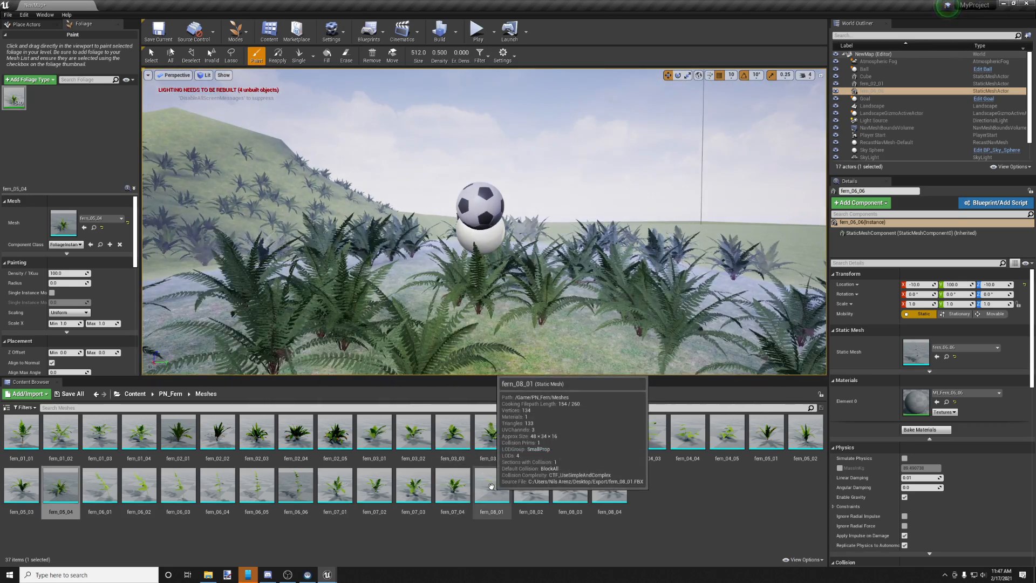
click(651, 435)
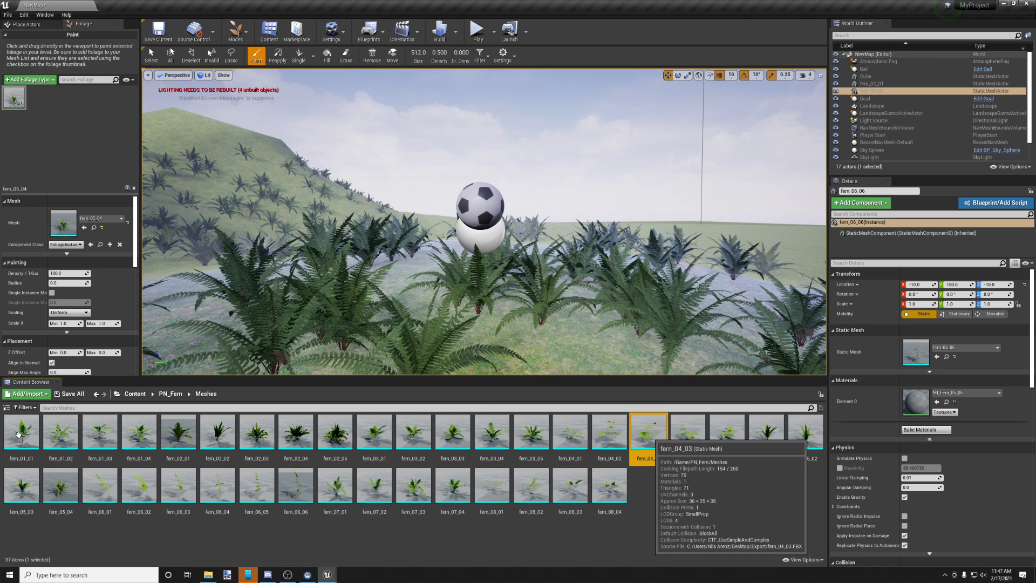
drag(28, 218, 64, 123)
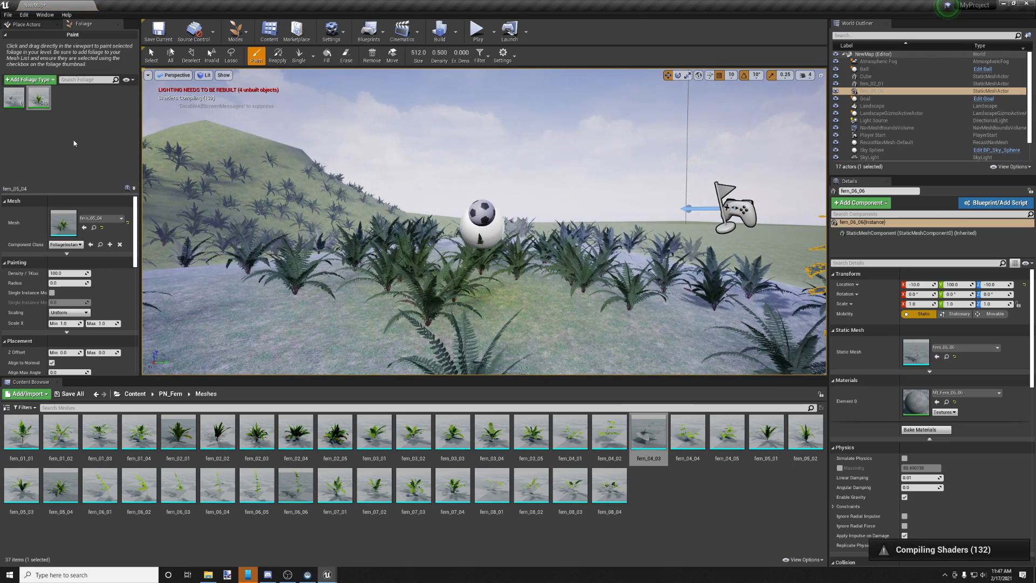
click(14, 100)
Set the foliage brush size to 5.
scroll(373, 186, down, 5)
middle_drag(402, 164, 403, 270)
scroll(391, 186, down, 3)
scroll(377, 197, down, 4)
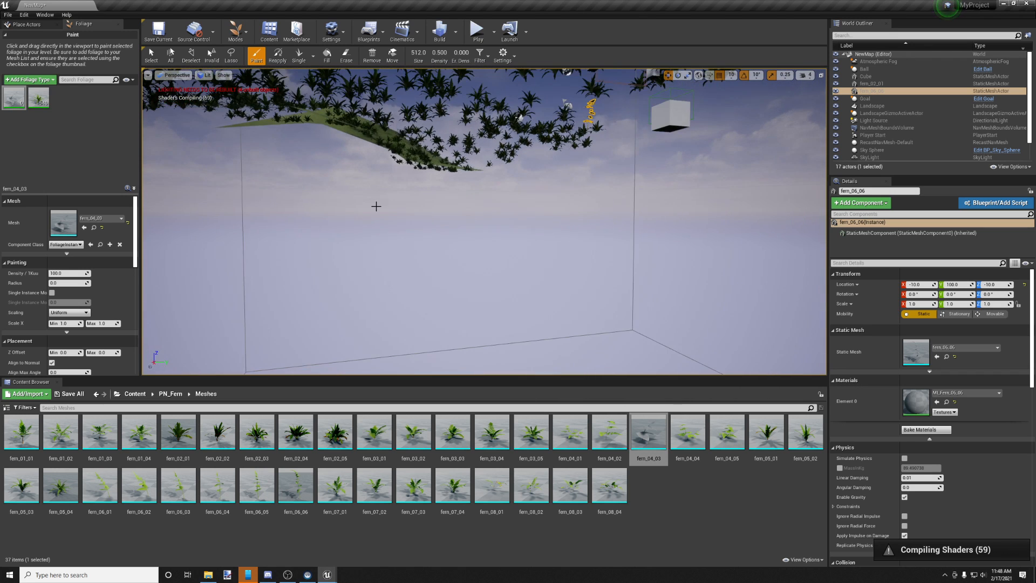
click(54, 273)
scroll(318, 294, down, 4)
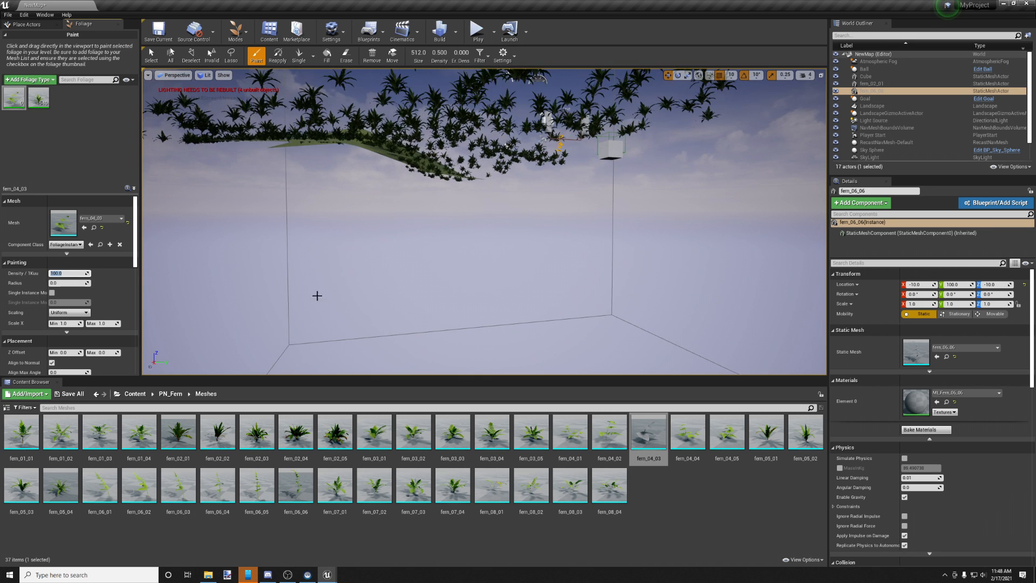
scroll(328, 295, down, 3)
middle_drag(519, 220, 519, 95)
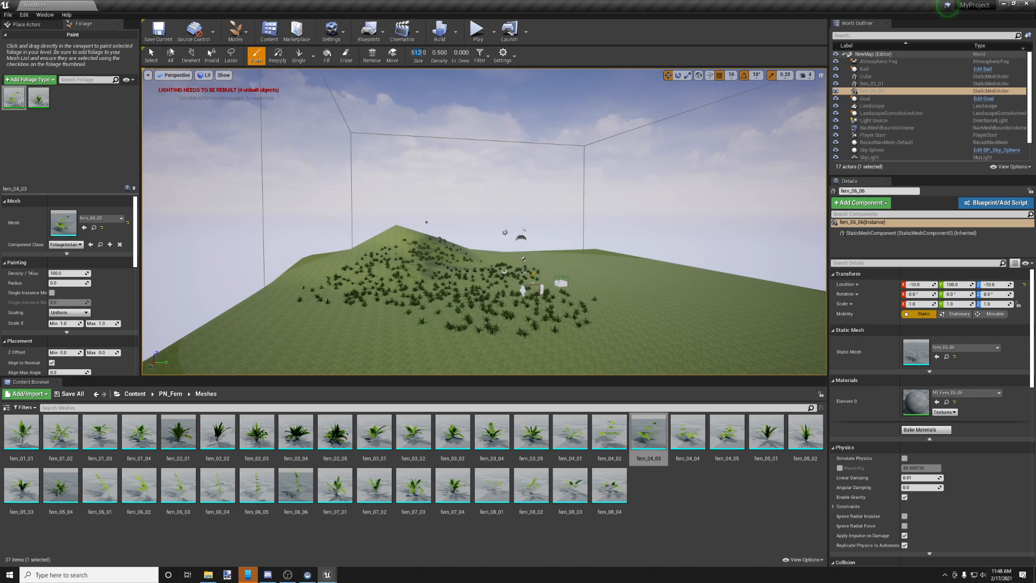
key(Return)
scroll(444, 341, up, 2)
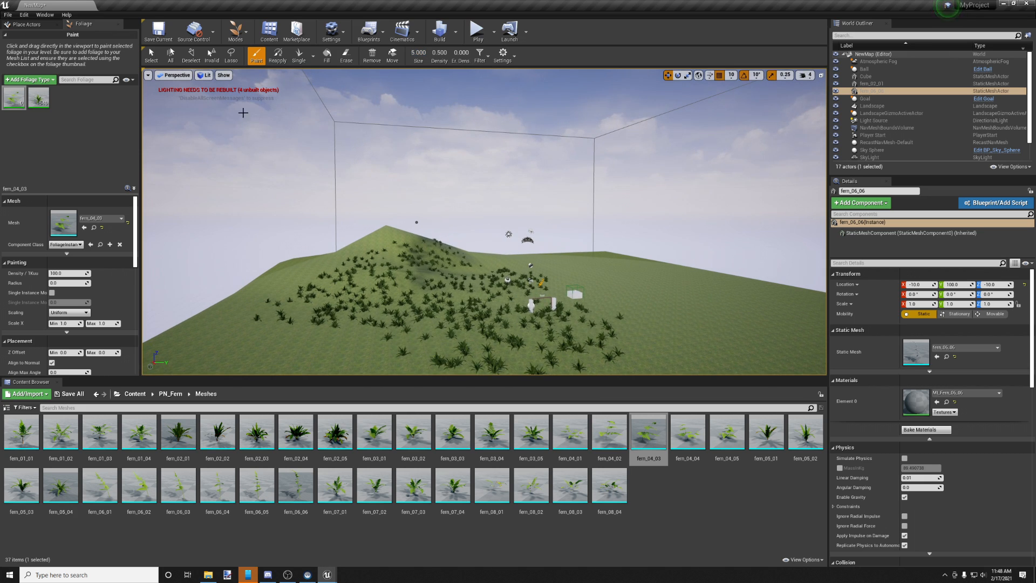
Paint extra ferns with the small brush in the clearing in front of the soccer ball.
click(14, 98)
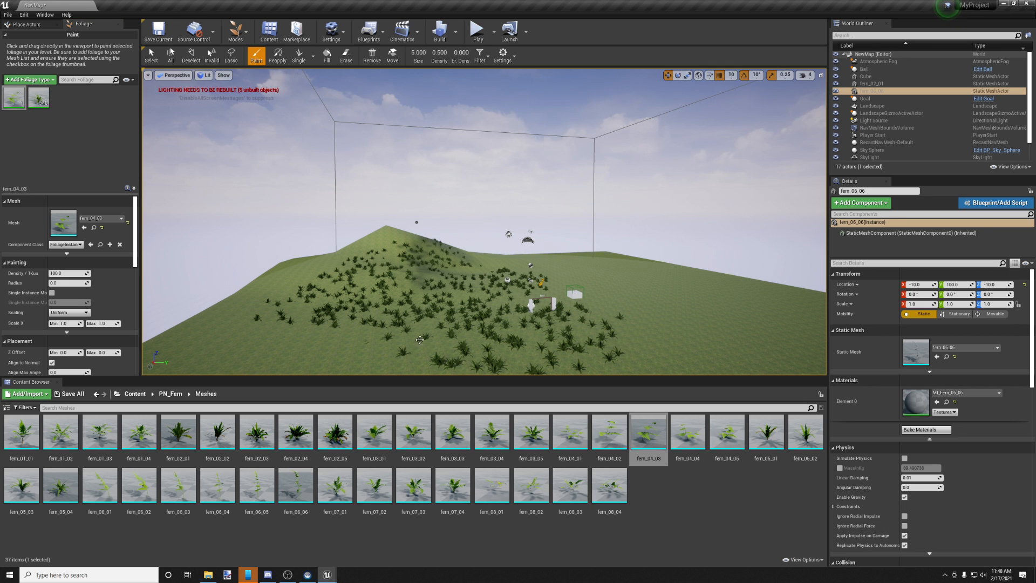
scroll(357, 351, up, 2)
right_drag(357, 351, 354, 372)
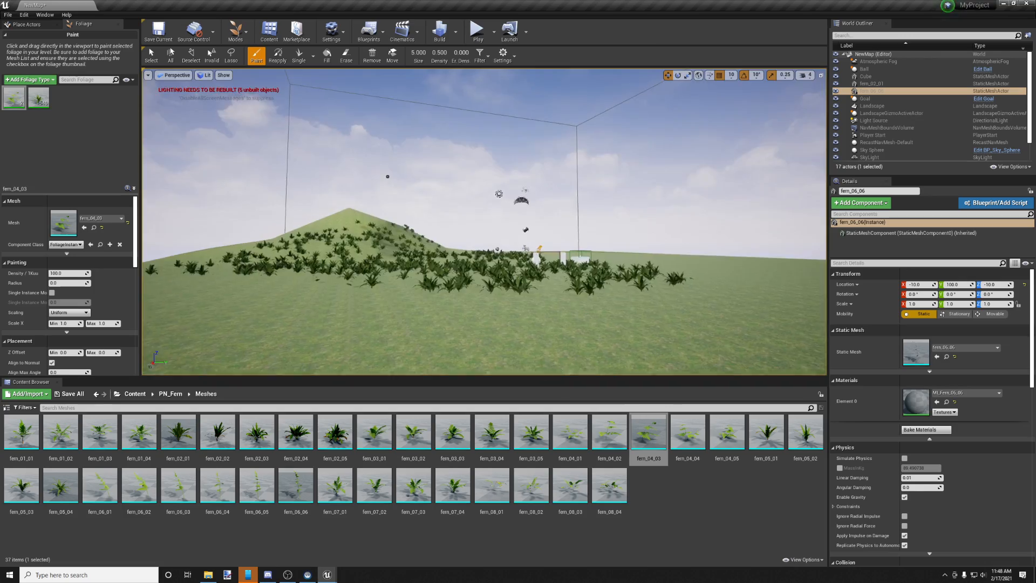
scroll(484, 222, up, 5)
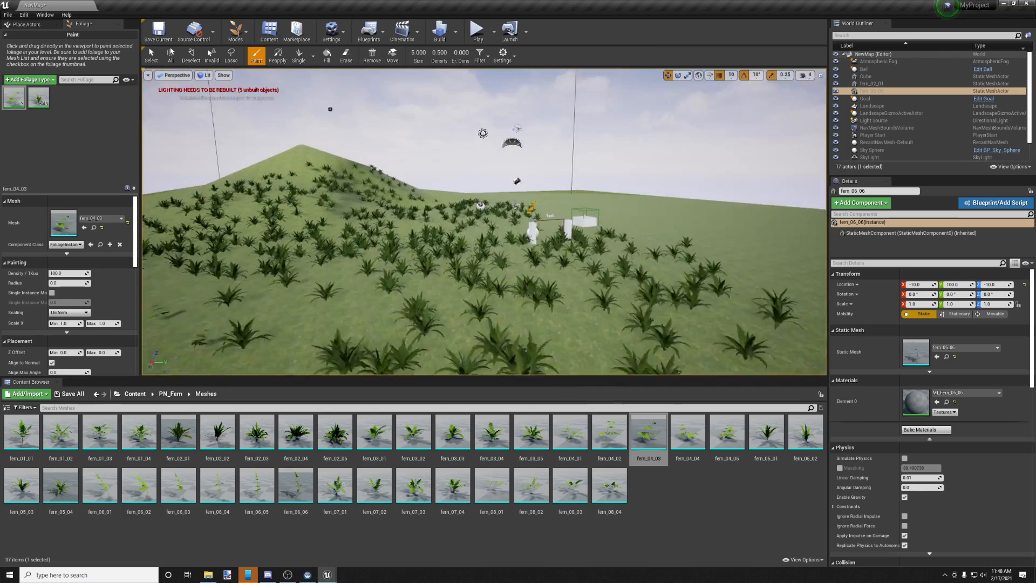
scroll(404, 306, up, 4)
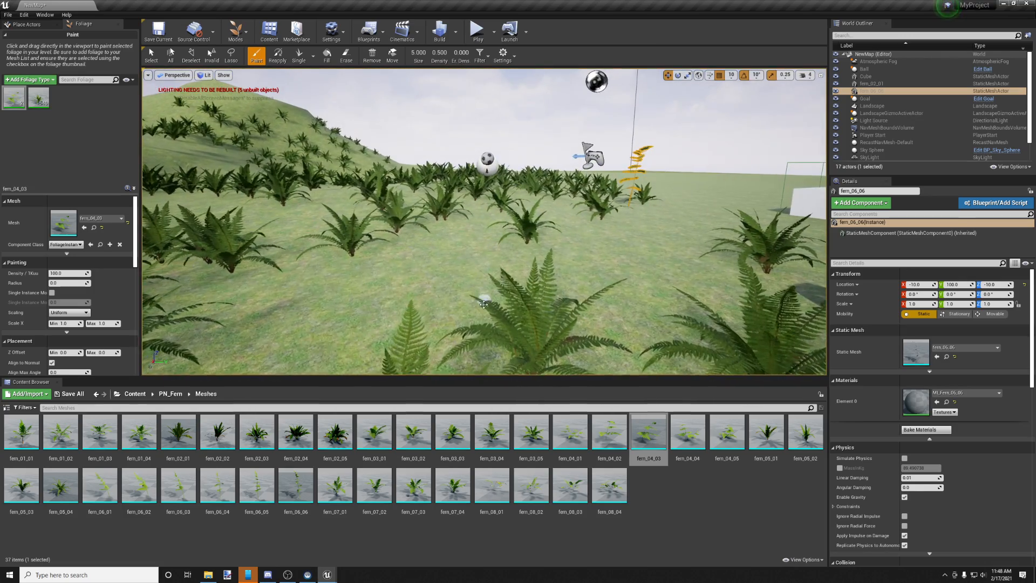
click(394, 290)
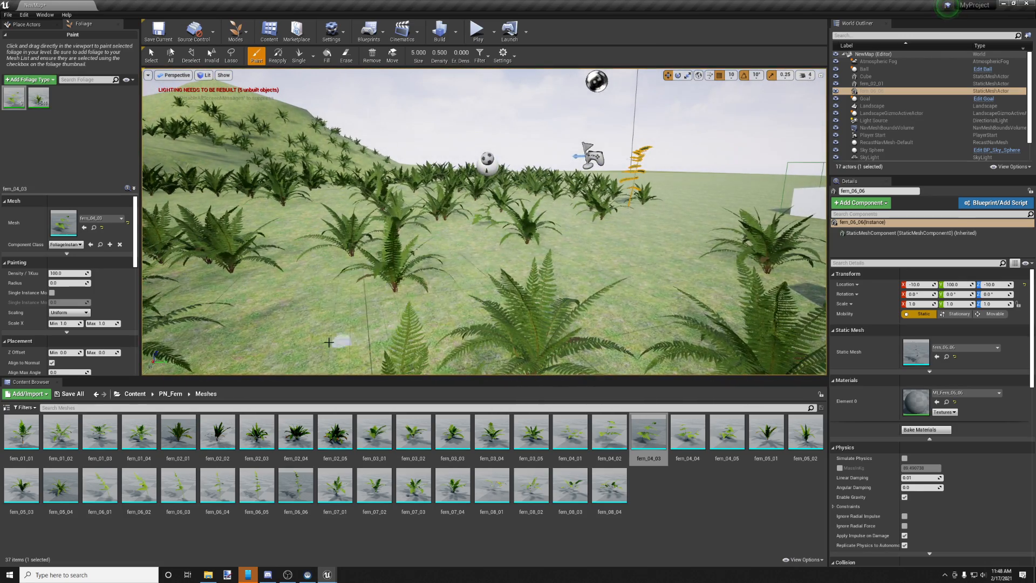
mouse_move(370, 286)
mouse_down()
mouse_move(318, 227)
mouse_move(579, 260)
mouse_move(613, 296)
mouse_move(493, 256)
mouse_up()
click(221, 208)
click(302, 222)
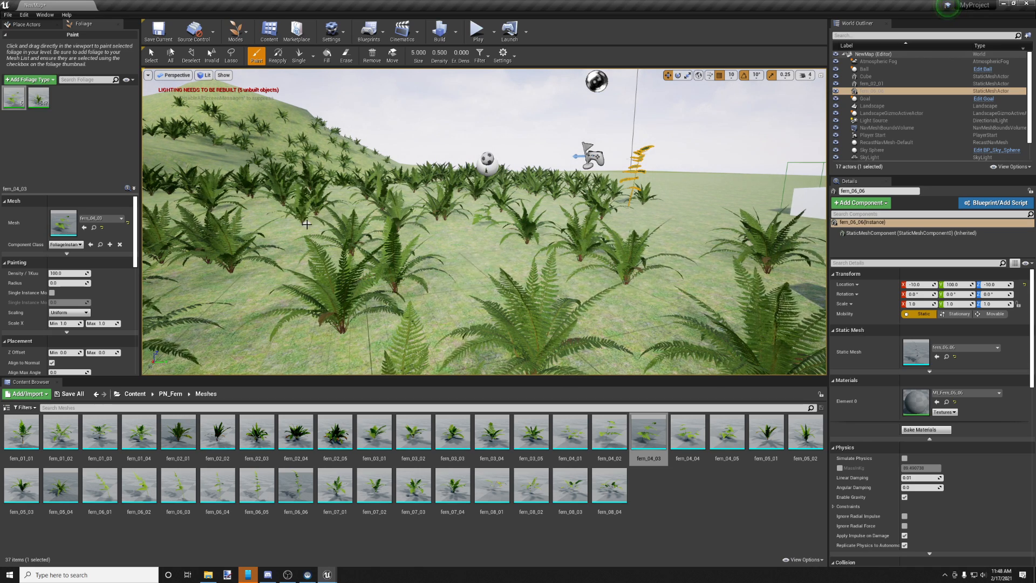
Switch to single-instance placement and place individual ferns on the open grass around the white cube.
scroll(428, 300, down, 6)
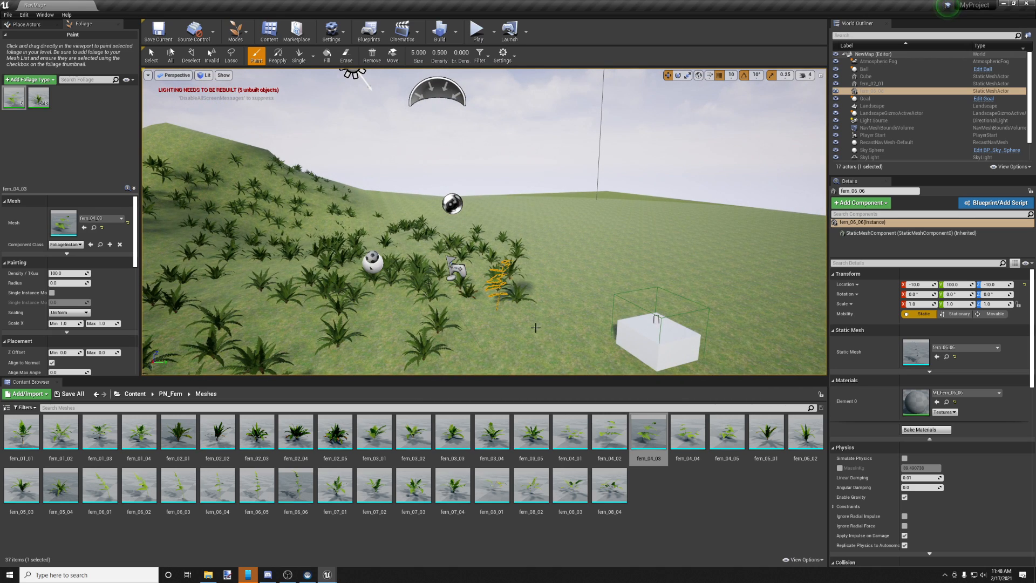
click(14, 98)
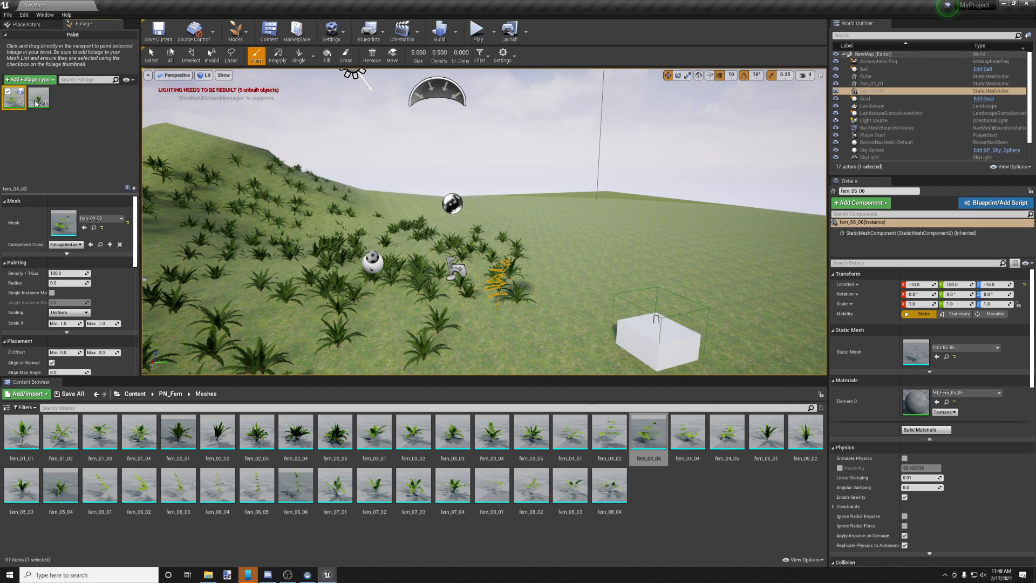
click(302, 56)
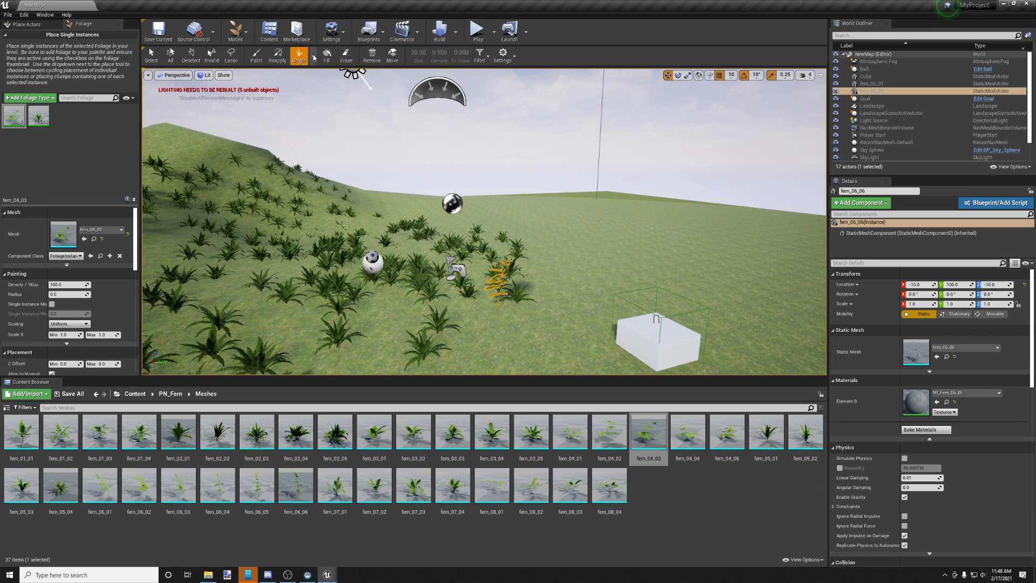
click(621, 255)
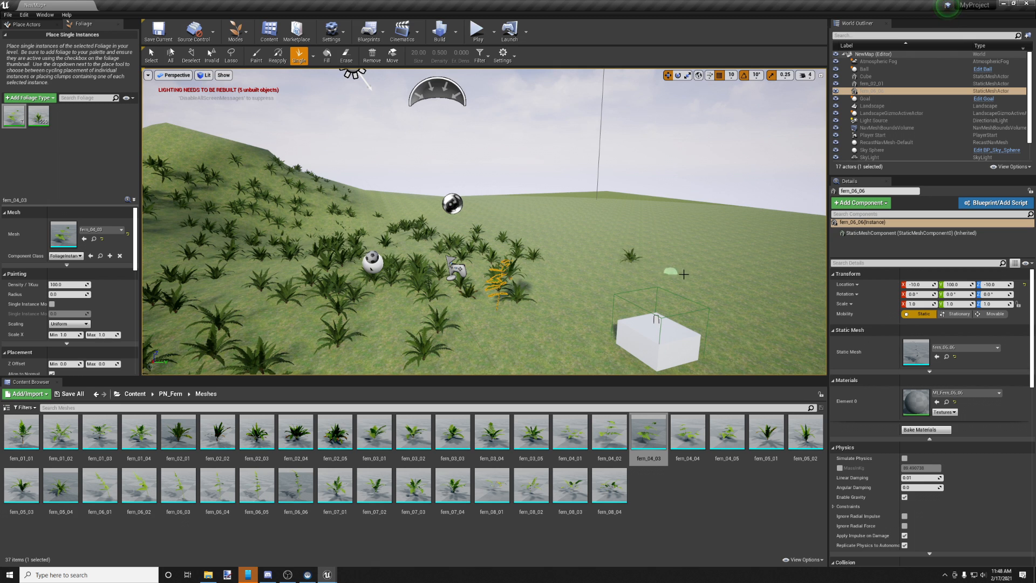
click(723, 279)
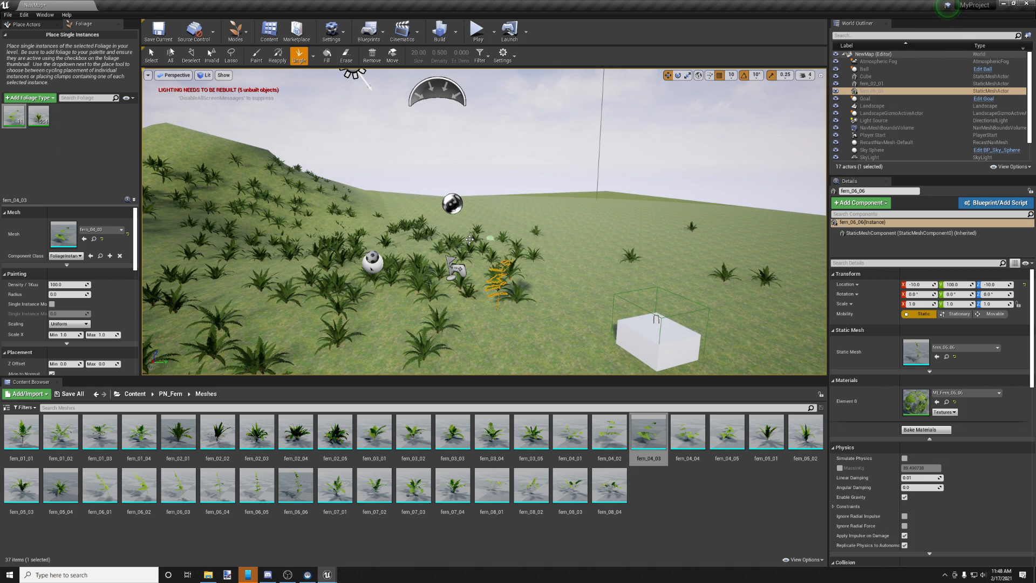
click(298, 319)
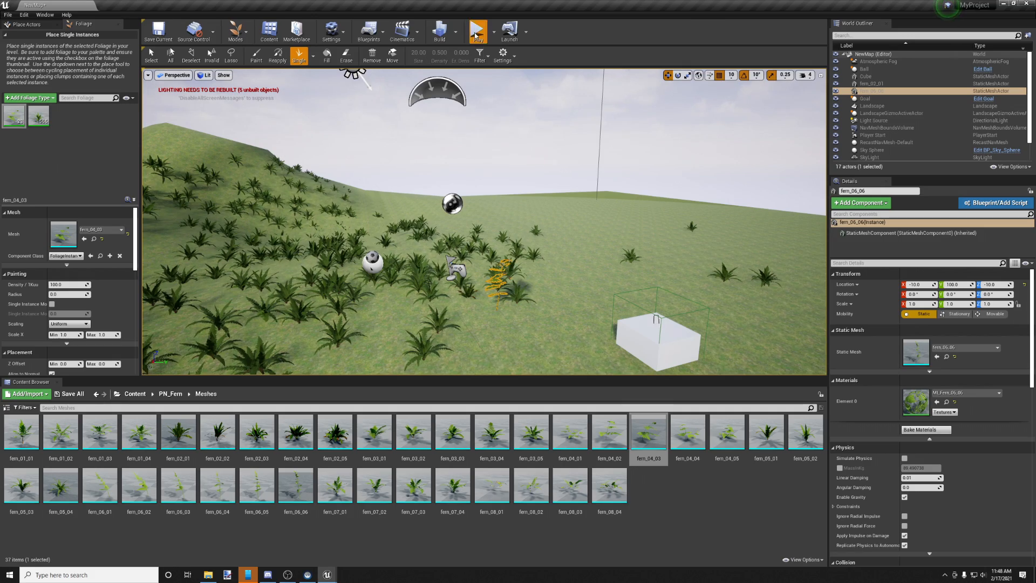
Play-test the level by moving the character and ball among the ferns, and end the session.
click(477, 33)
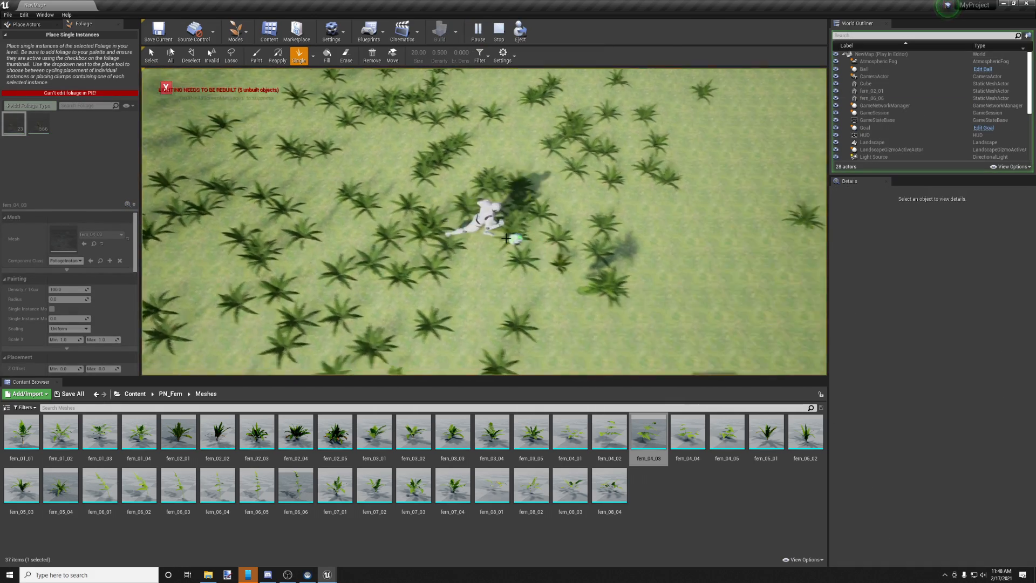
click(532, 294)
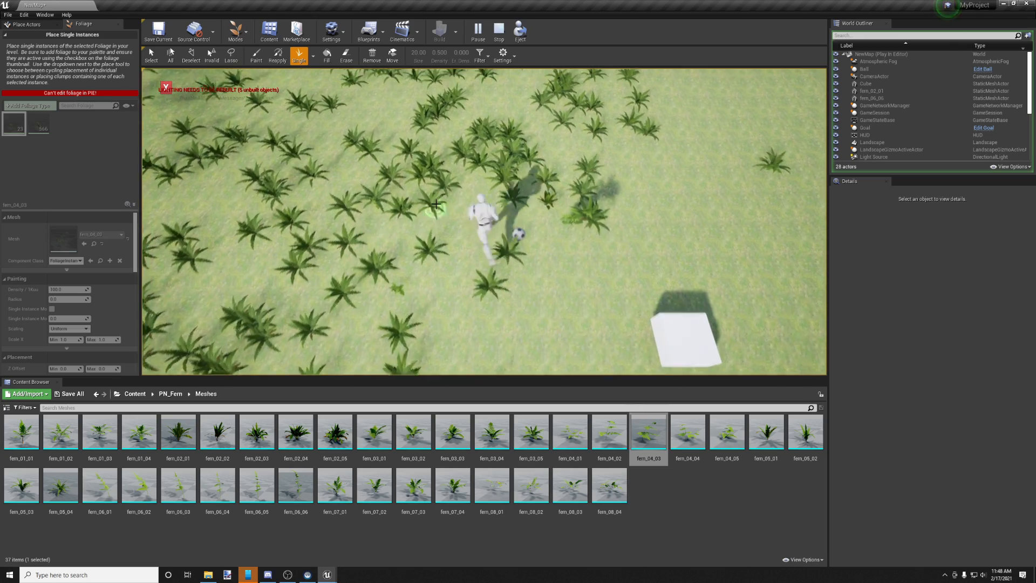
click(435, 208)
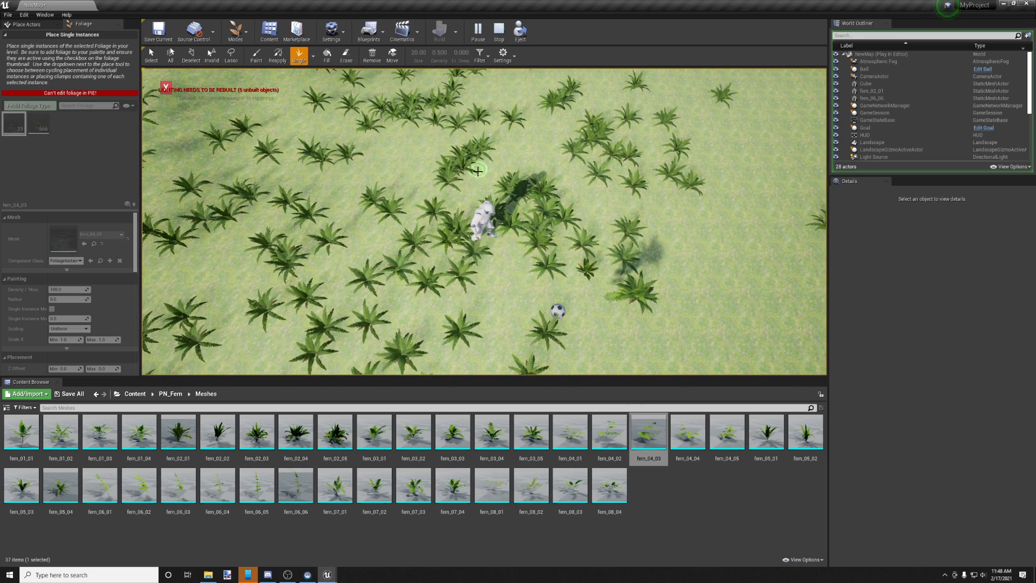
mouse_move(500, 269)
mouse_down()
mouse_move(536, 289)
mouse_move(446, 194)
mouse_move(401, 189)
mouse_move(588, 254)
mouse_move(474, 351)
mouse_move(527, 208)
mouse_move(394, 215)
mouse_move(410, 302)
mouse_move(378, 162)
mouse_move(502, 253)
mouse_up()
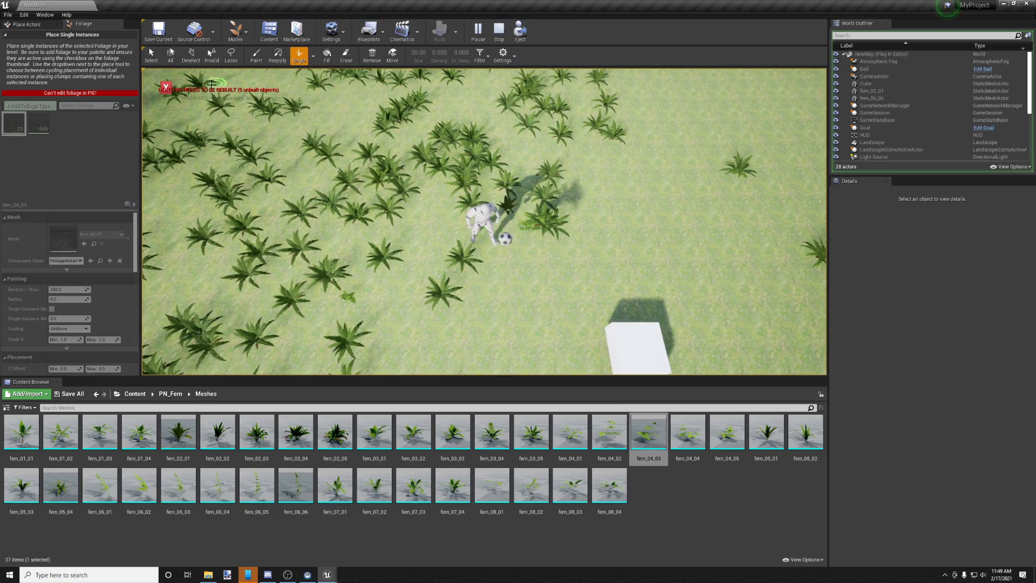
key(Escape)
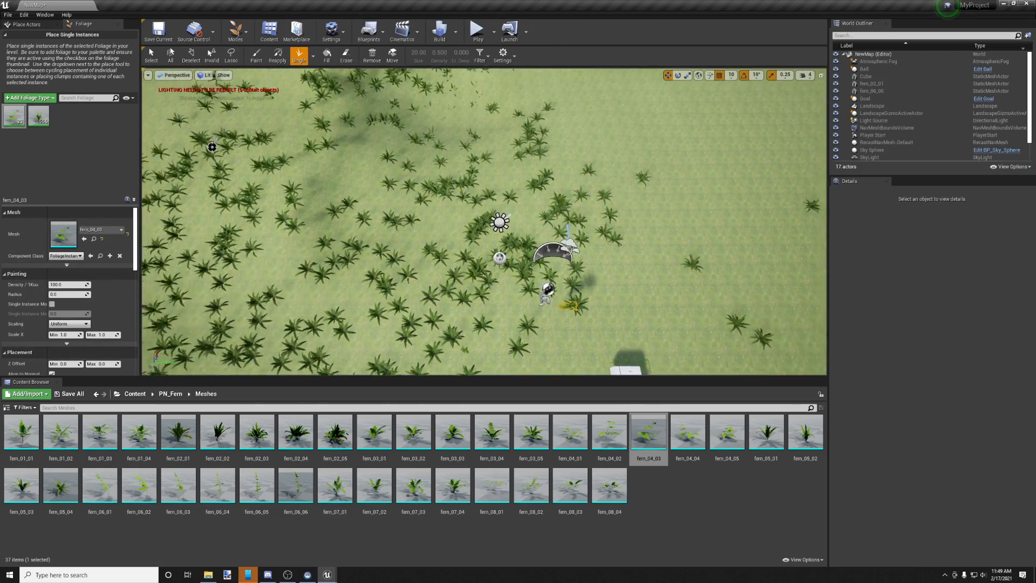
Turn on the FPS display in the viewport.
mouse_move(486, 226)
right_down()
mouse_move(488, 216)
mouse_move(486, 230)
right_up()
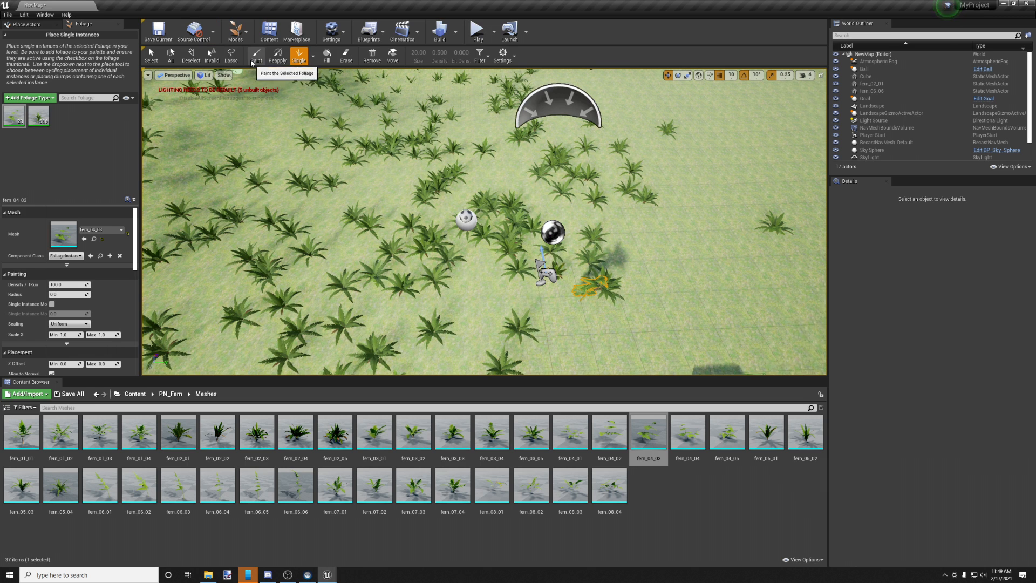
click(223, 76)
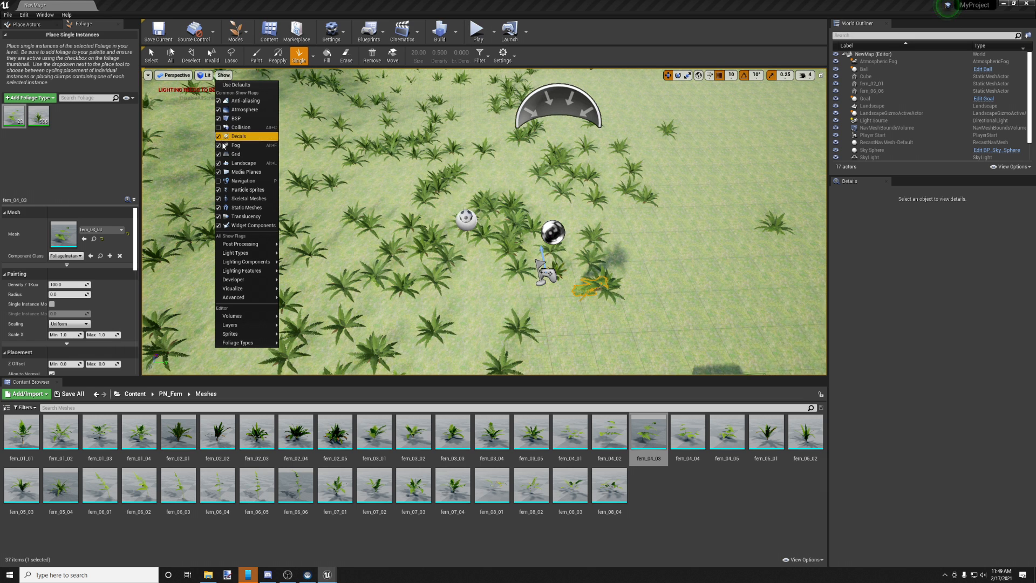
mouse_move(248, 262)
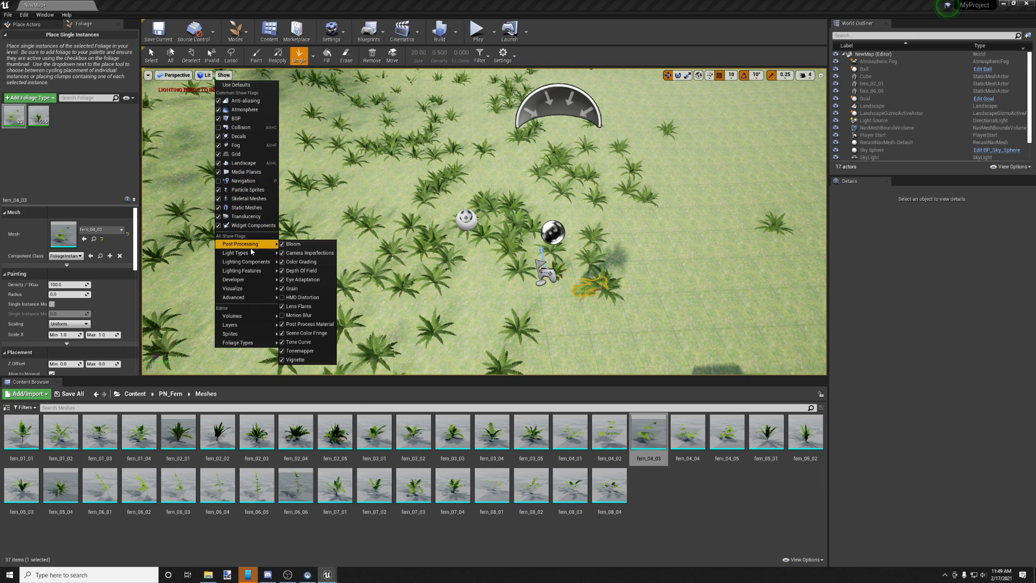
mouse_move(253, 289)
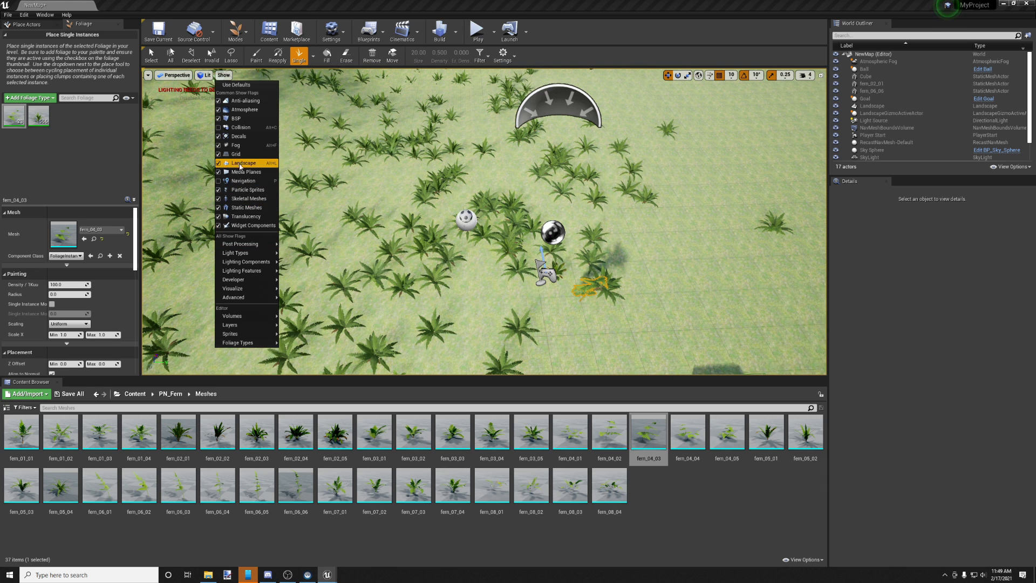
click(147, 75)
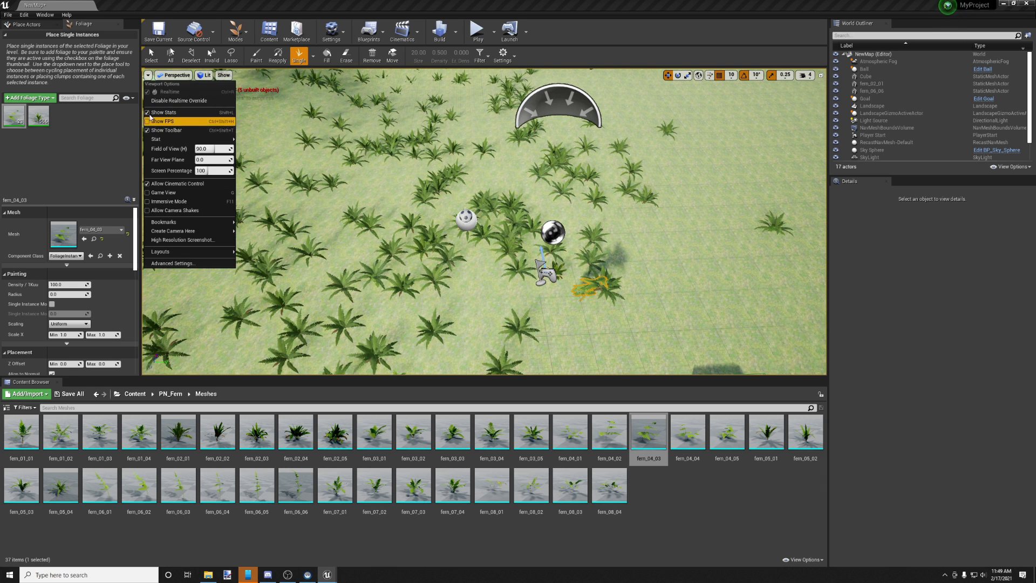
click(147, 122)
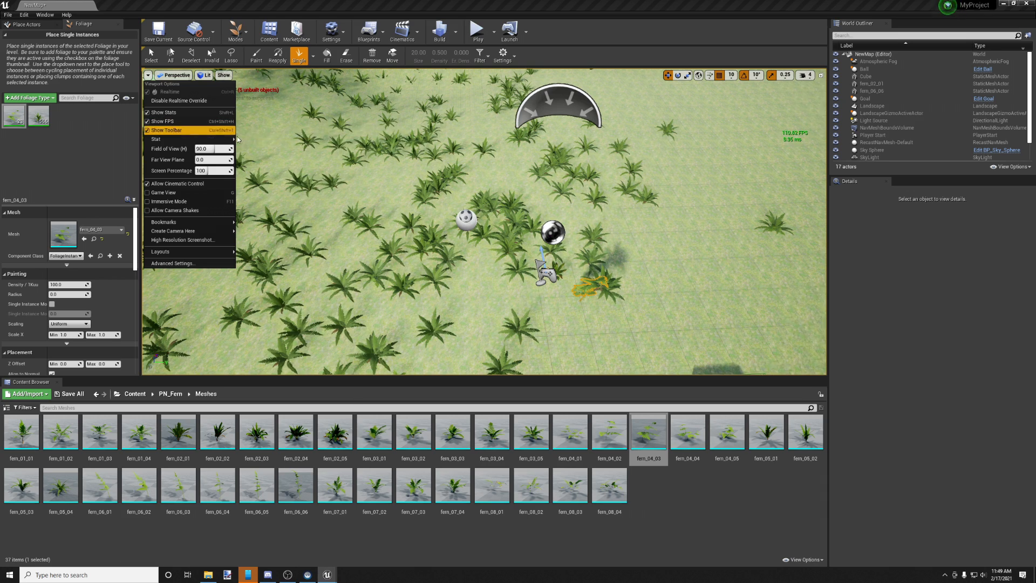
click(313, 115)
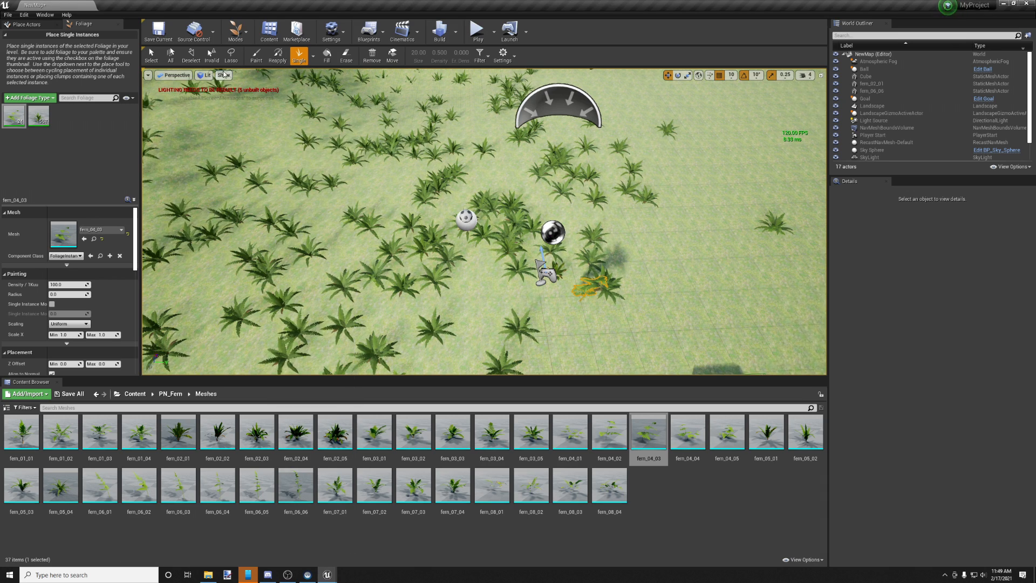
Play the level, move the character with the ball, and place several fern_05_01 meshes on the ground during the session.
click(478, 30)
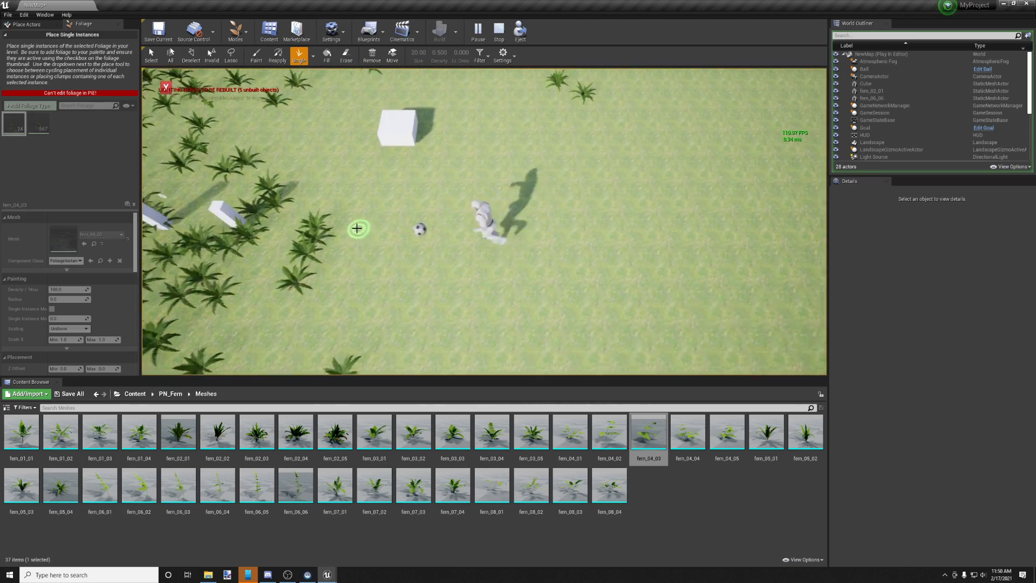
drag(356, 228, 415, 92)
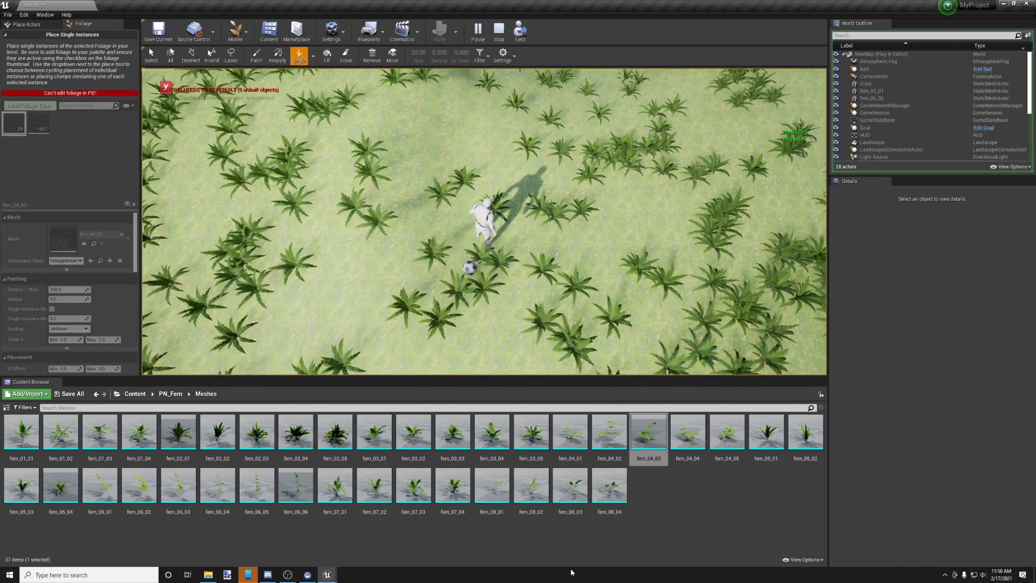
drag(761, 436, 626, 213)
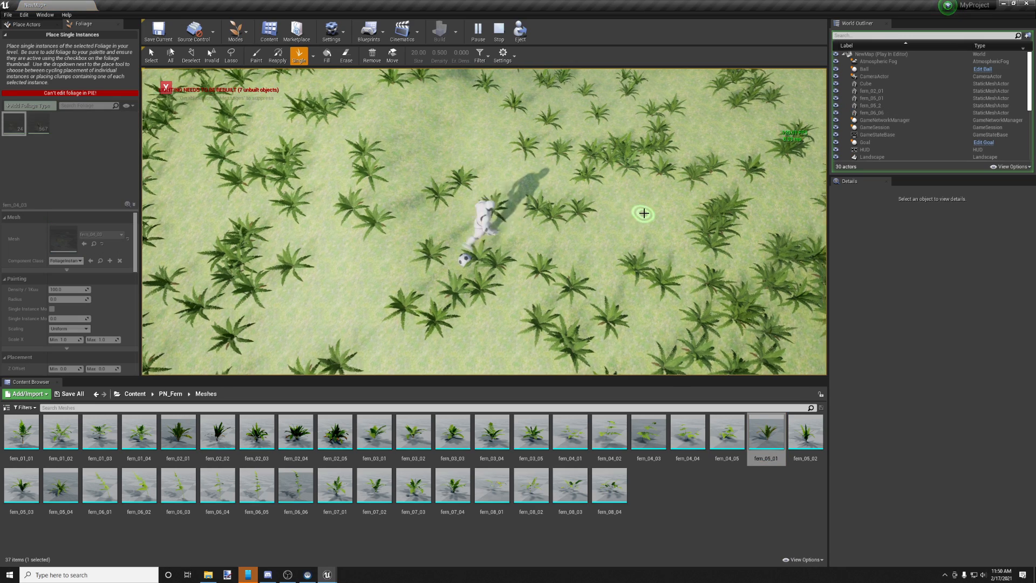
drag(758, 452, 496, 250)
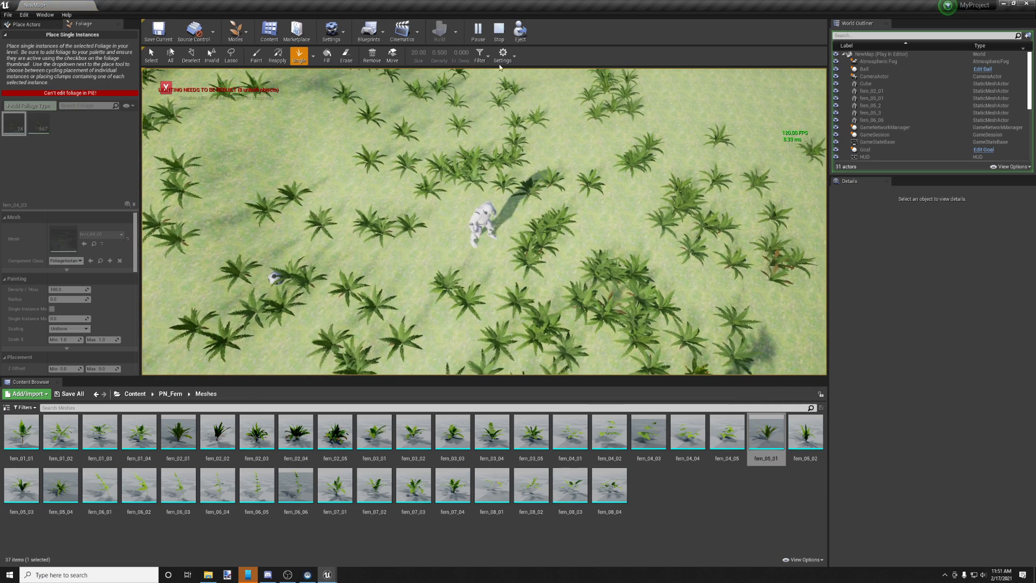
End the play session and build the level's lighting, closing the message logs.
click(498, 30)
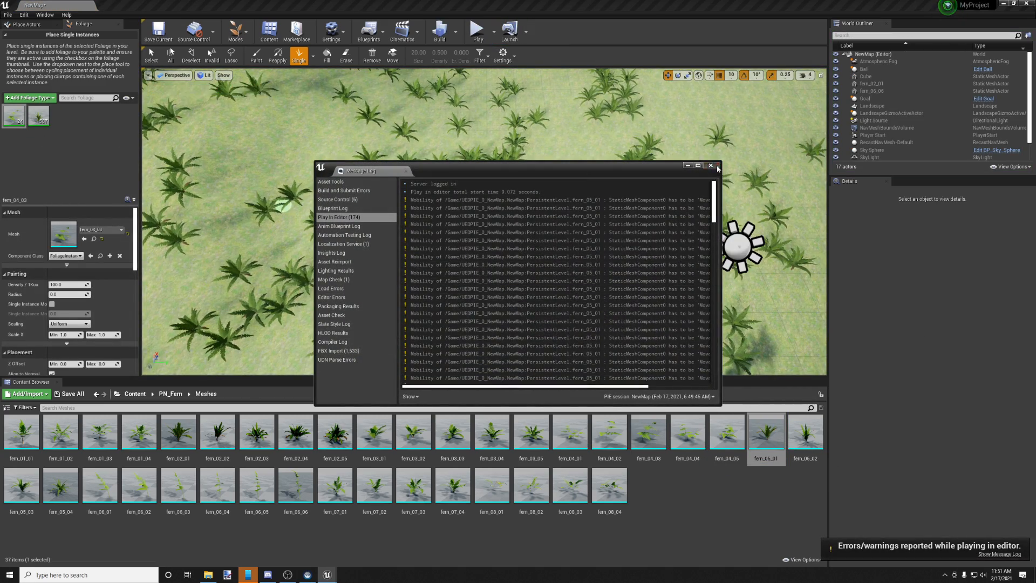
click(711, 164)
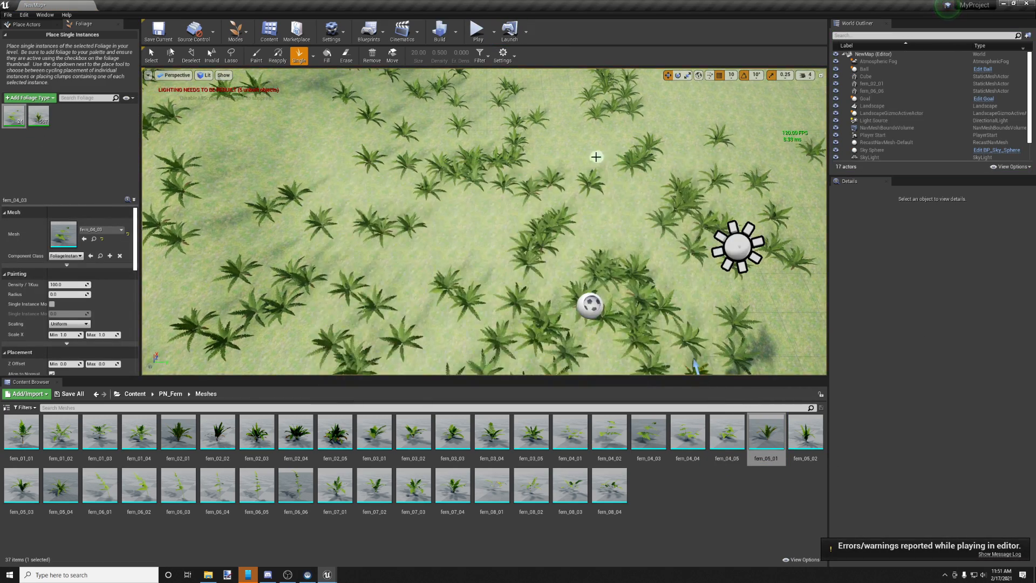
click(456, 34)
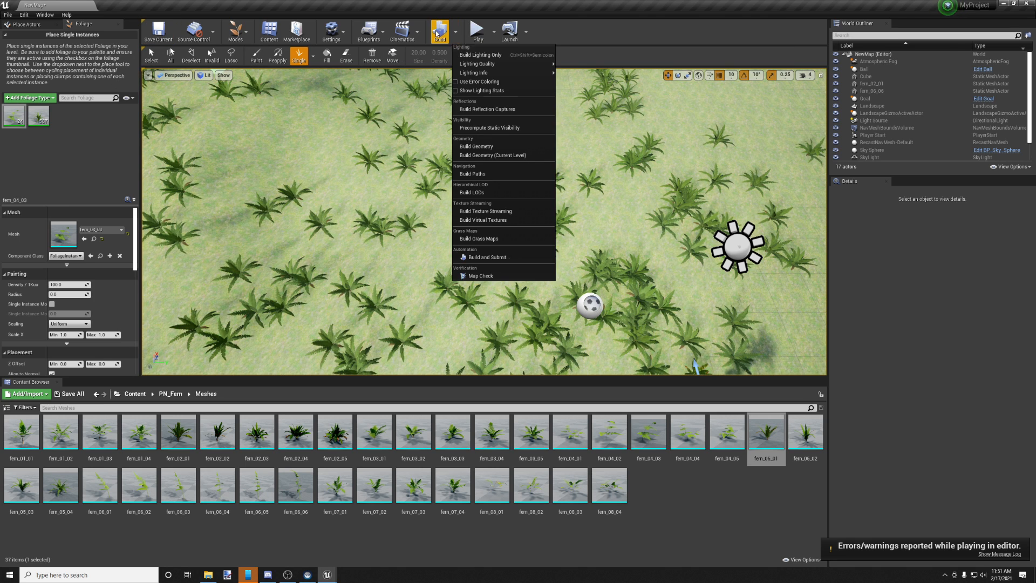
click(438, 33)
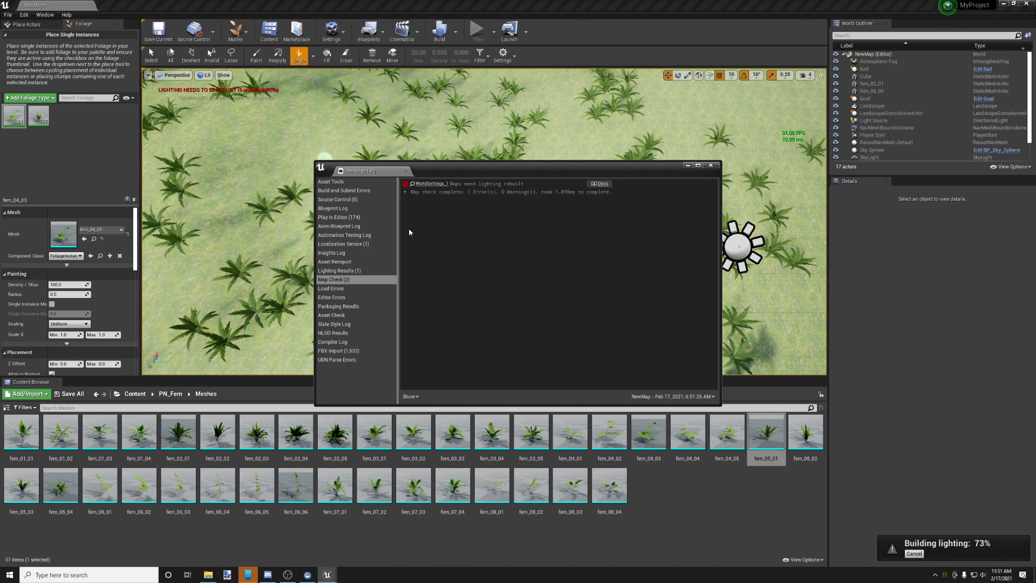
click(709, 164)
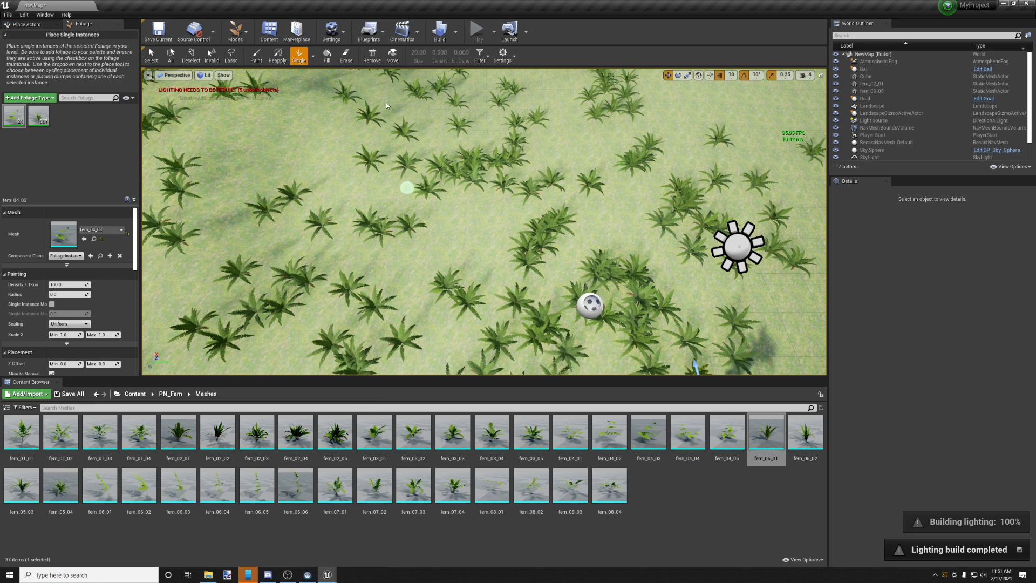
click(167, 45)
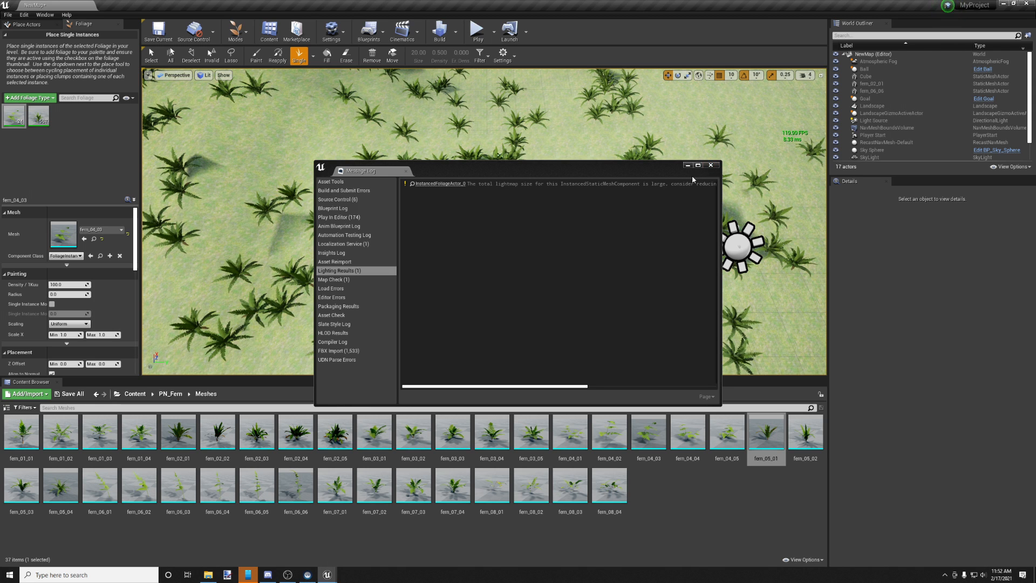
click(530, 187)
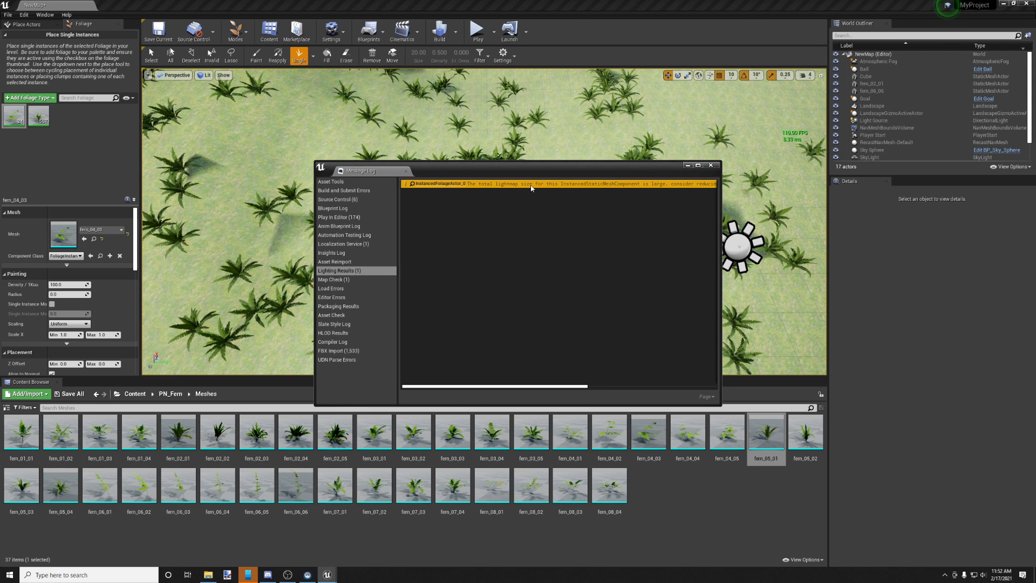
click(710, 165)
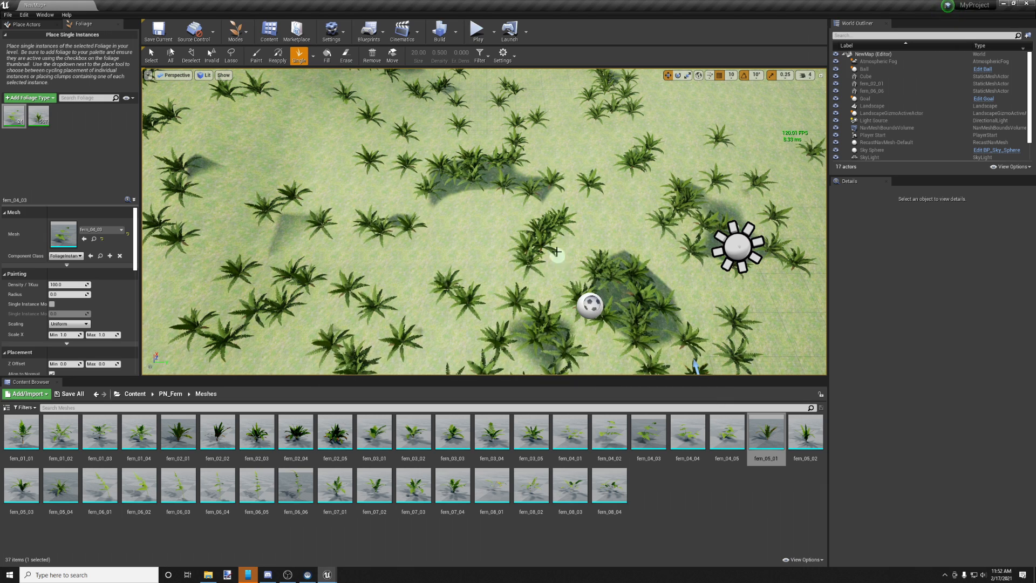
Switch to Select mode, find the light actors and place a Lightmass Importance Volume on the fern-covered ground.
middle_drag(492, 205, 491, 146)
click(236, 31)
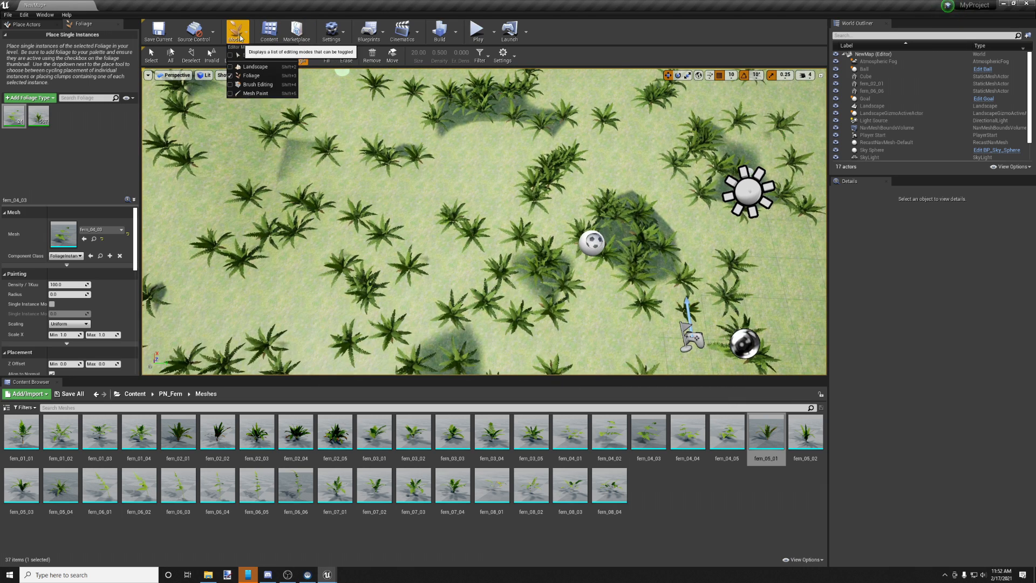
click(240, 55)
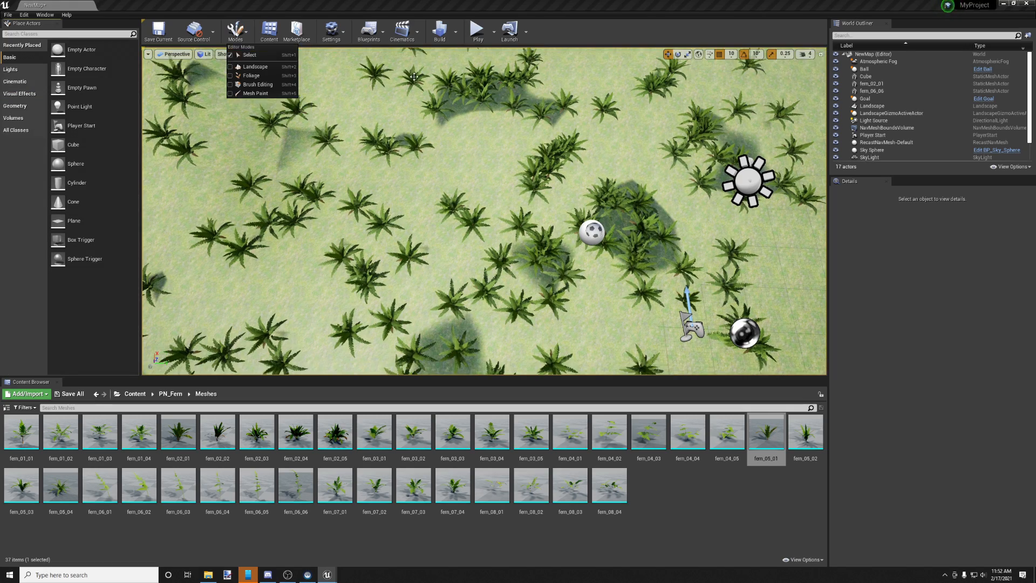
right_drag(351, 119, 306, 54)
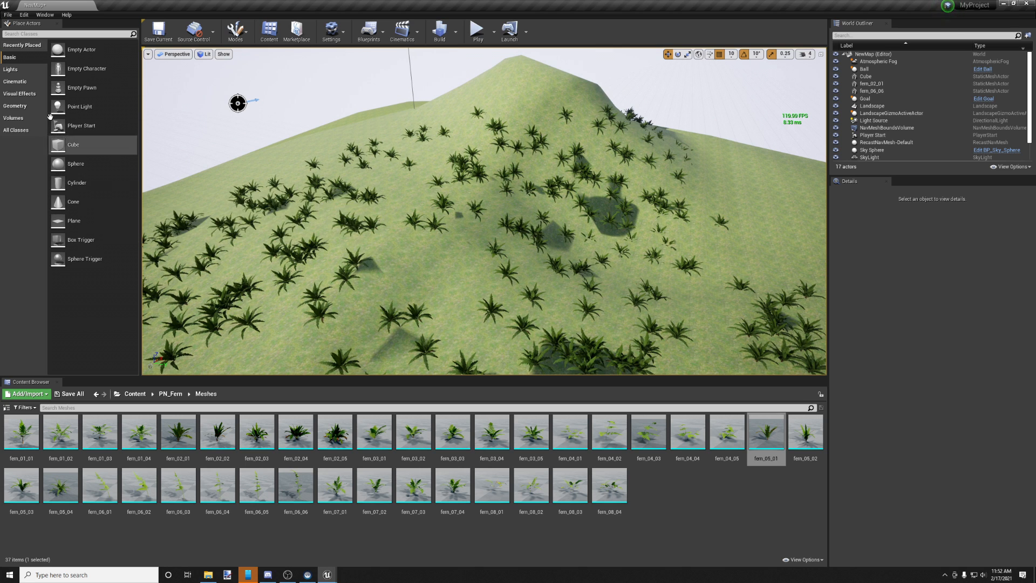
click(18, 72)
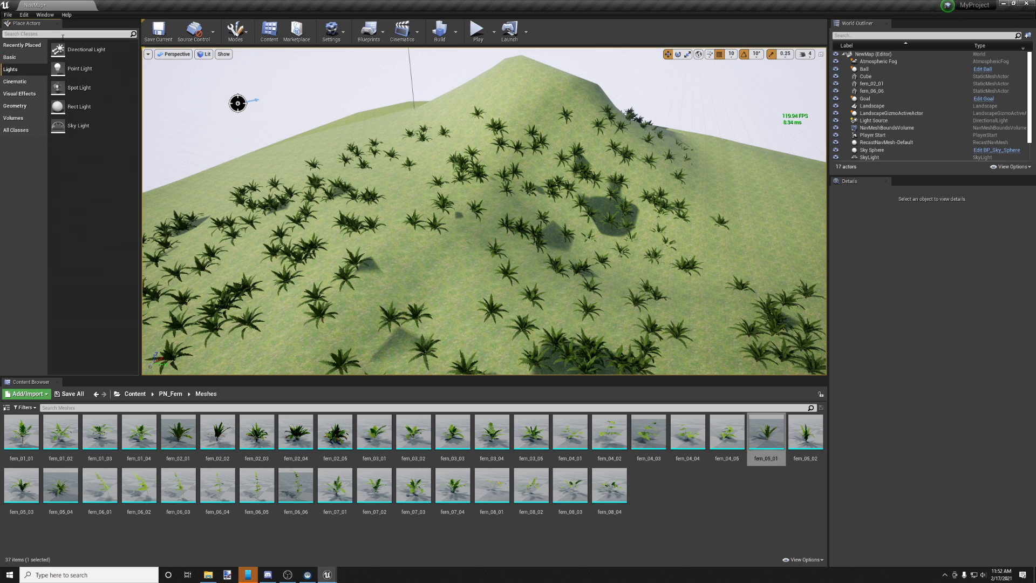
text(light)
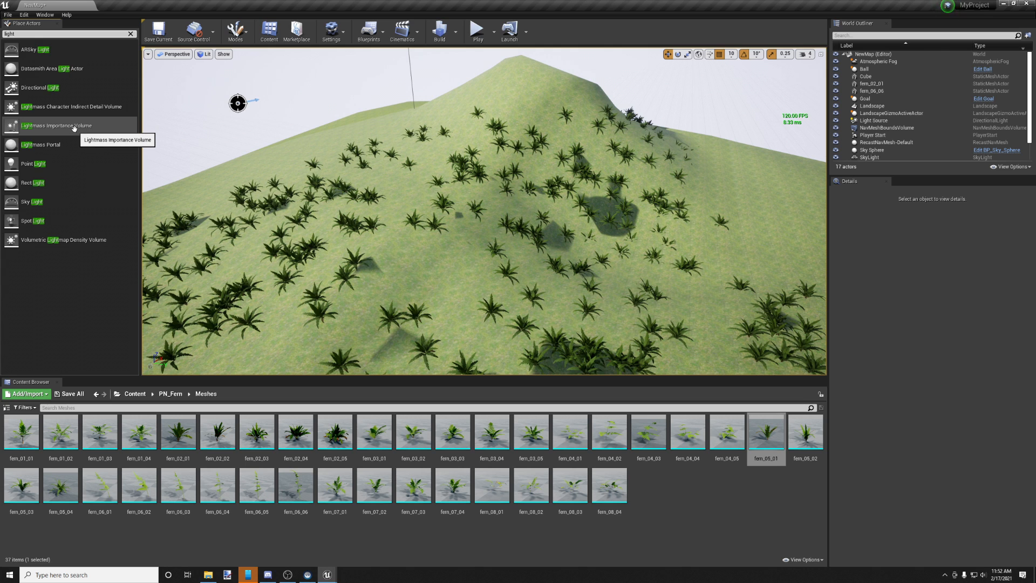
drag(74, 128, 454, 274)
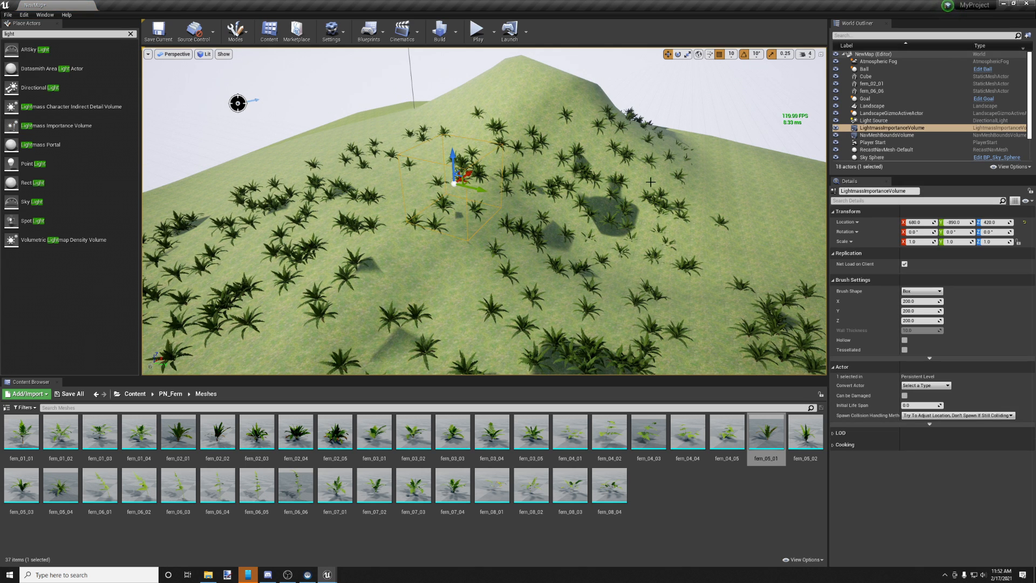
Move the Lightmass Importance Volume down among the ferns to location X 110, Y -610, Z 160.
mouse_move(447, 239)
right_down()
mouse_move(440, 253)
mouse_move(433, 235)
mouse_move(435, 247)
right_up()
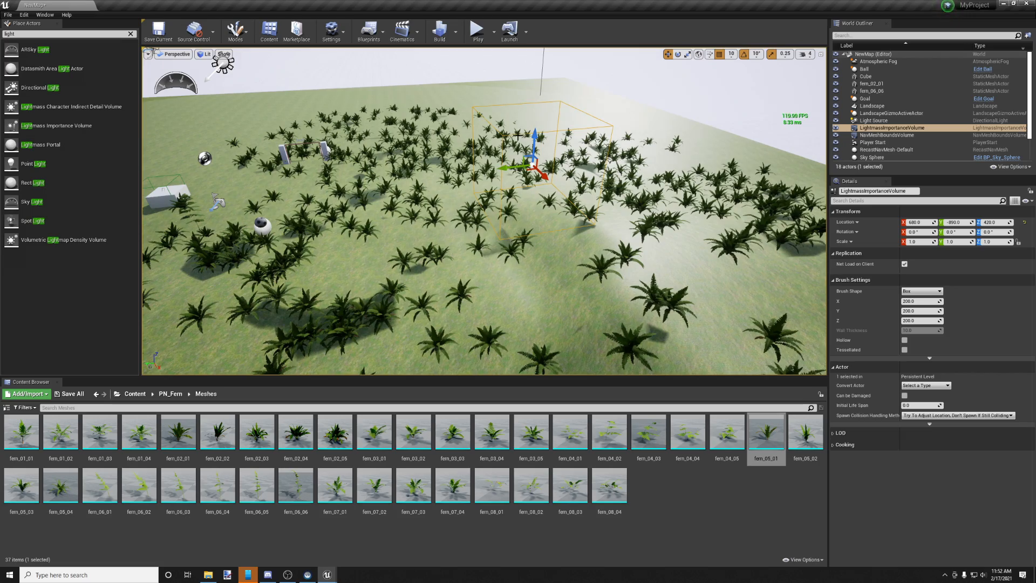
right_drag(503, 133, 524, 263)
drag(474, 286, 320, 263)
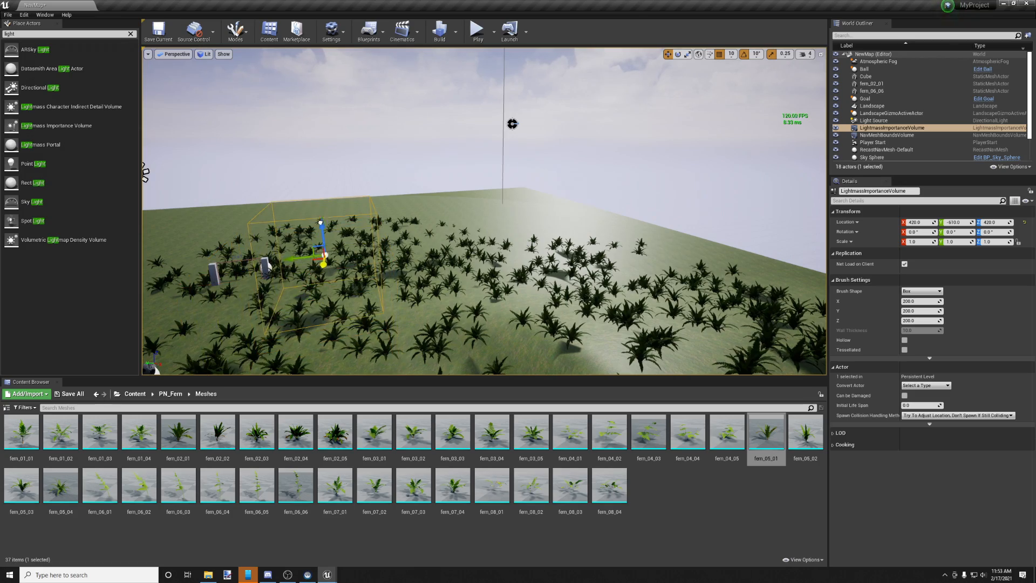
right_drag(319, 262, 324, 302)
mouse_move(384, 208)
right_down()
mouse_move(384, 227)
mouse_move(385, 208)
right_up()
drag(310, 88, 581, 80)
right_drag(581, 79, 625, 78)
drag(625, 100, 569, 207)
drag(560, 292, 567, 275)
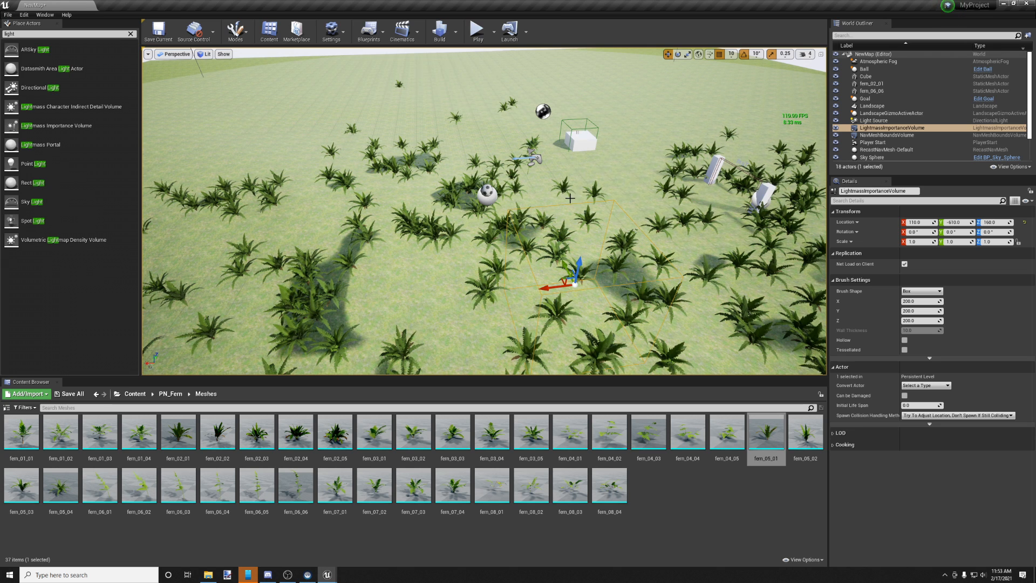
Scale the Lightmass Importance Volume to 4.0 in X and 0.75 in Y, and return to the move tool.
key(r)
drag(565, 274, 572, 269)
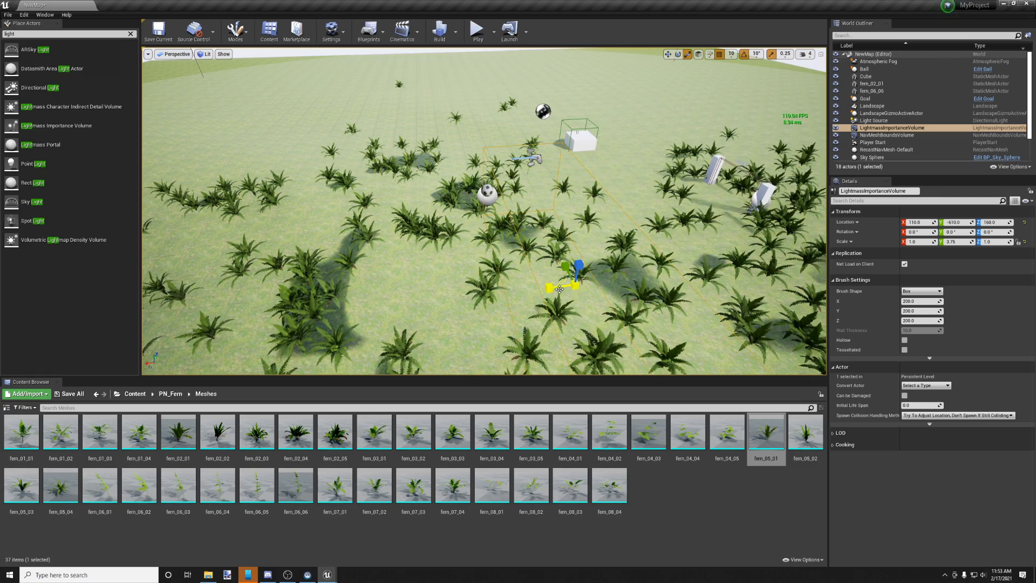
drag(549, 287, 549, 287)
right_drag(592, 274, 590, 308)
click(668, 54)
right_drag(538, 168, 538, 180)
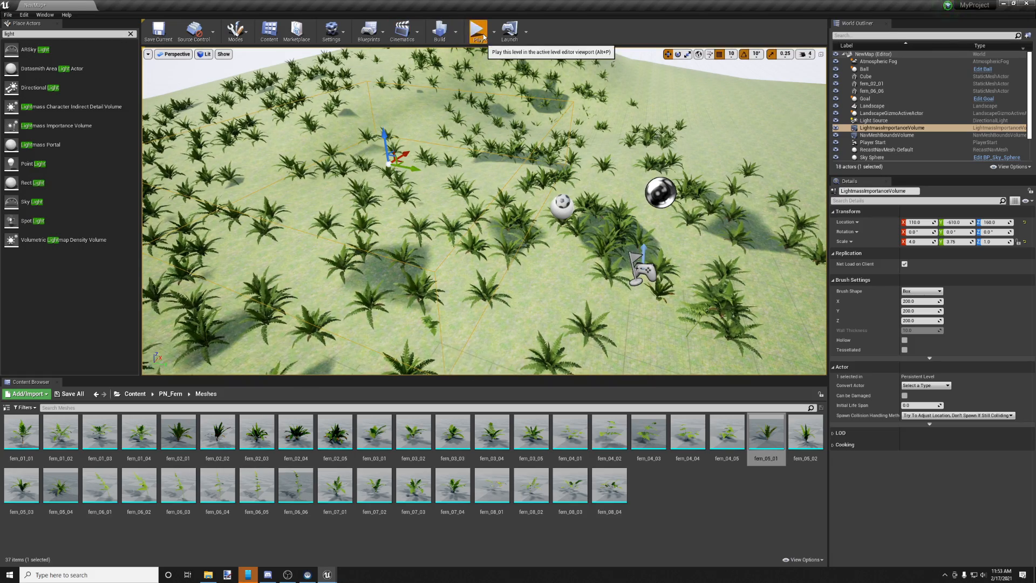
Play-test the level with the character among the ferns, end the session and save the map.
click(478, 32)
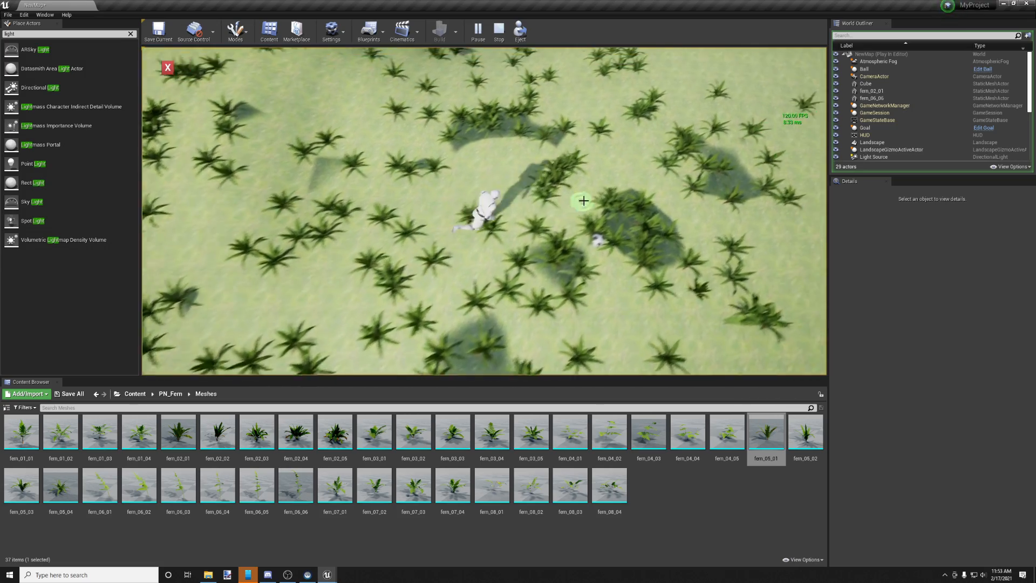
click(168, 69)
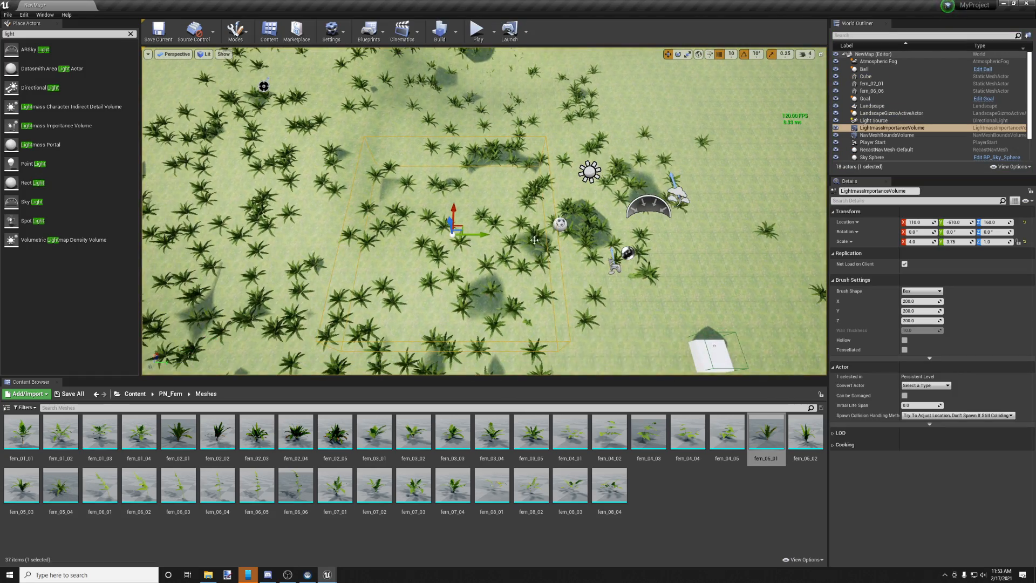
right_drag(520, 230, 547, 250)
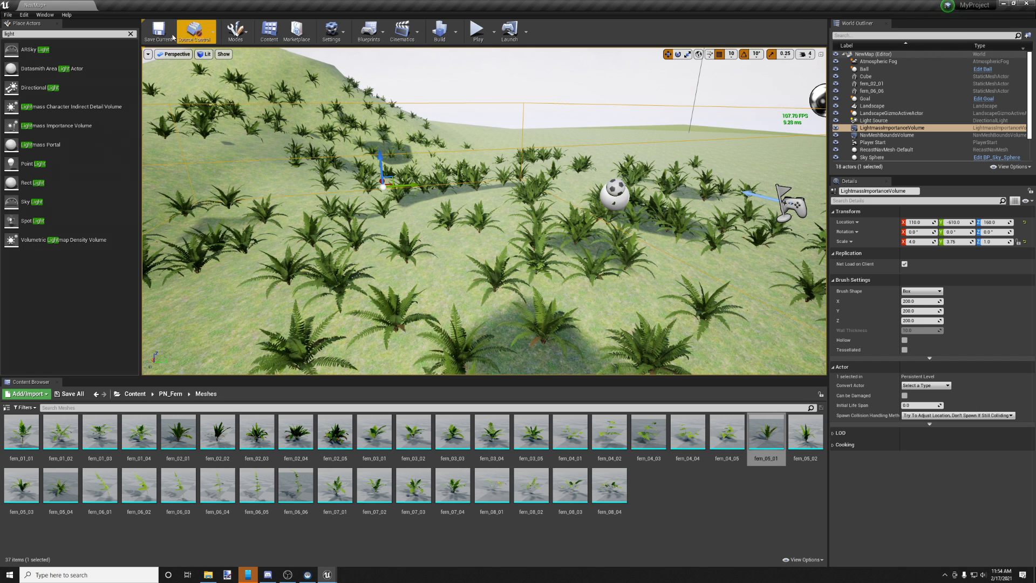
click(12, 15)
click(25, 84)
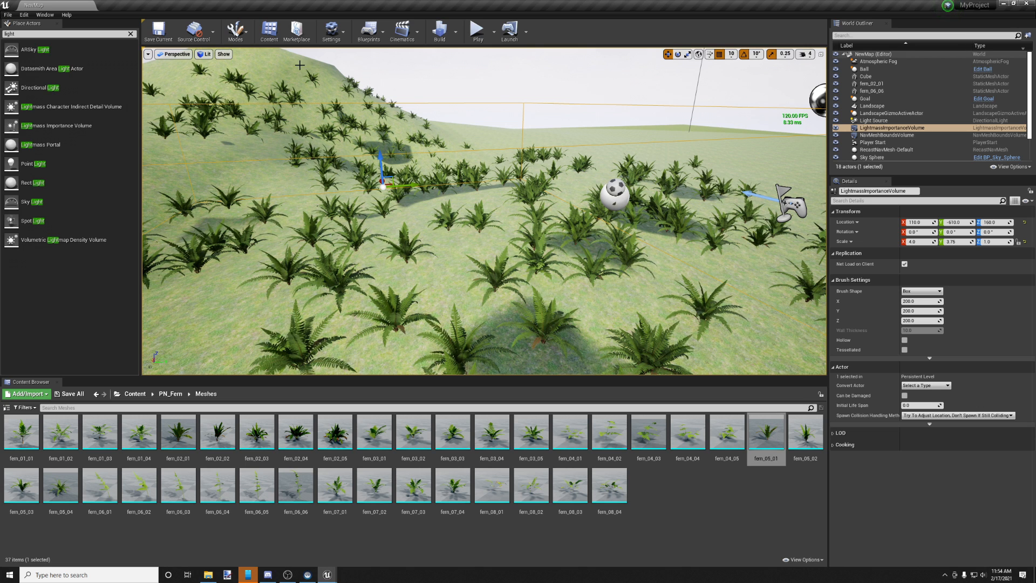
In the project settings, set the publisher's Company Name to Tech Dive and look over the remaining description options.
click(23, 14)
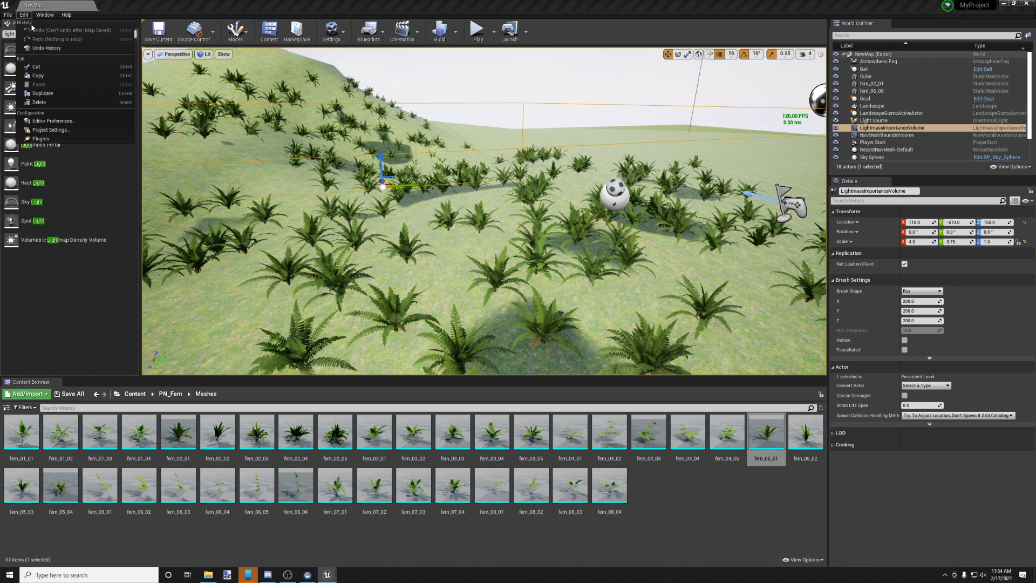
click(60, 133)
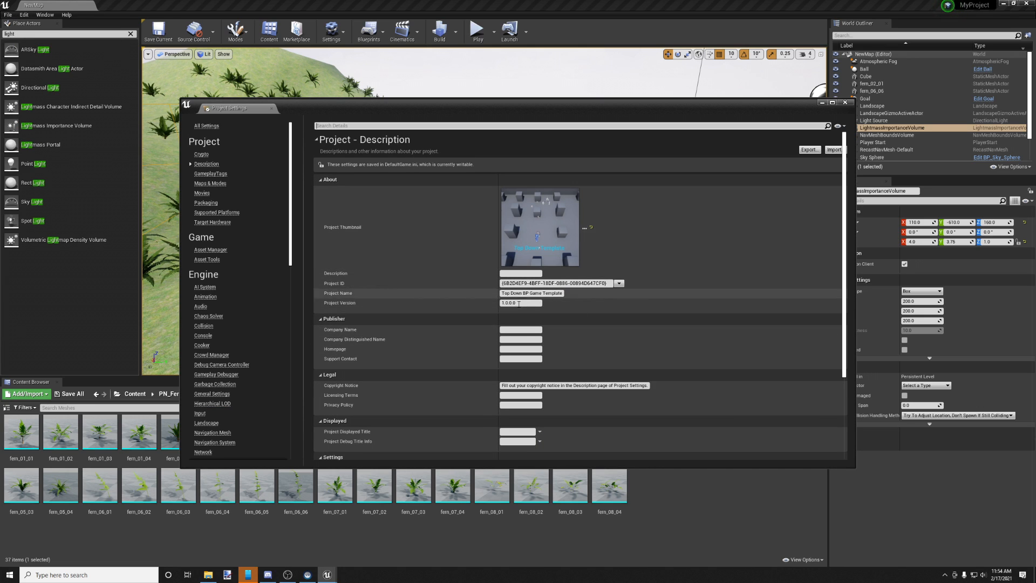
click(506, 328)
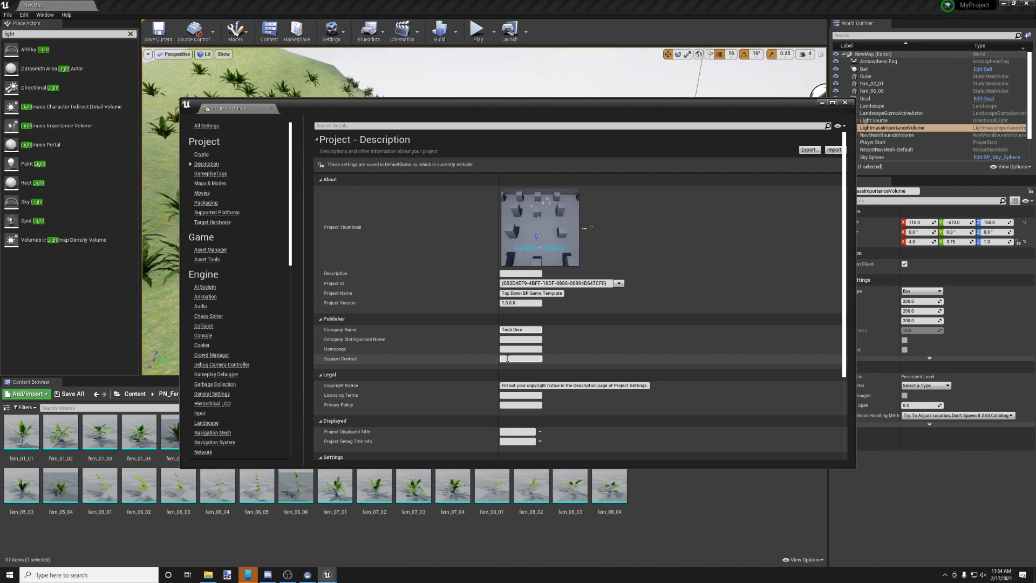
scroll(586, 343, down, 2)
scroll(574, 341, down, 2)
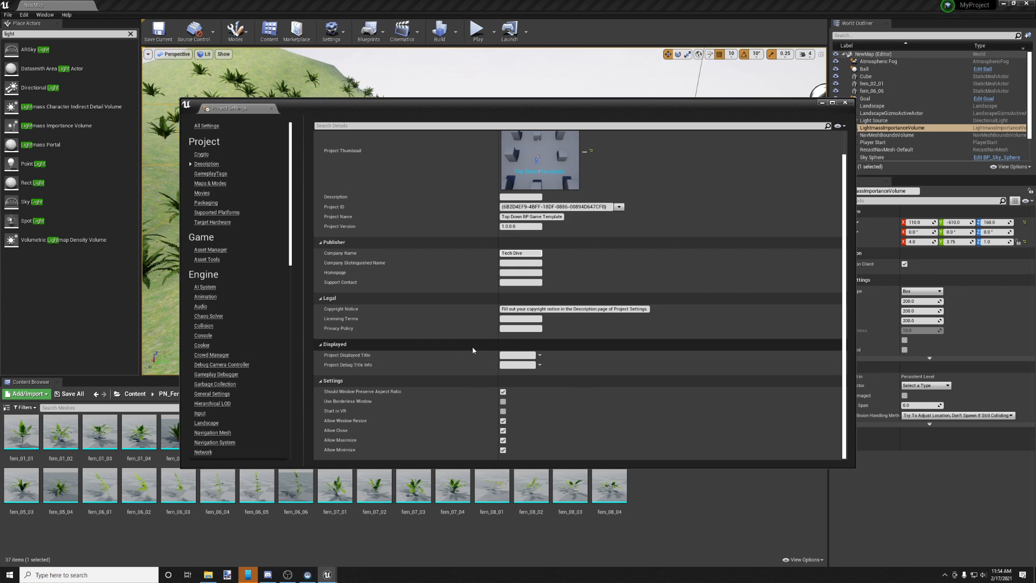
Set the project's Game Default Map to NewMap in the Maps & Modes settings.
click(208, 185)
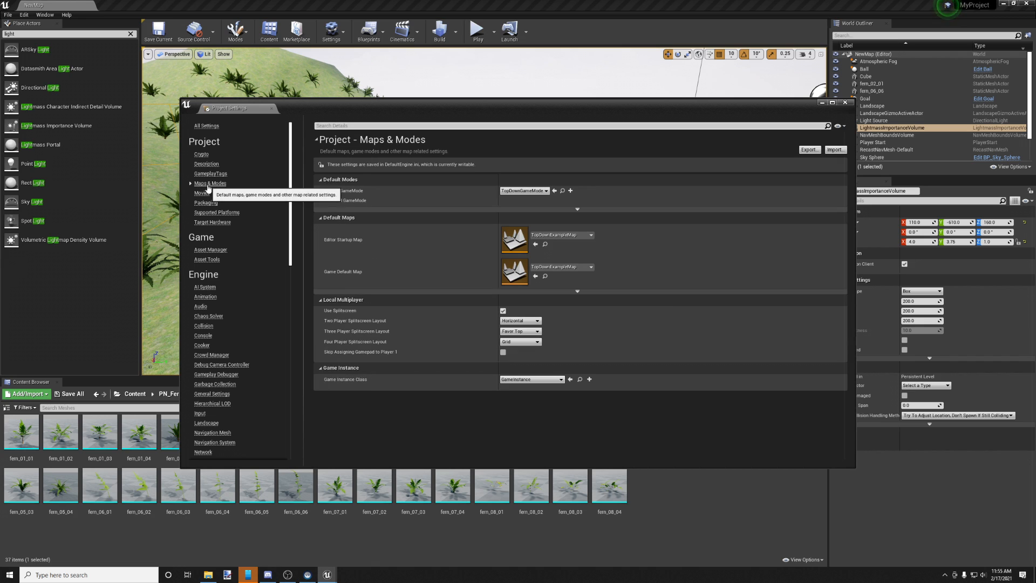
click(592, 267)
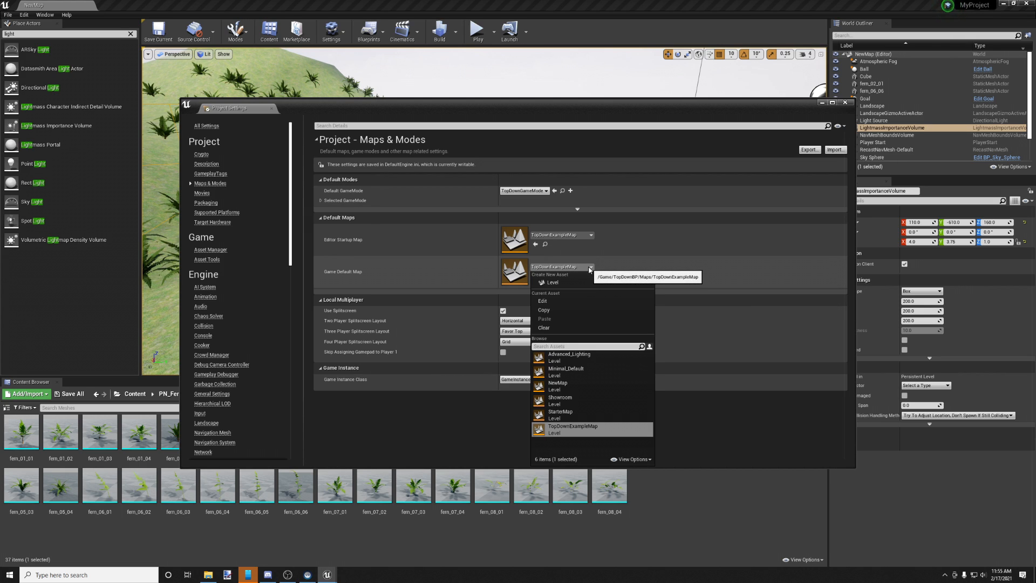
click(589, 267)
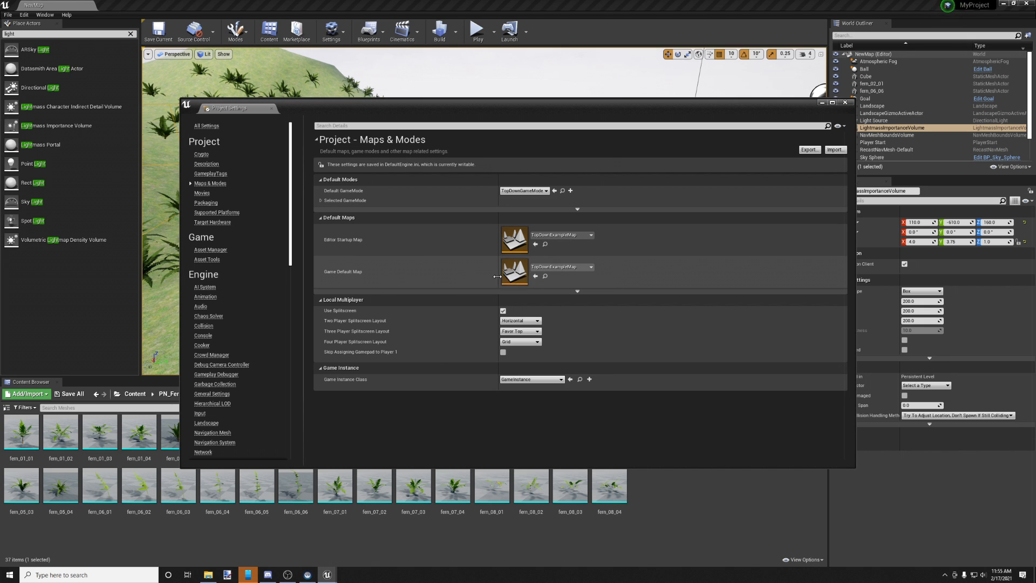
click(590, 267)
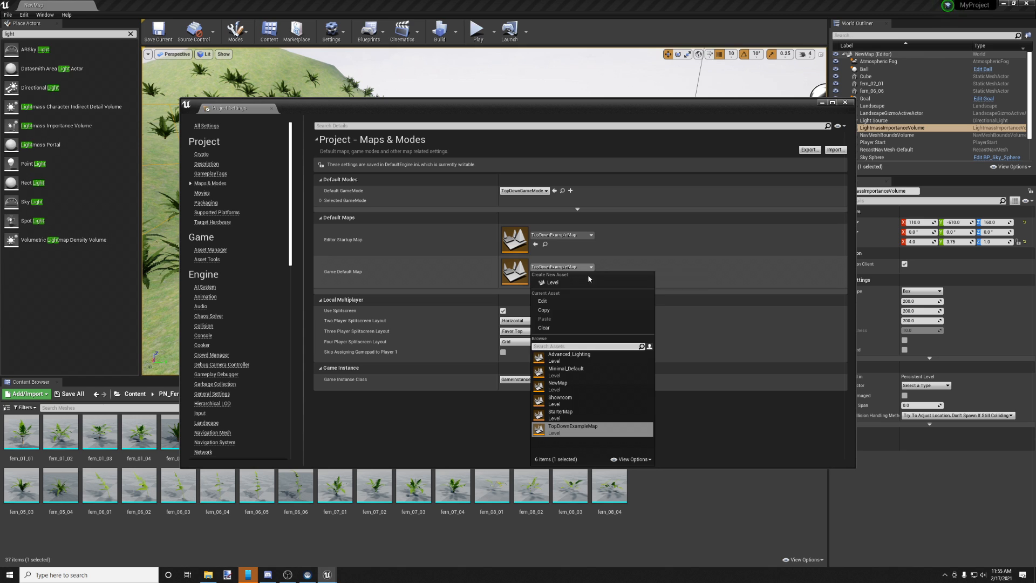
click(560, 386)
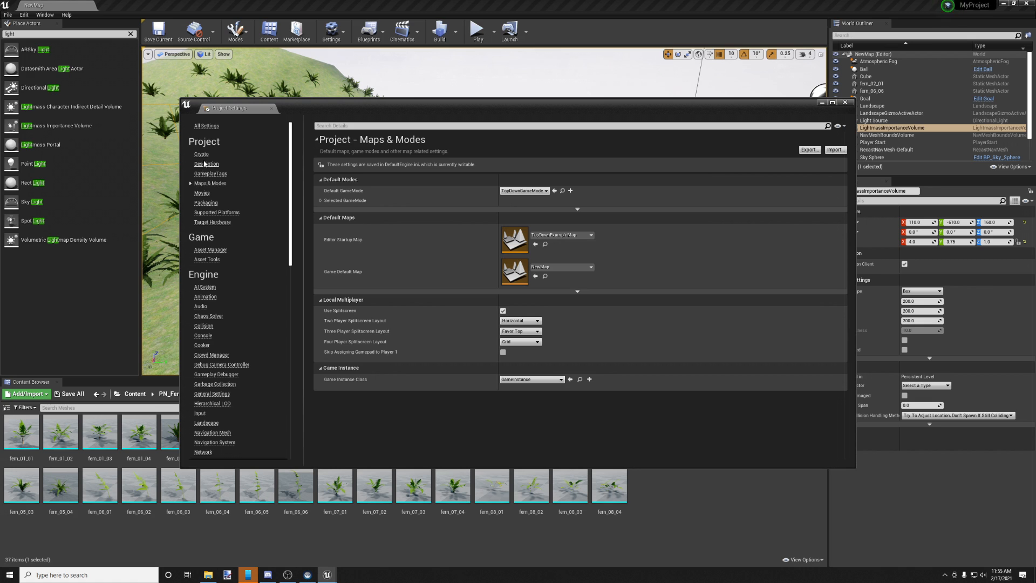
Open the project's Packaging settings and review the packaging and build options.
scroll(234, 328, down, 2)
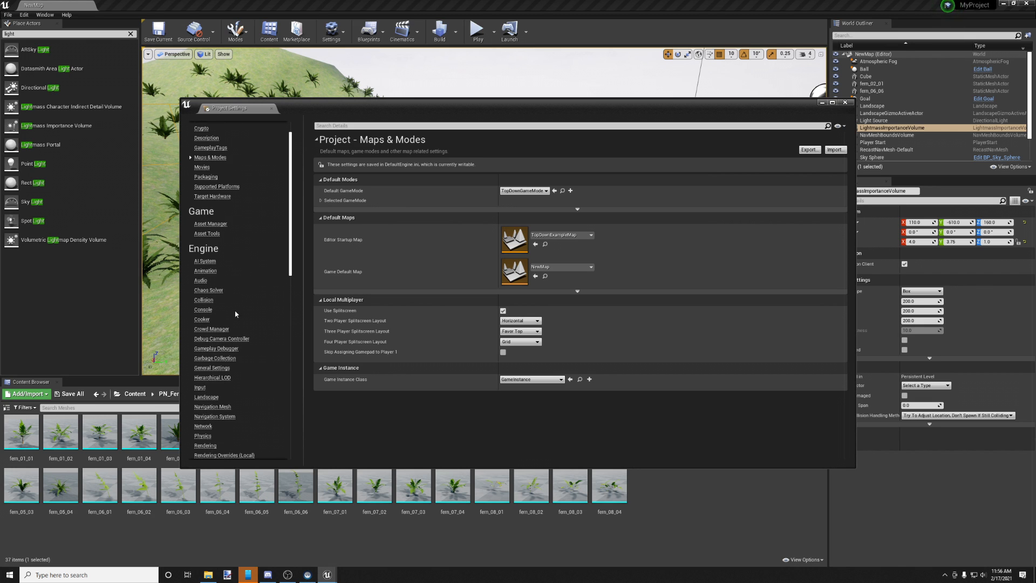
scroll(222, 268, up, 2)
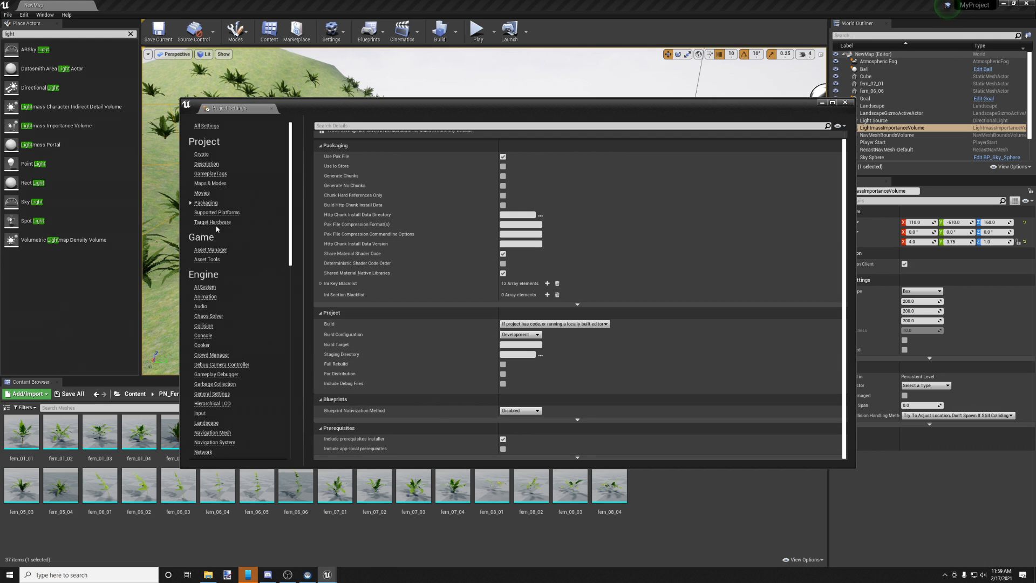
scroll(474, 256, up, 1)
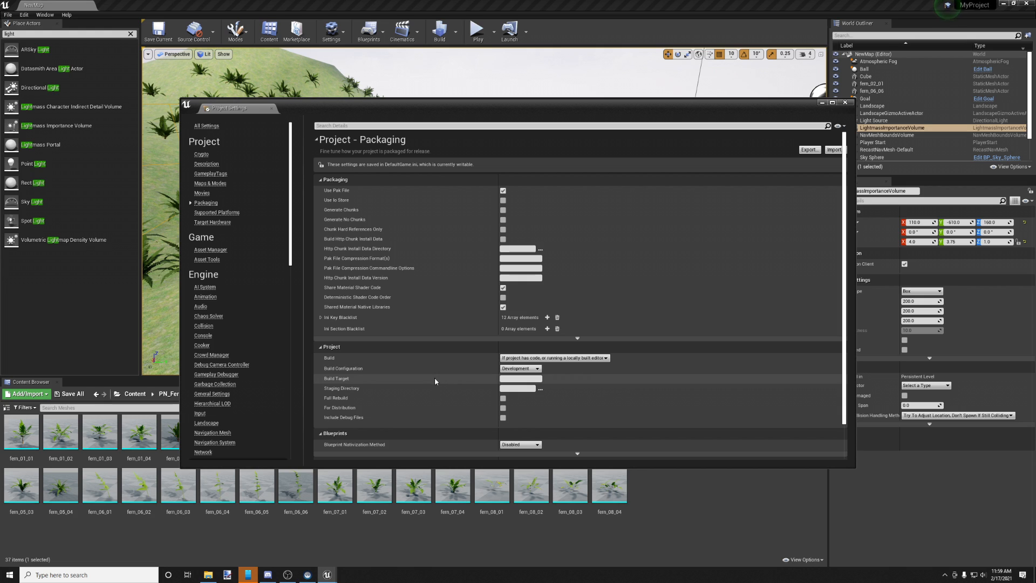
Set the project's Build Configuration to Shipping and enable Full Rebuild in the Packaging settings.
click(606, 358)
click(607, 360)
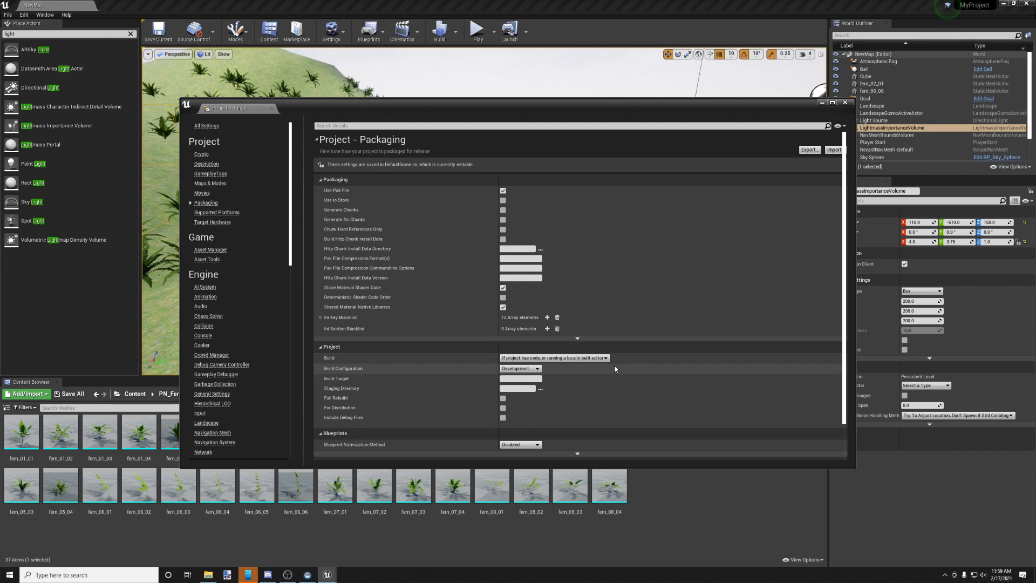
click(538, 368)
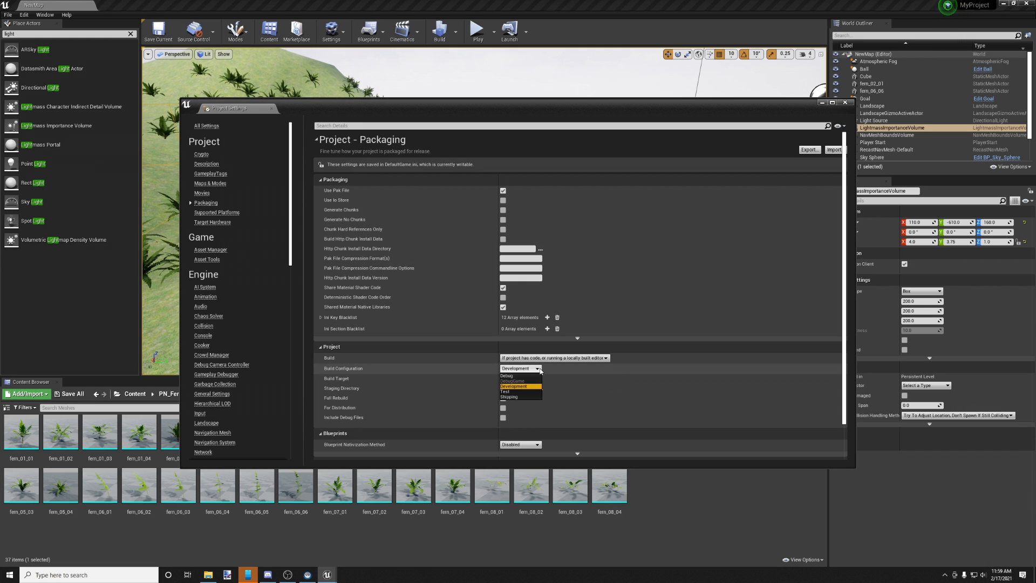
click(511, 398)
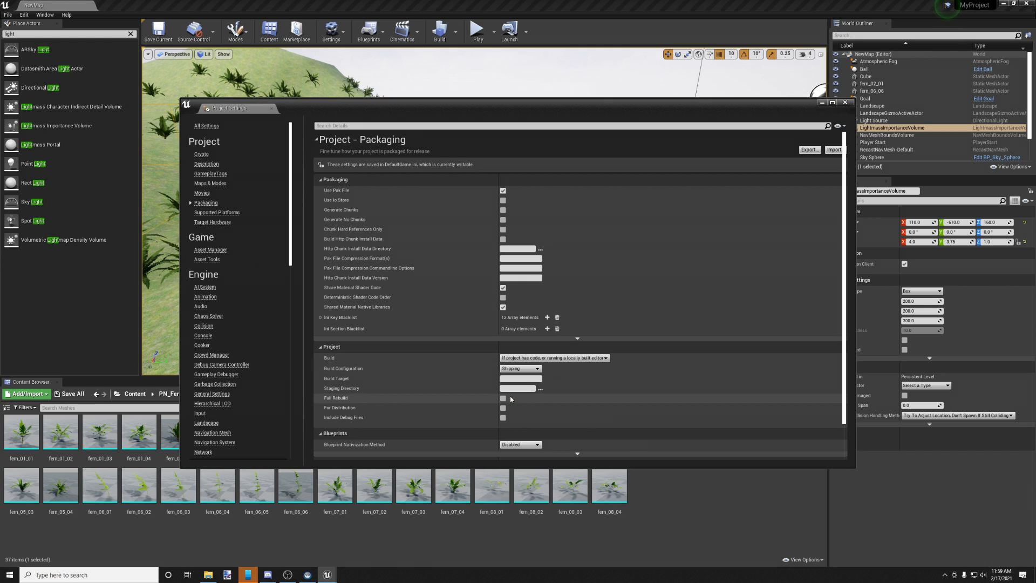
click(556, 376)
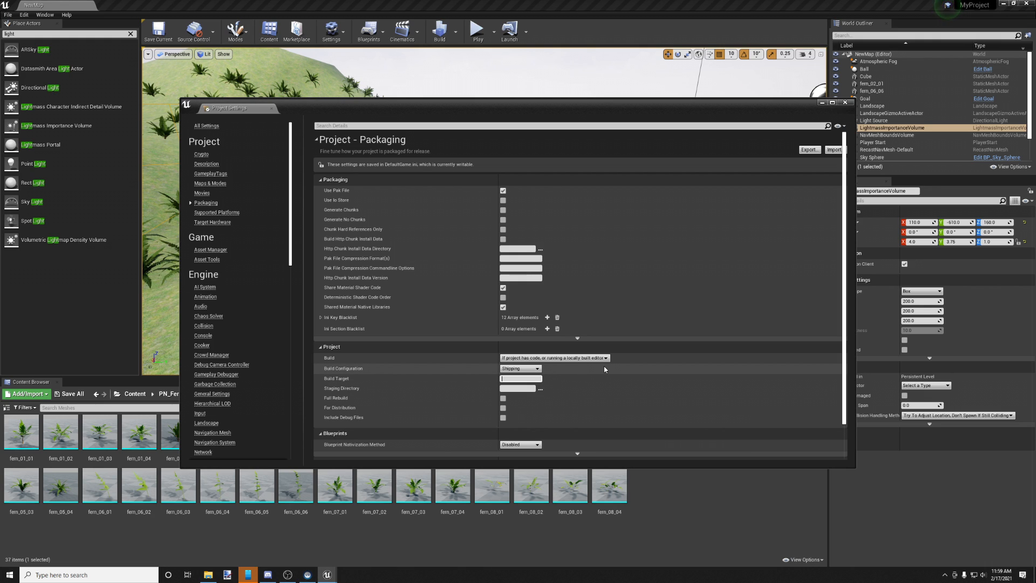
click(503, 399)
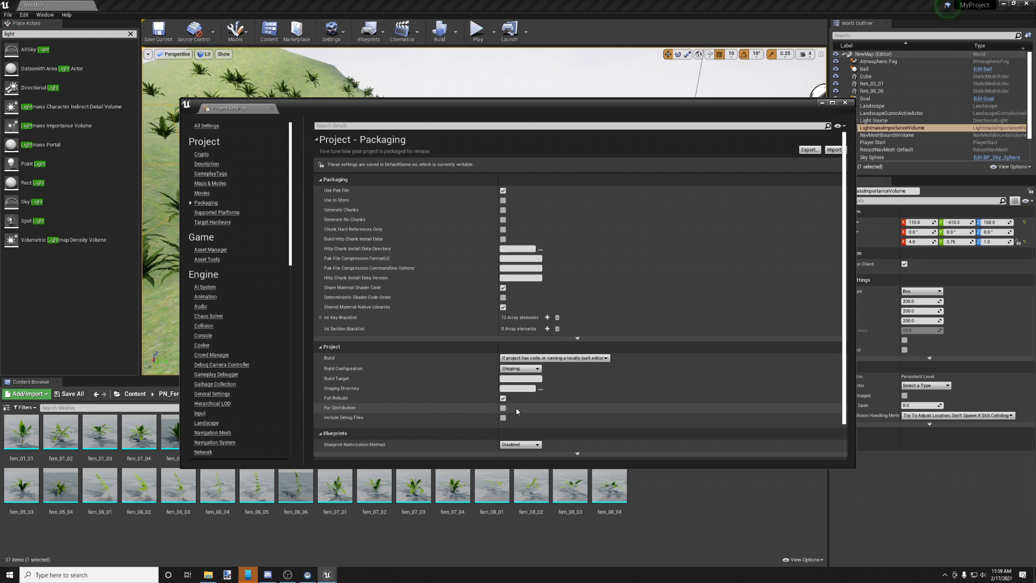
In the advanced packaging options, add NewMap.umap to the list of maps to include in a packaged build.
scroll(550, 397, down, 2)
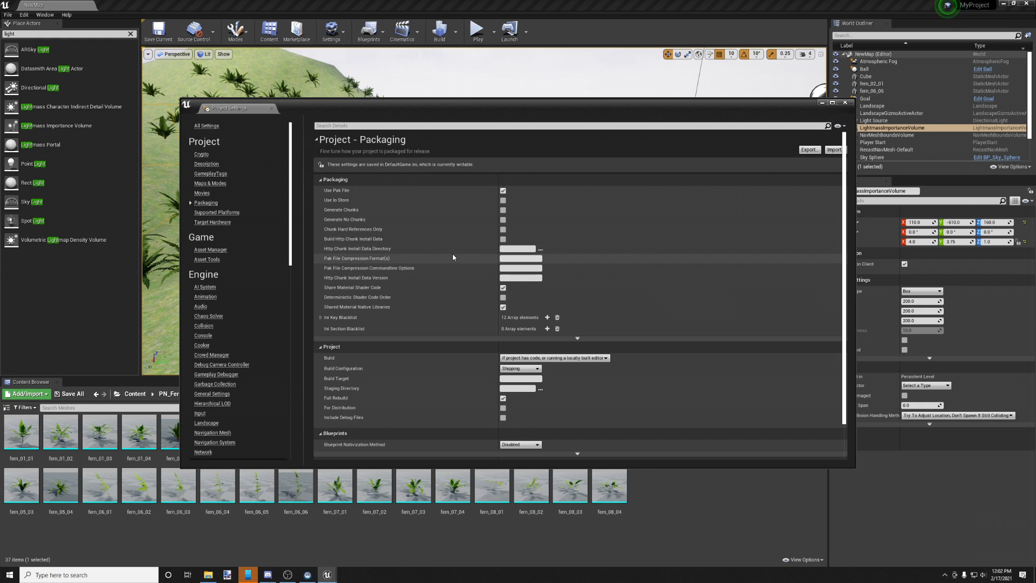
click(578, 339)
scroll(578, 341, down, 2)
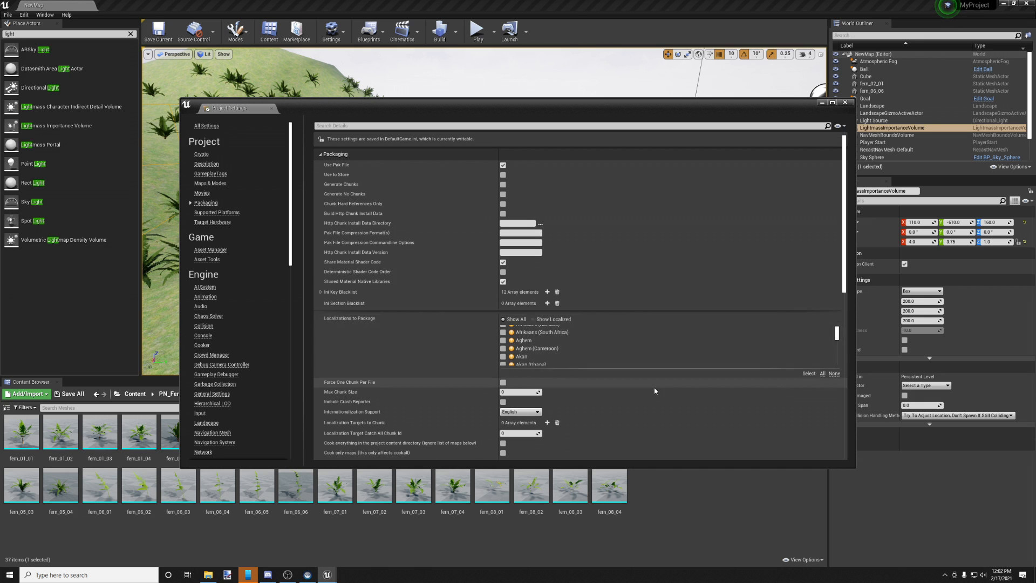
scroll(656, 383, down, 7)
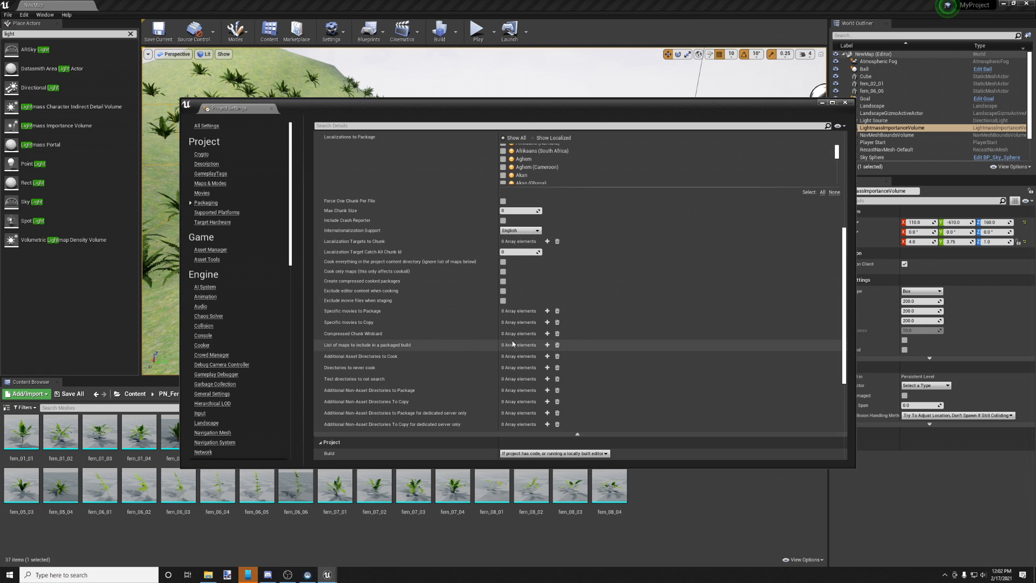
click(547, 345)
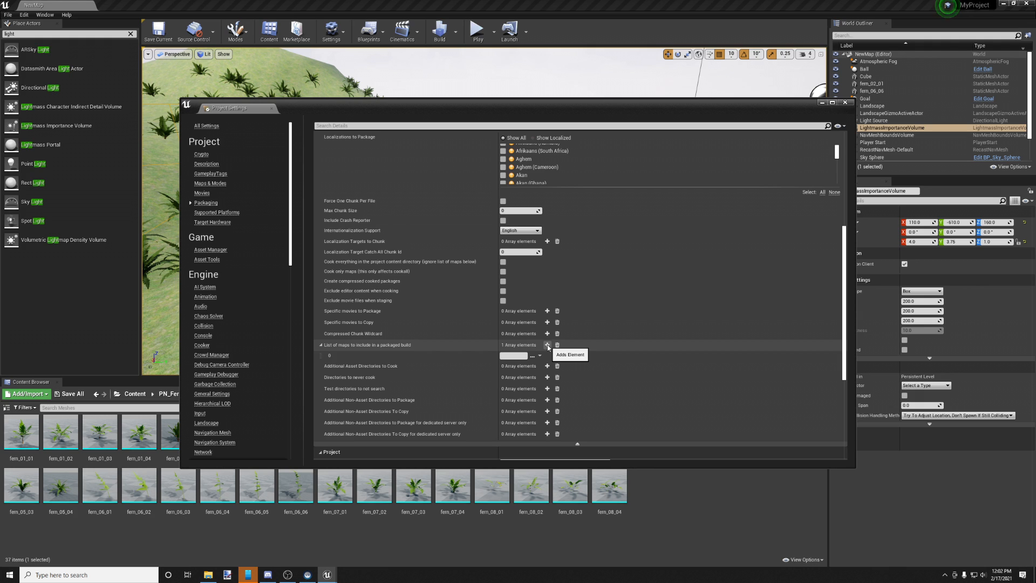
click(532, 355)
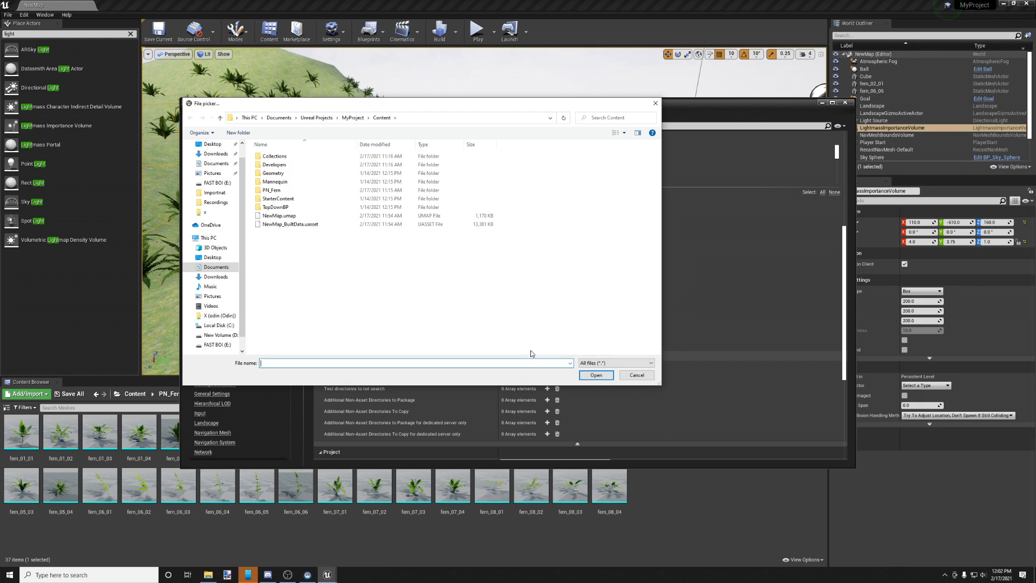
click(285, 216)
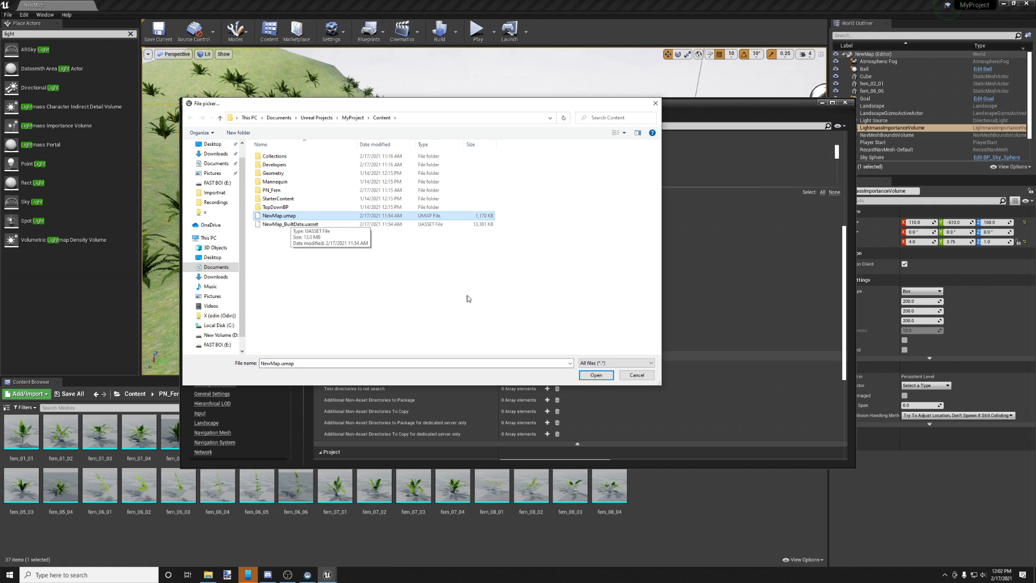
click(596, 375)
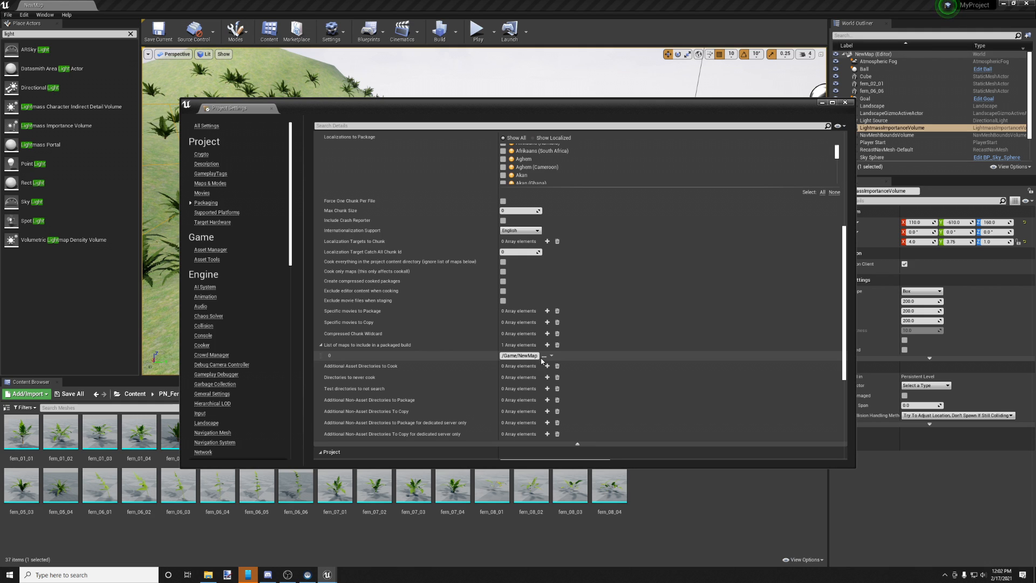
Close the project settings and save all of the project's unsaved work.
scroll(539, 356, down, 1)
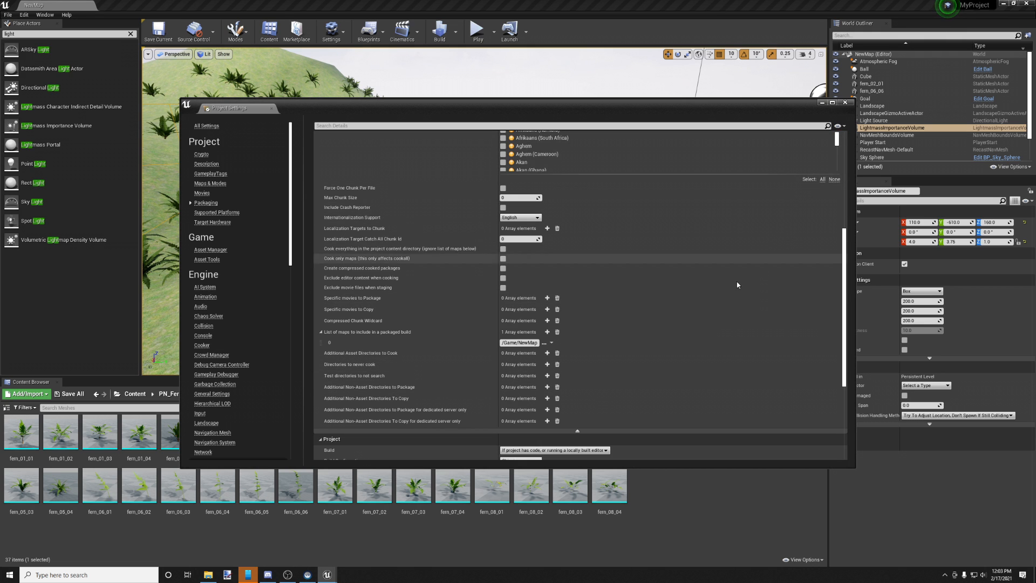
scroll(673, 284, down, 3)
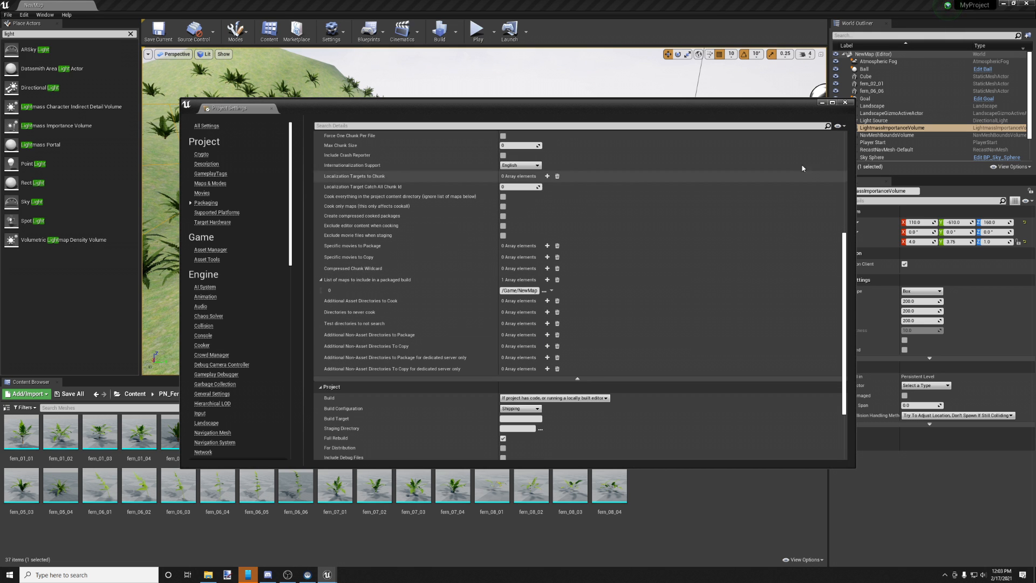
click(846, 105)
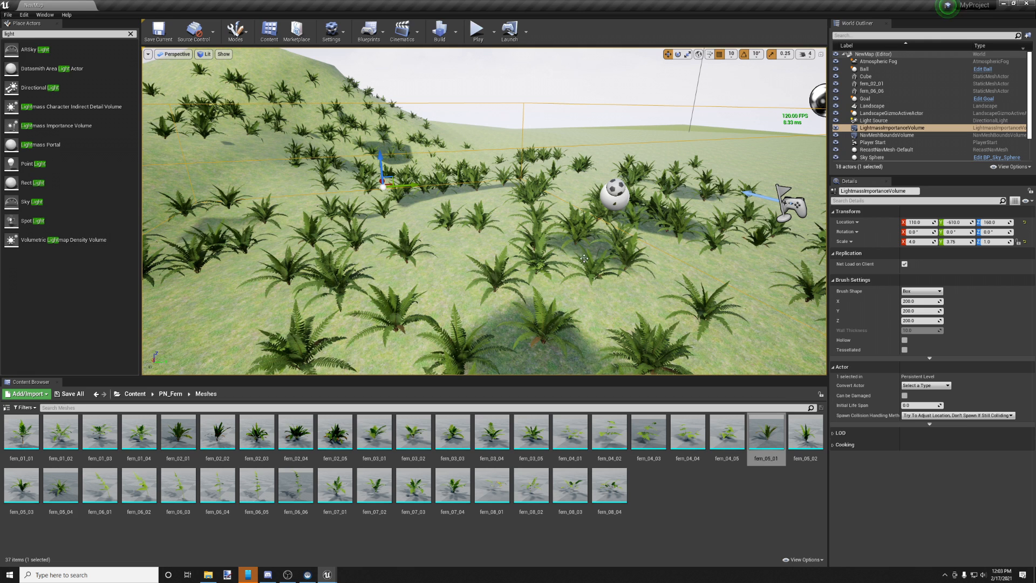
click(8, 15)
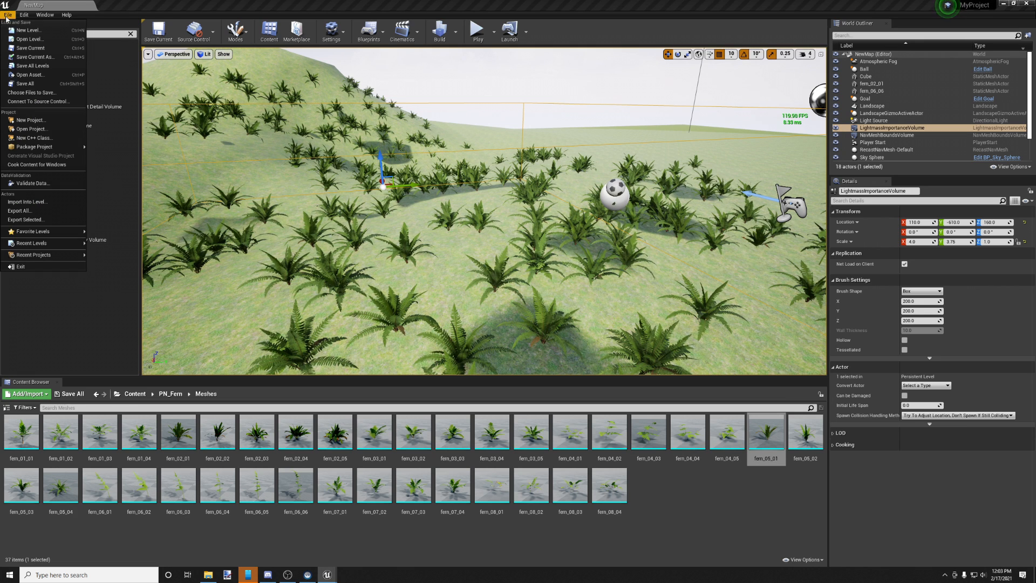
click(47, 84)
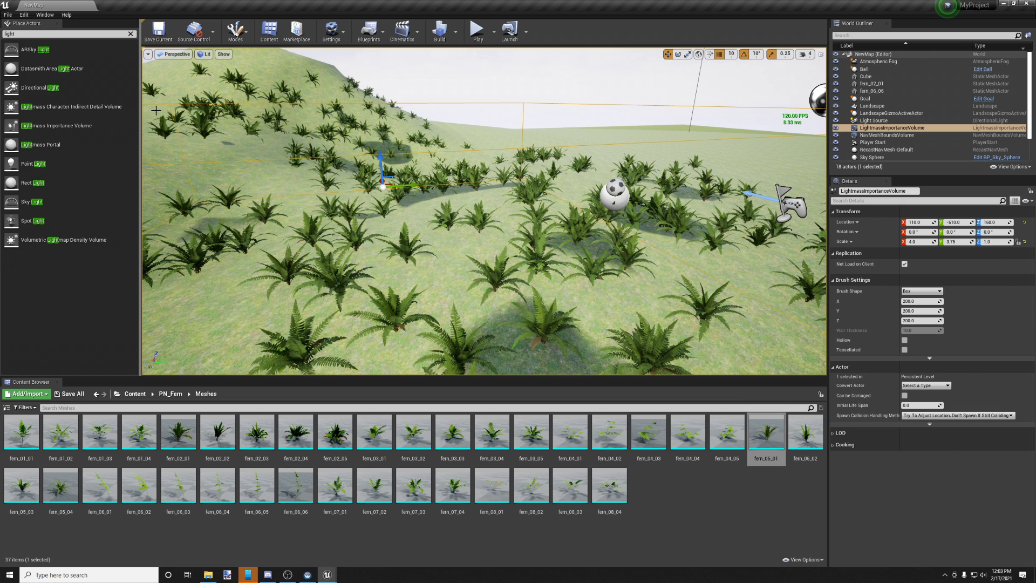
Start packaging the project for Windows (64-bit) and try JUNGLESOCCCCCEEER as the destination folder.
click(8, 15)
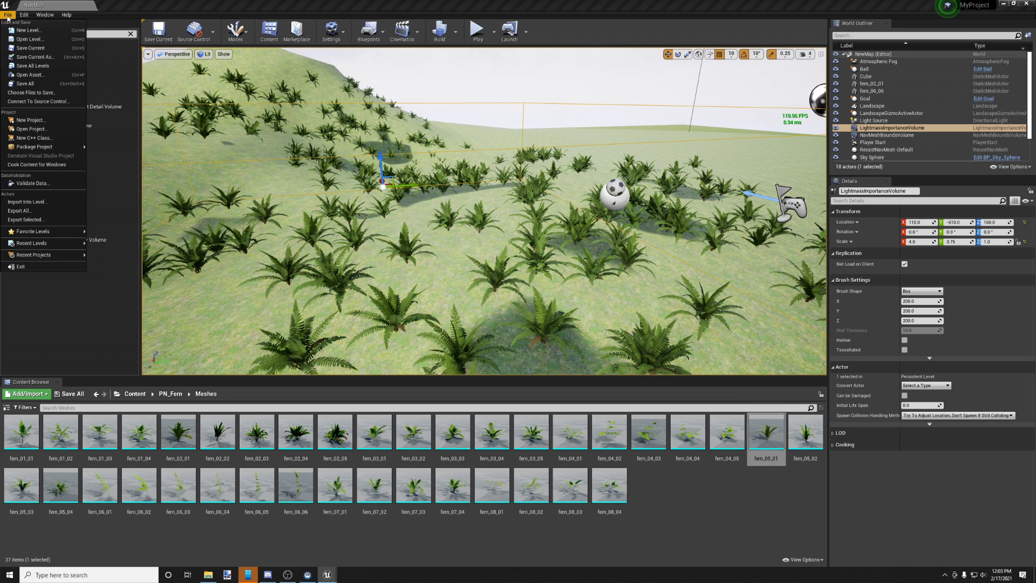
mouse_move(39, 150)
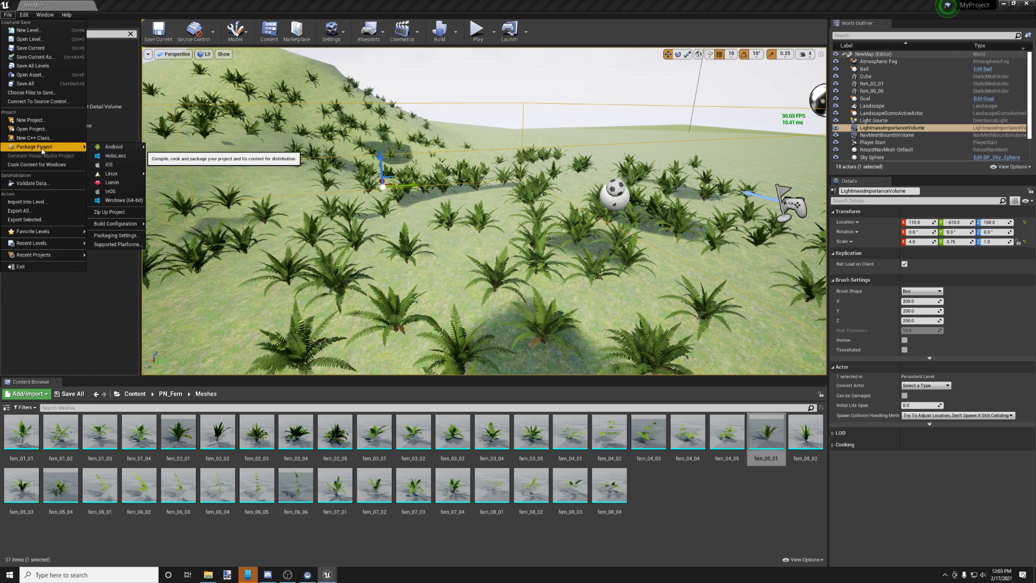
mouse_move(97, 150)
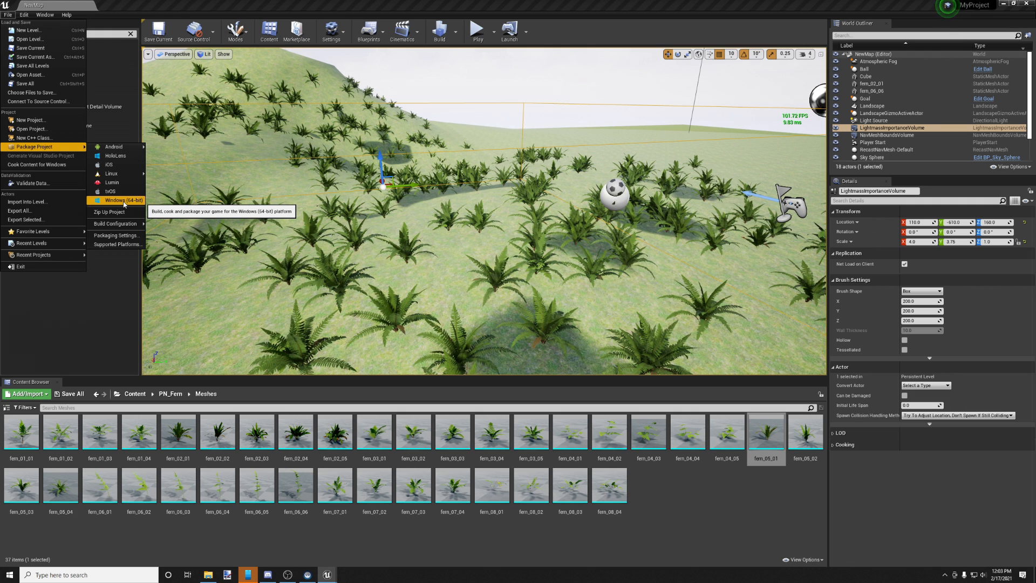
mouse_move(123, 229)
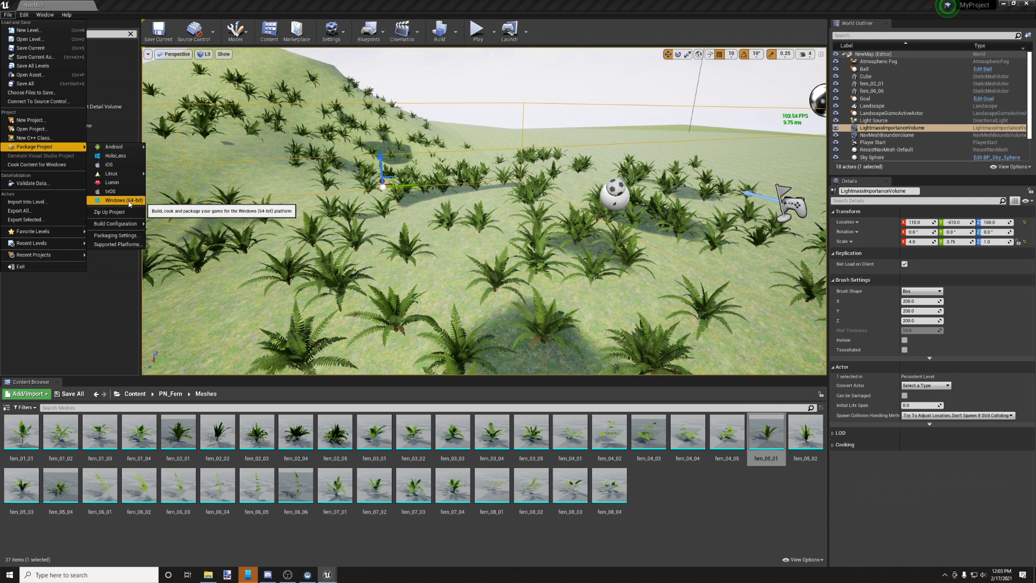
click(129, 204)
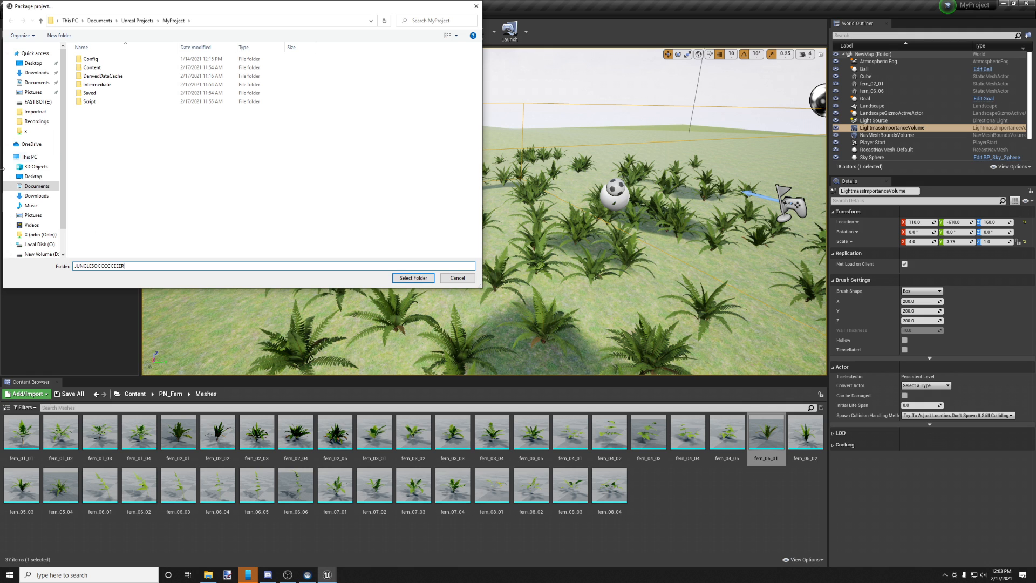
click(417, 280)
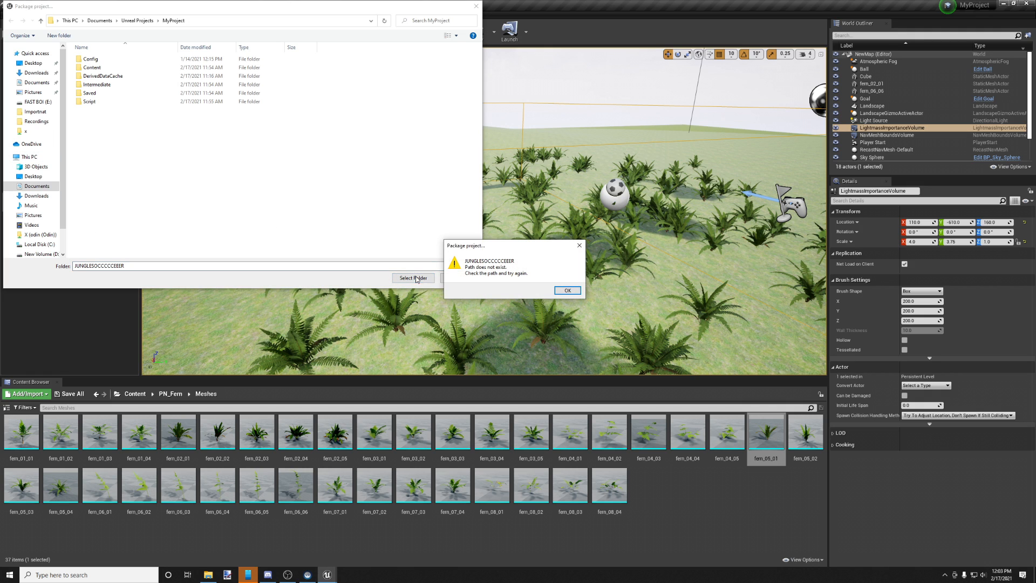
click(557, 289)
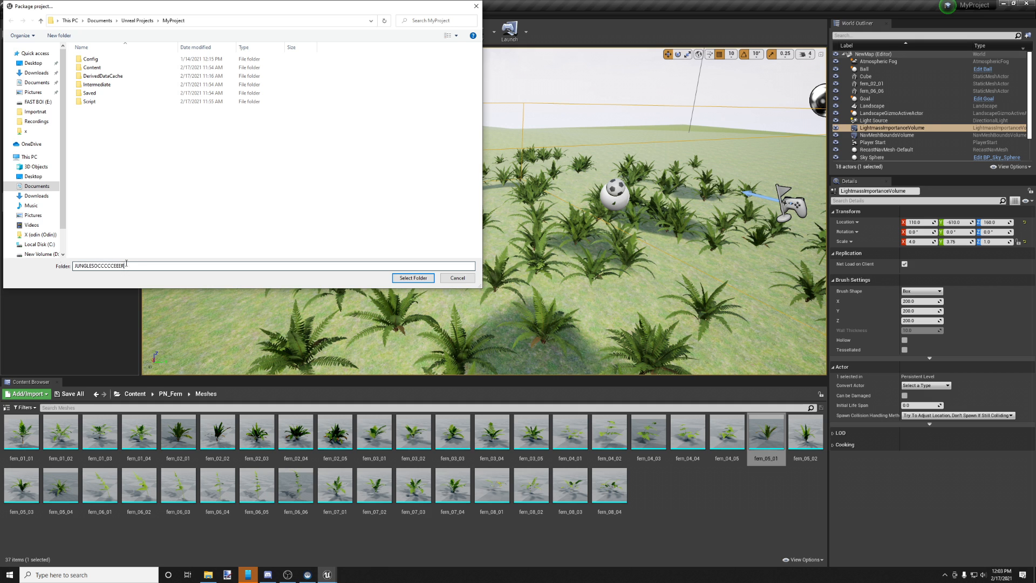
Clear the destination folder name and package the project into the MyProject folder.
click(154, 179)
click(146, 265)
key(ctrl+a)
key(BackSpace)
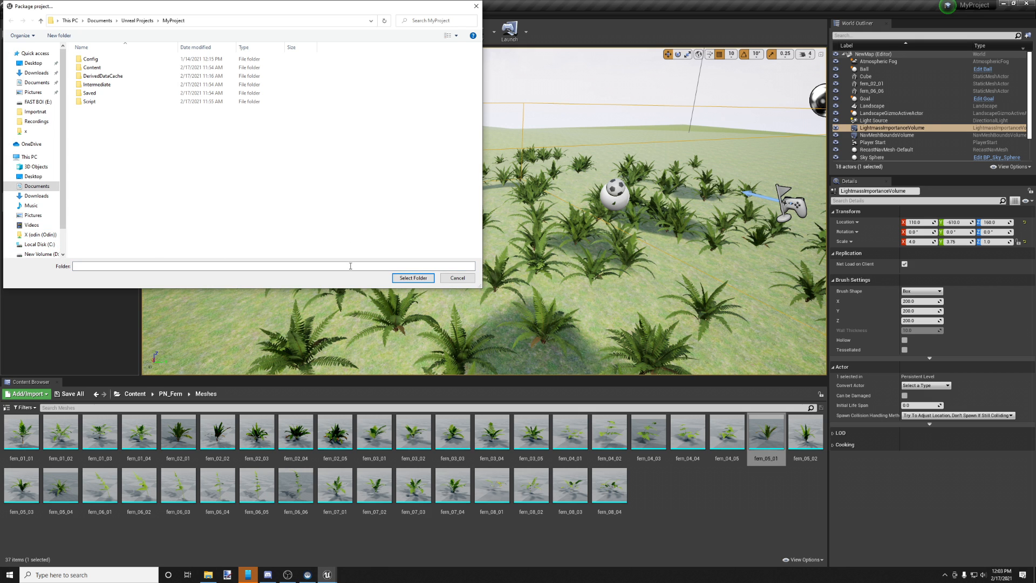
click(413, 278)
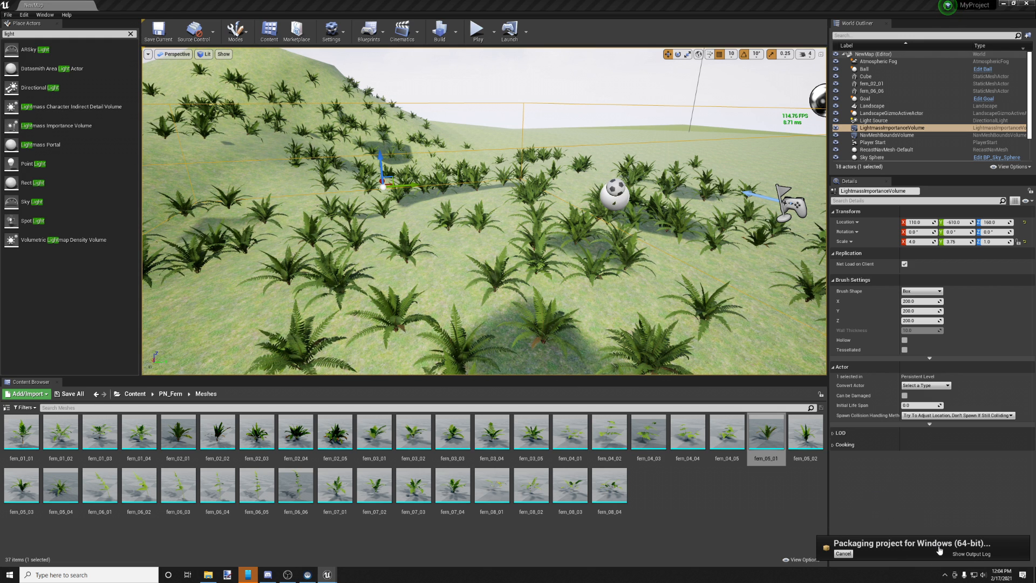
Open the output log and examine the packaging messages through to the final build result.
click(964, 555)
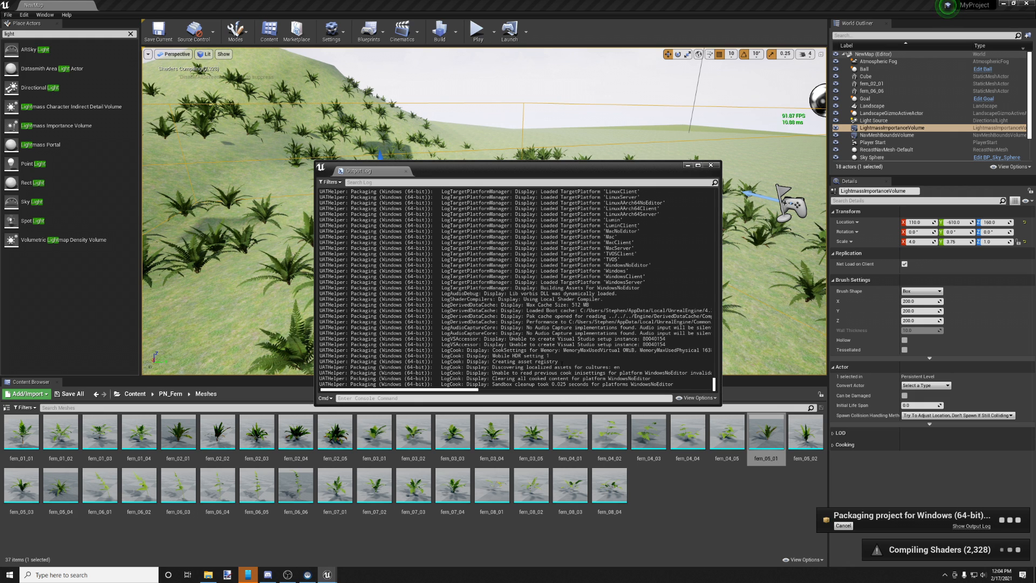
scroll(565, 363, up, 10)
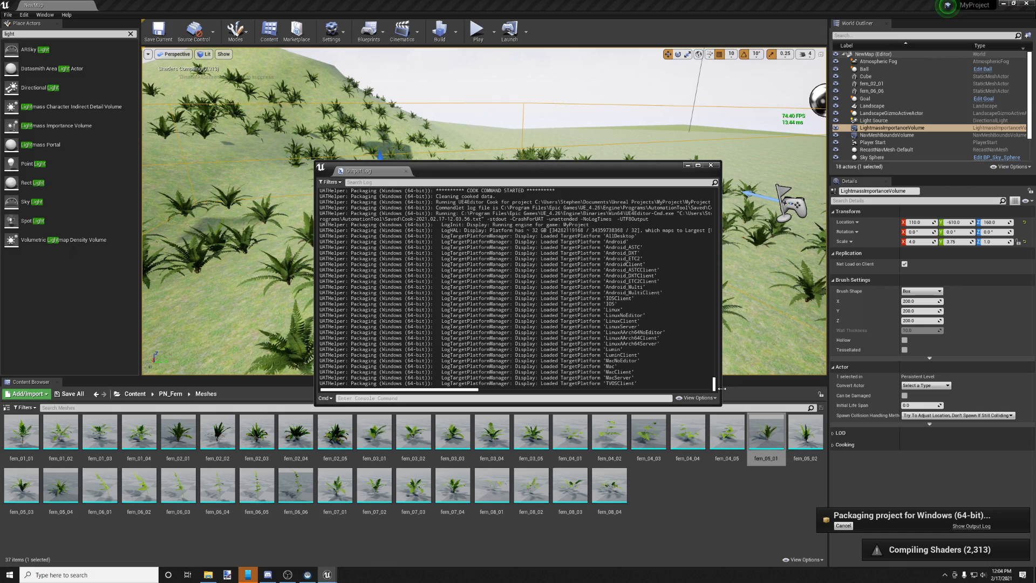
scroll(715, 388, down, 11)
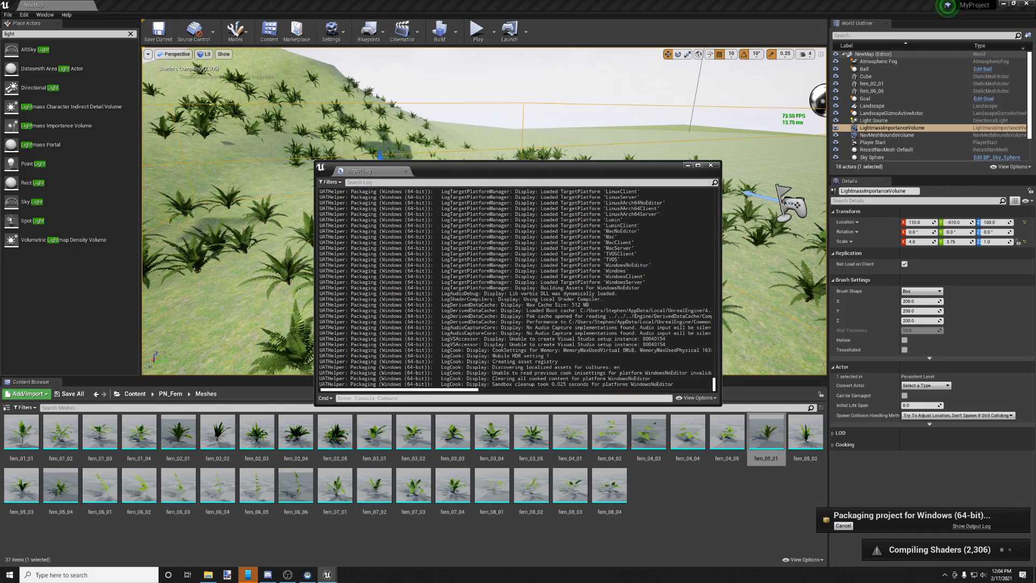
scroll(714, 384, up, 5)
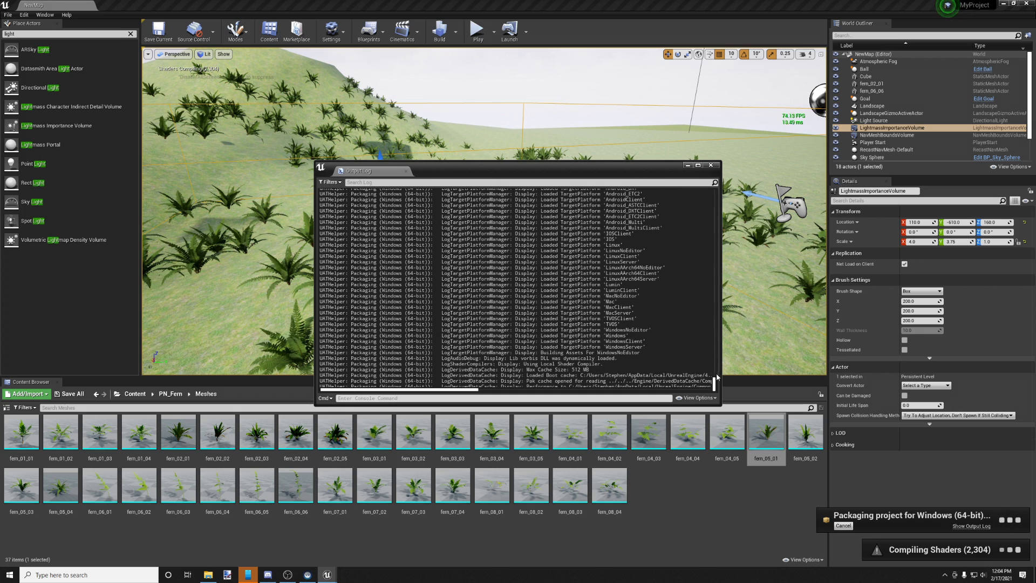
scroll(714, 378, up, 15)
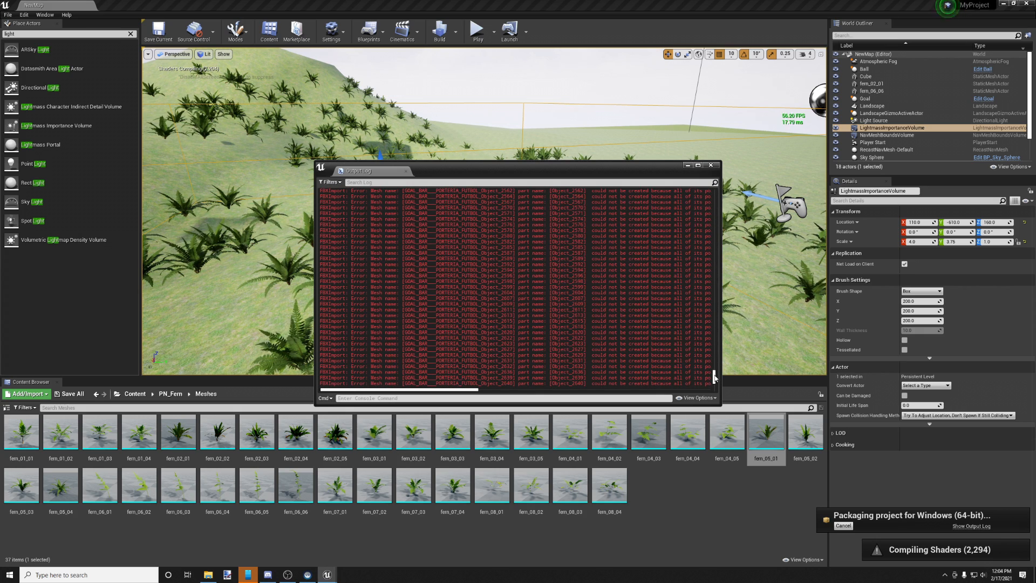
drag(715, 377, 714, 384)
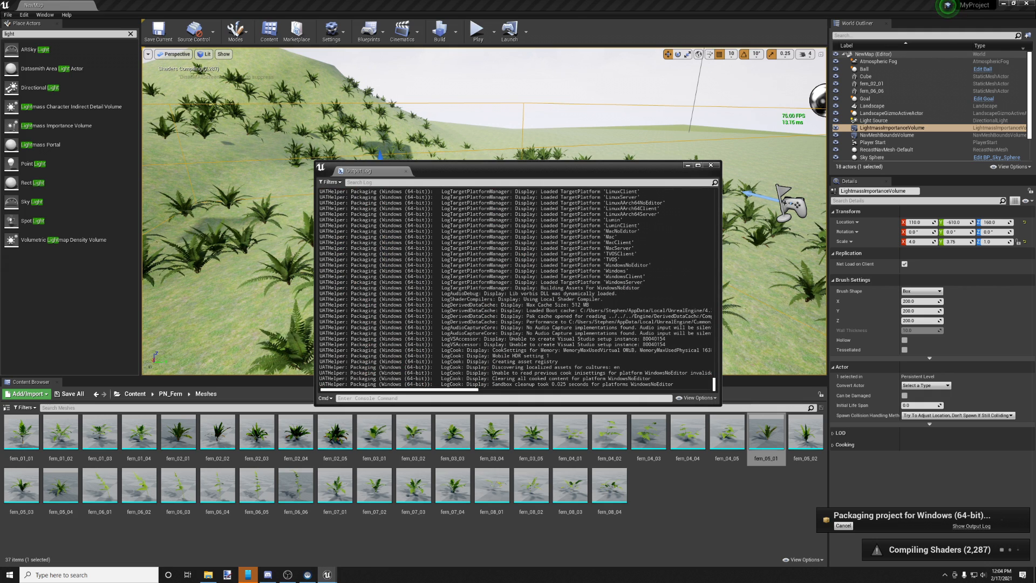
drag(714, 384, 715, 379)
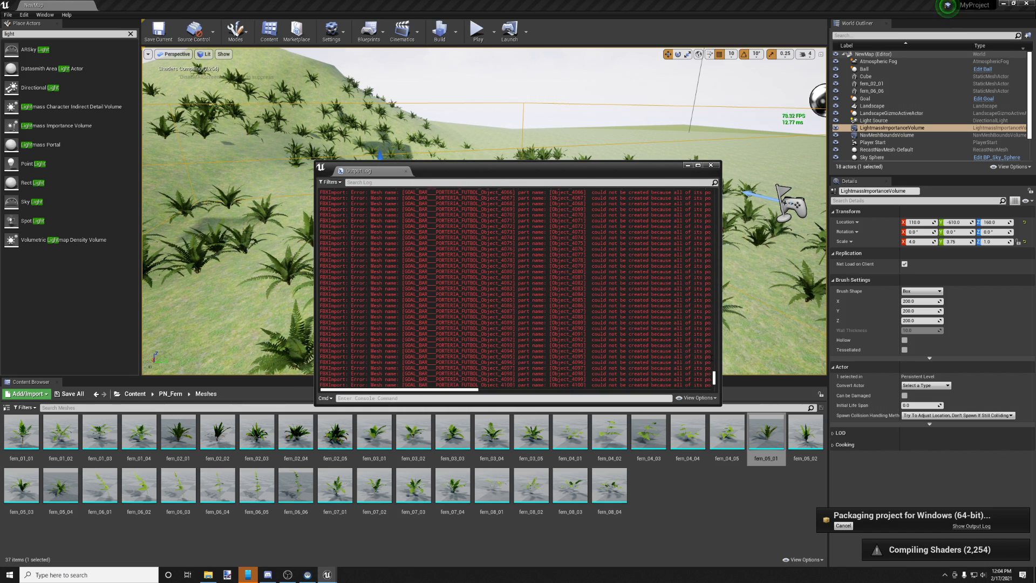
mouse_move(714, 379)
mouse_down()
mouse_move(715, 368)
mouse_move(713, 384)
mouse_up()
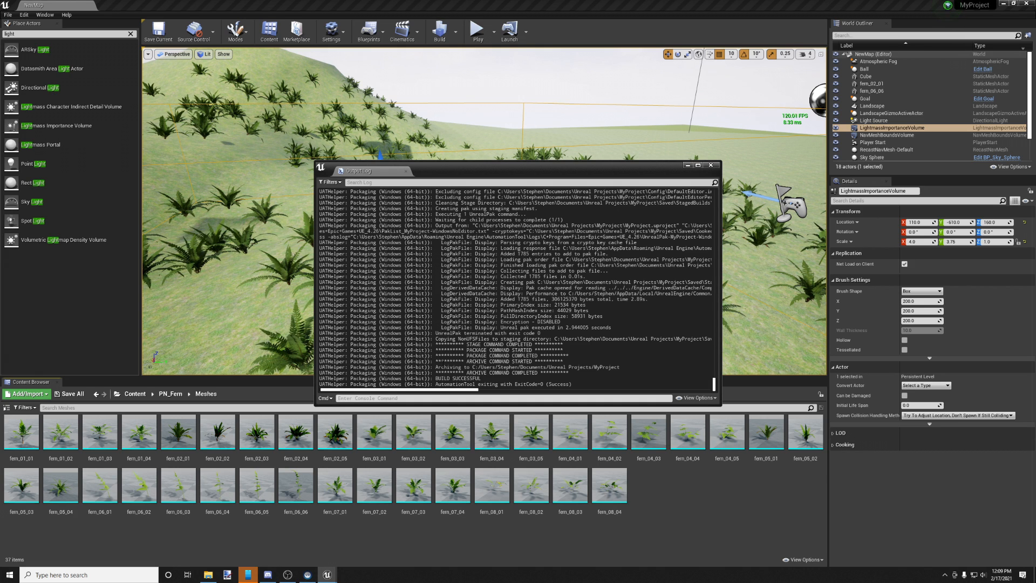
drag(435, 378, 481, 378)
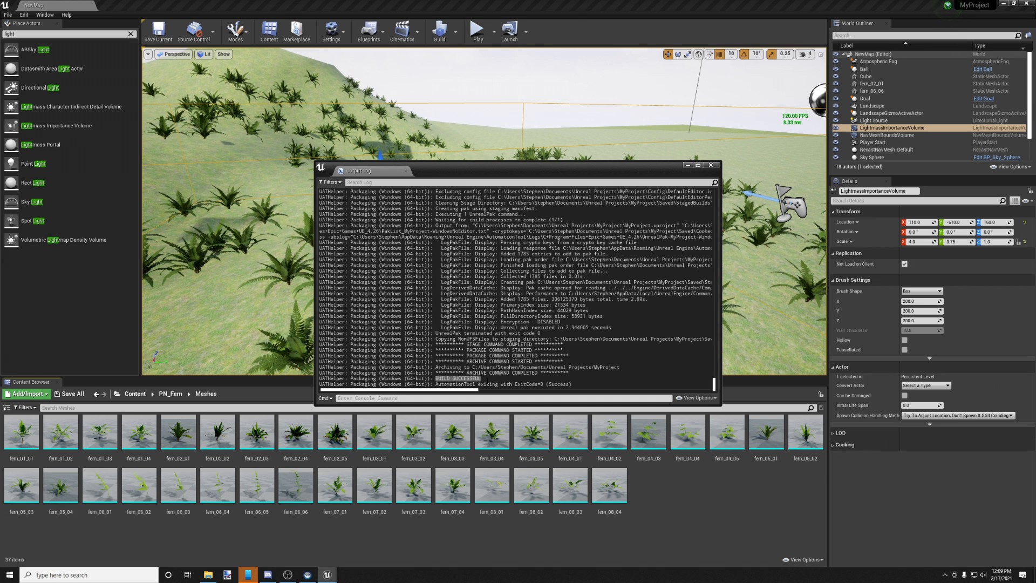
Switch to File Explorer and look for the packaged game in the UE_4.26 folder.
click(208, 576)
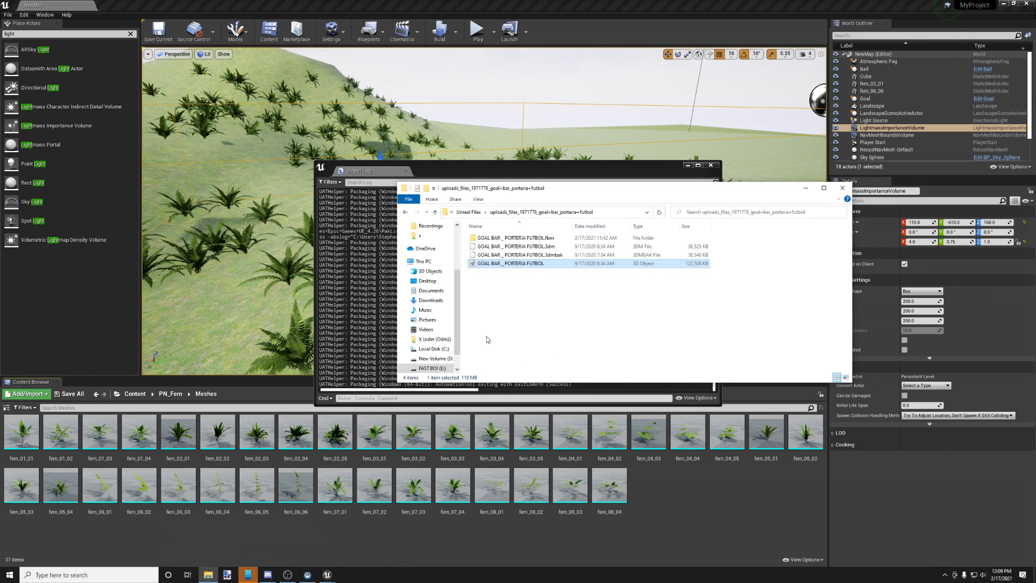
click(421, 141)
click(8, 15)
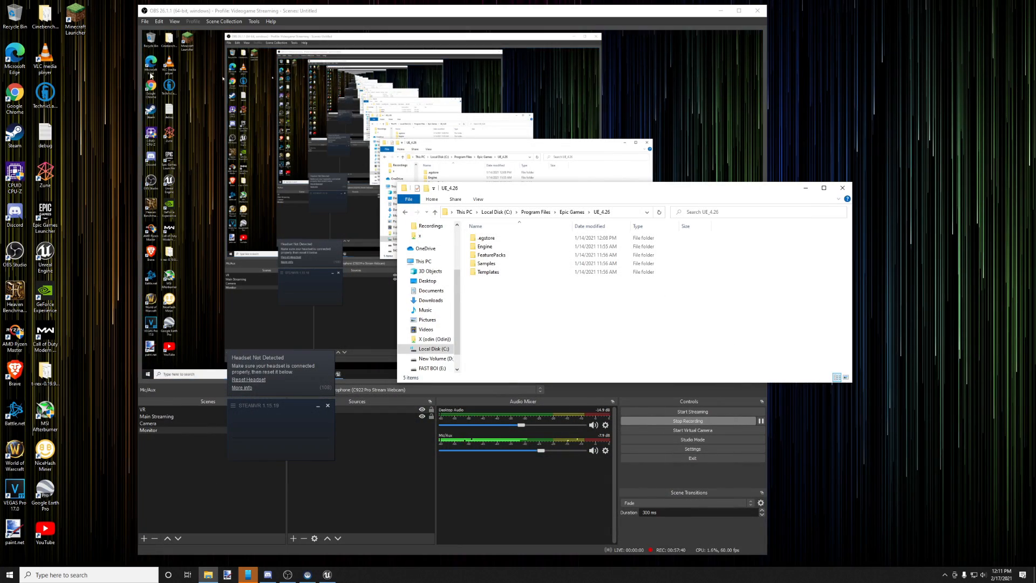
Open the Epic Games Launcher and show the MyProject project from the library in its folder.
click(46, 219)
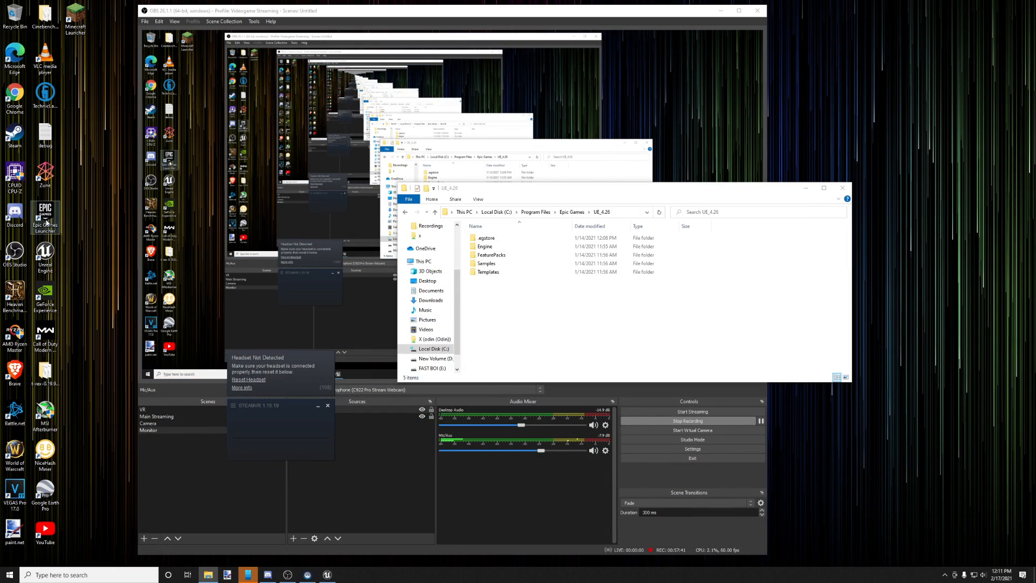
double_click(46, 219)
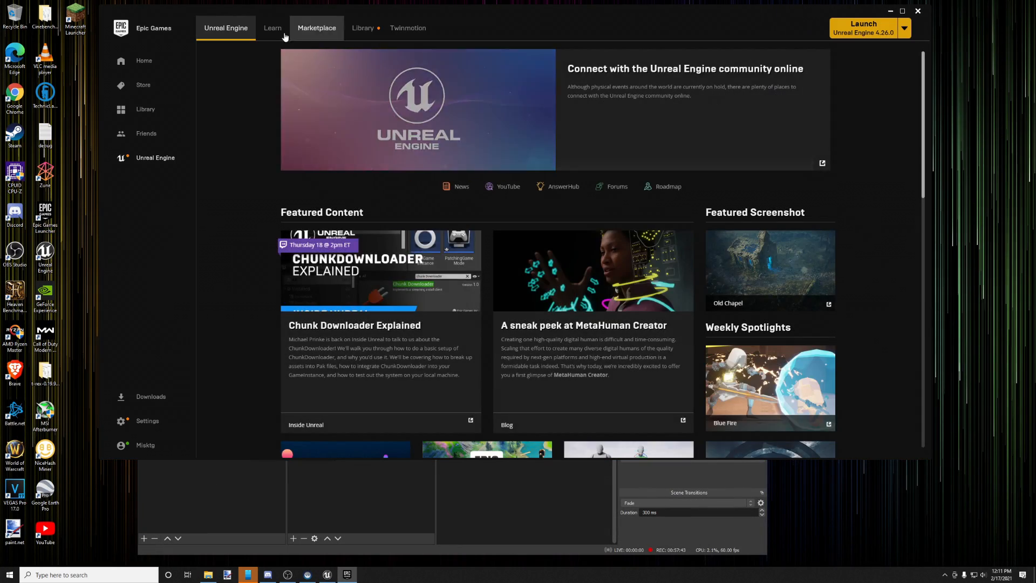
click(362, 28)
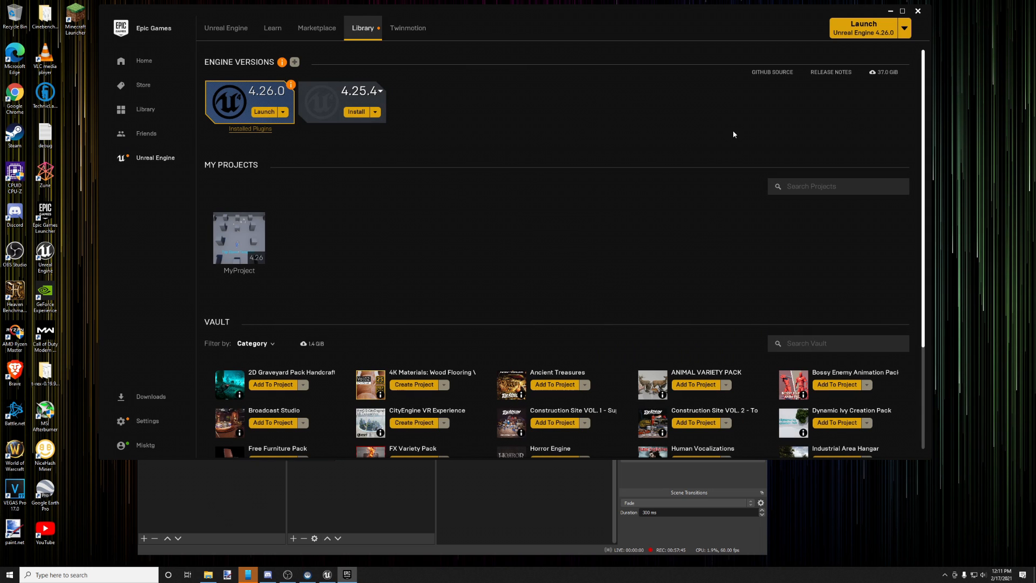
mouse_move(238, 260)
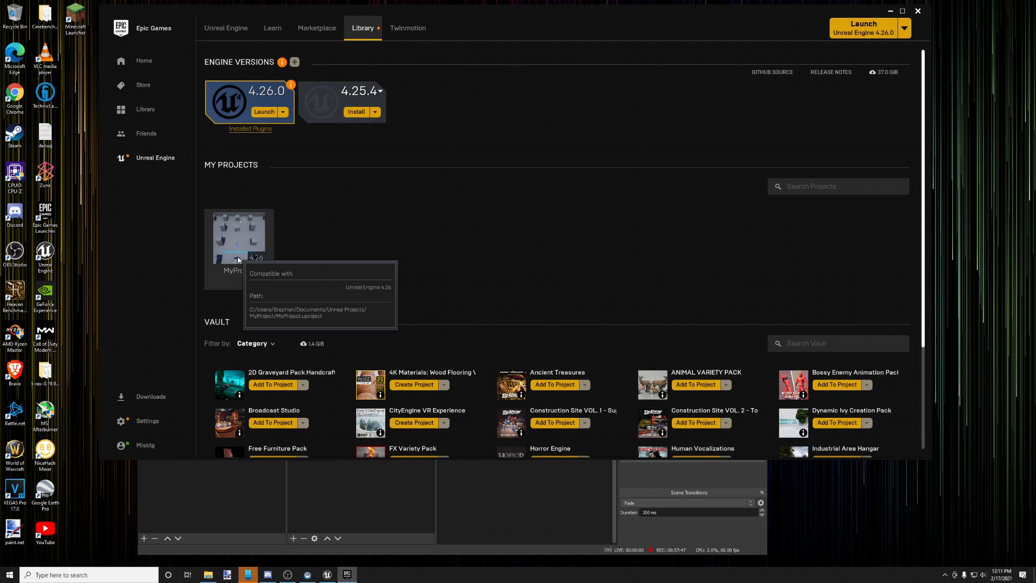
right_click(238, 259)
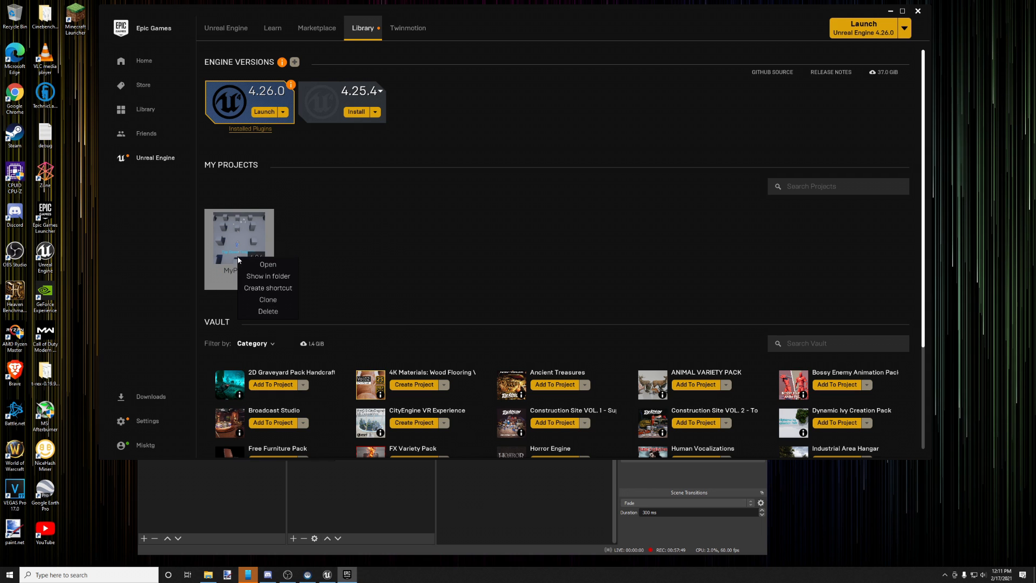
click(271, 281)
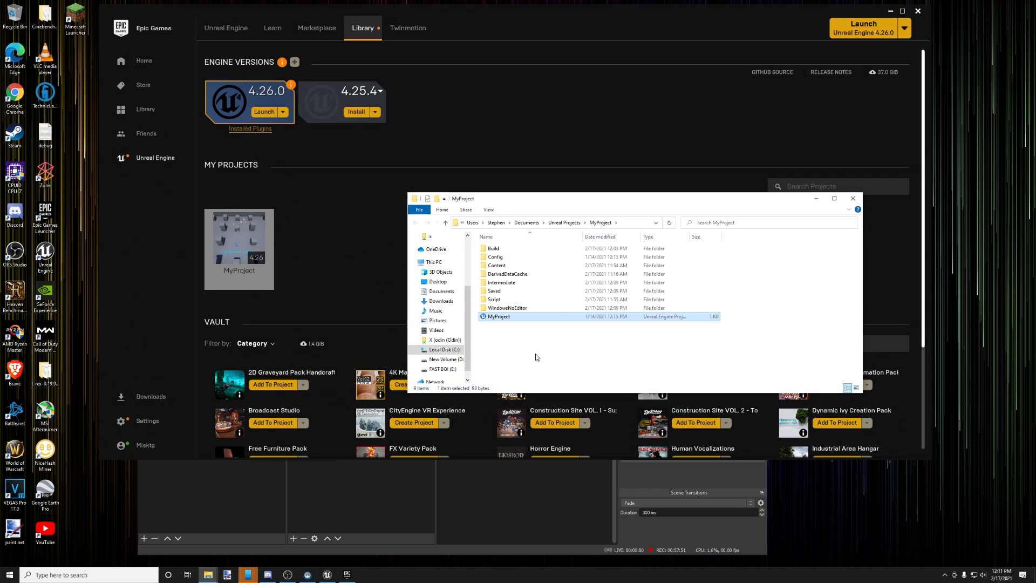
Open the WindowsNoEditor folder and run the packaged MyProject application.
click(509, 319)
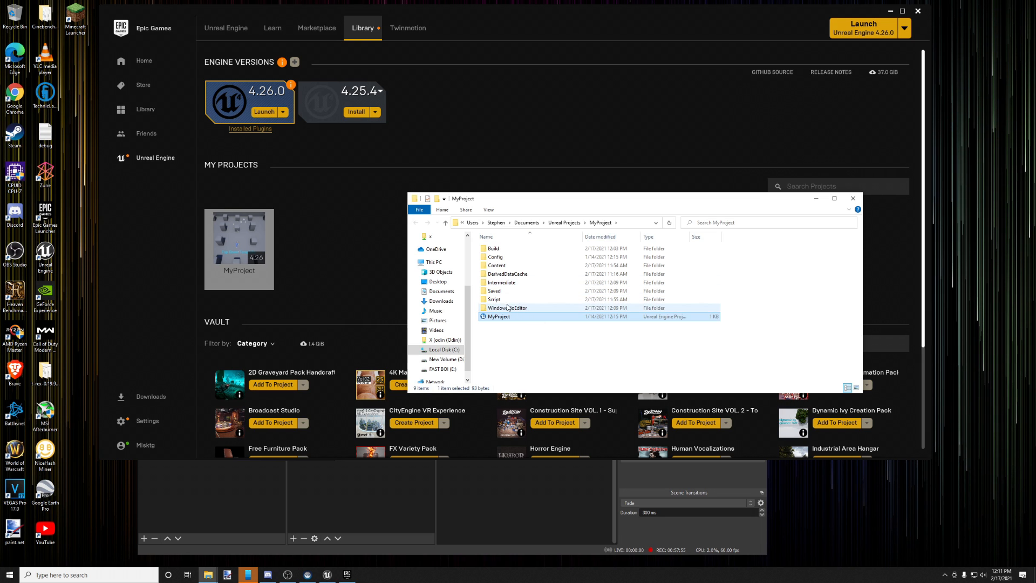
click(507, 308)
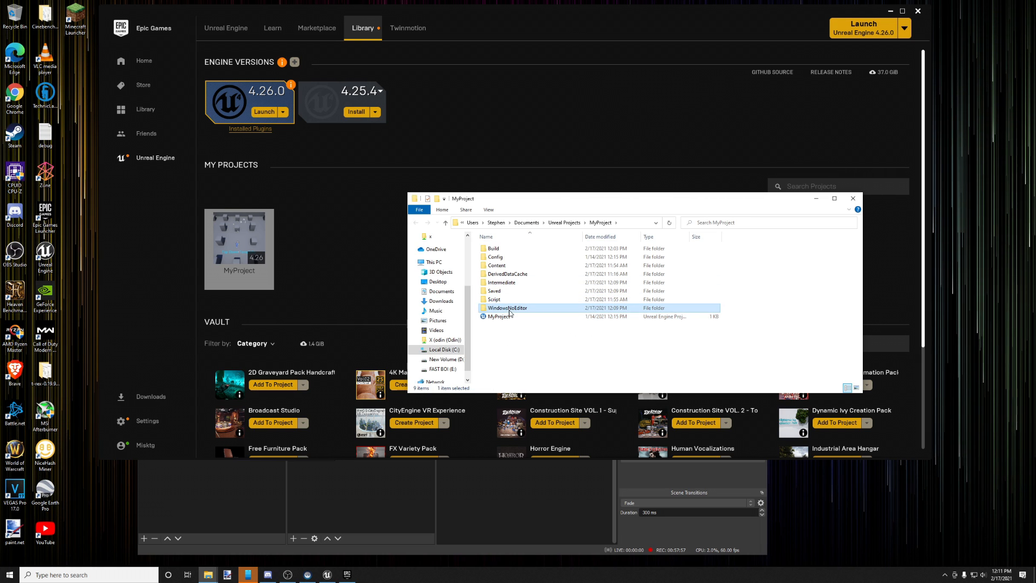
double_click(510, 309)
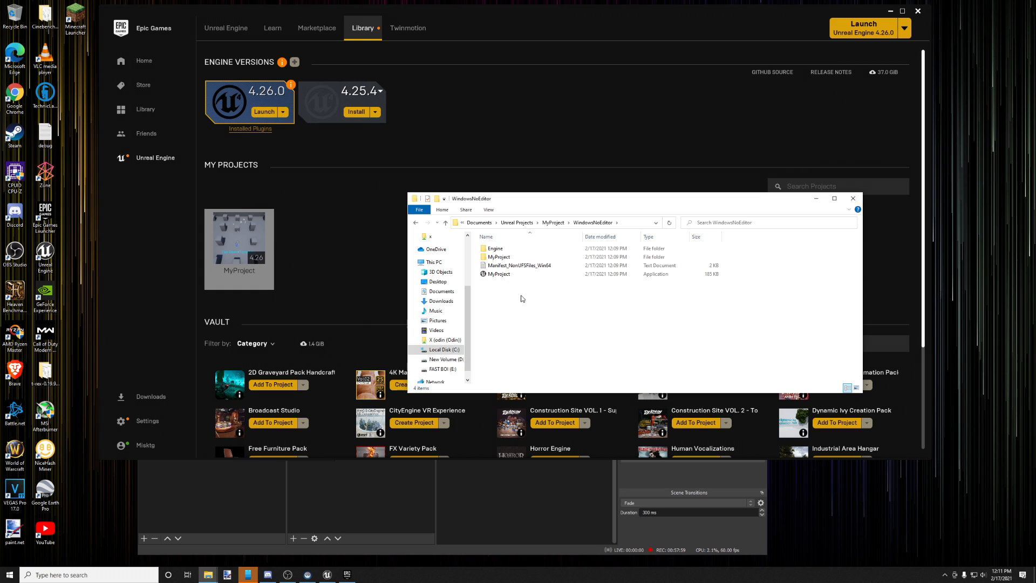
double_click(507, 275)
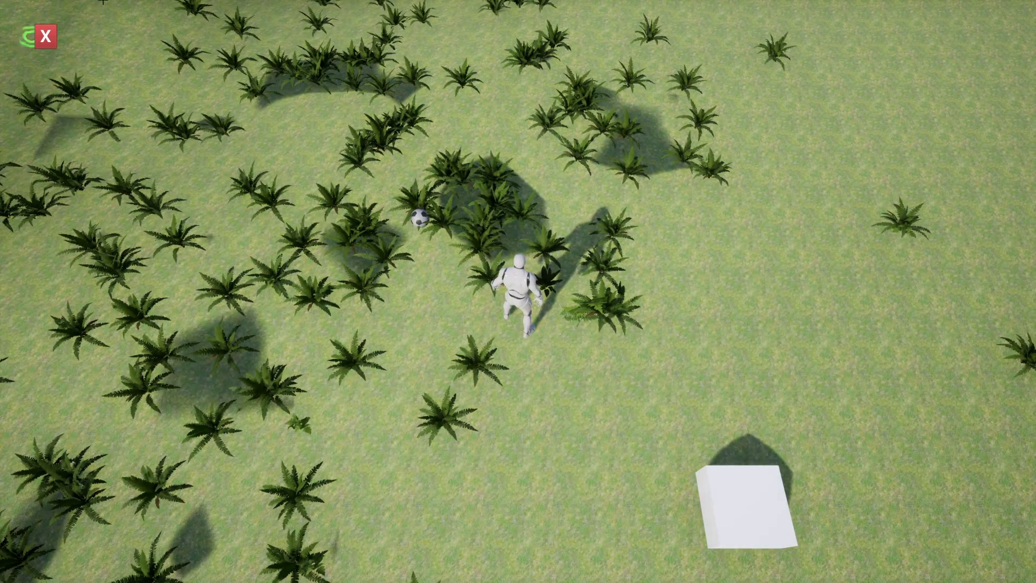
Play-test the packaged game by steering the character around the ball and goal, and quit with the red X exit widget.
drag(543, 210, 582, 158)
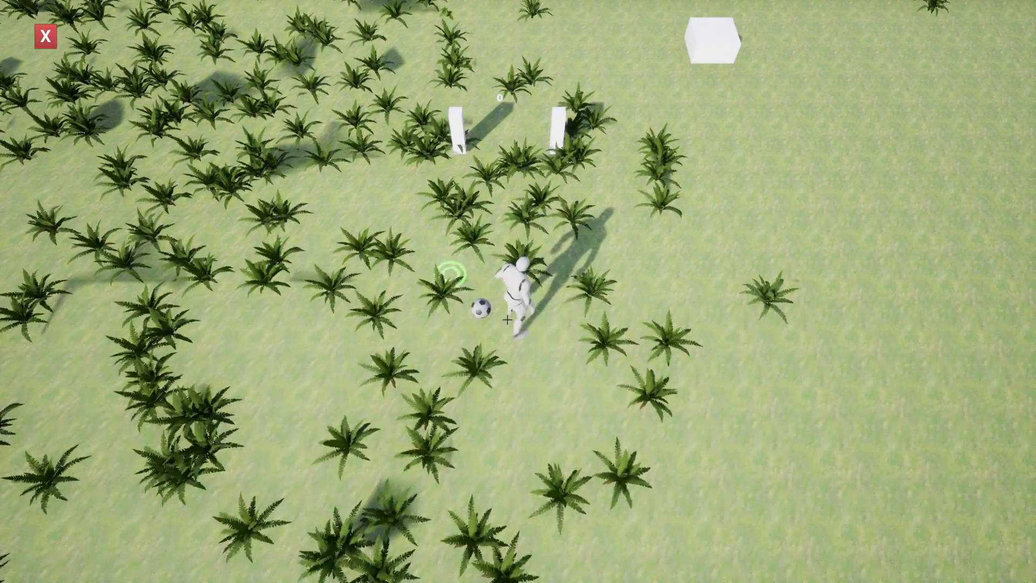
click(465, 404)
click(576, 240)
click(531, 231)
click(528, 229)
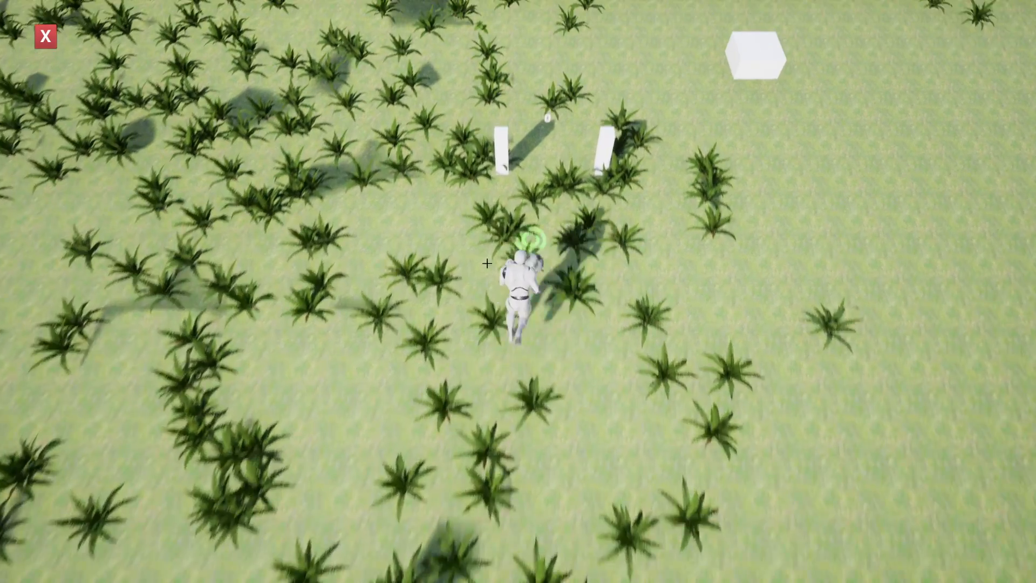
click(328, 360)
click(267, 188)
click(293, 144)
click(441, 205)
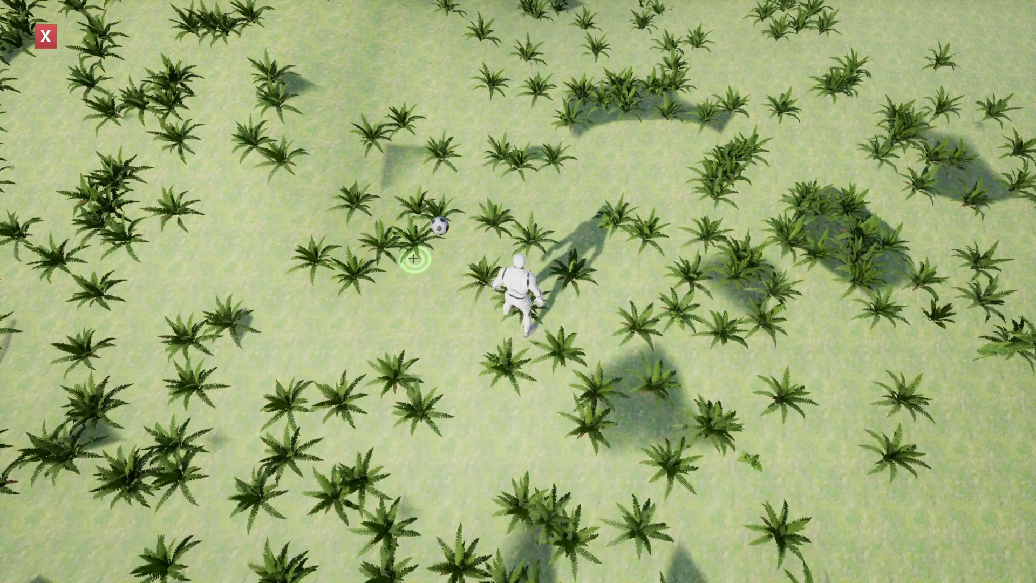
click(46, 37)
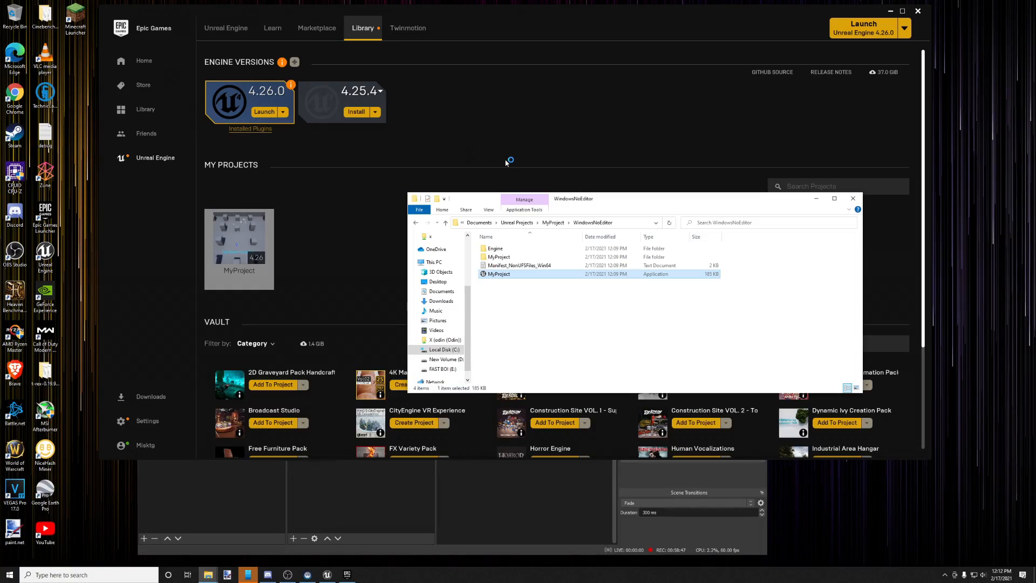
Maximize the Epic Games Launcher window and dismiss the SteamVR initialization error.
click(902, 11)
click(366, 575)
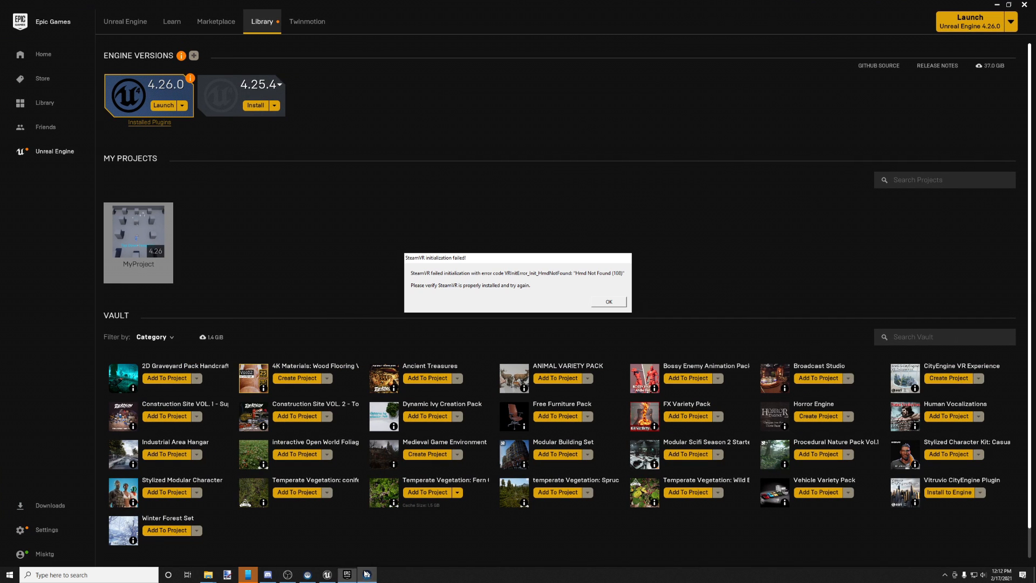
click(611, 302)
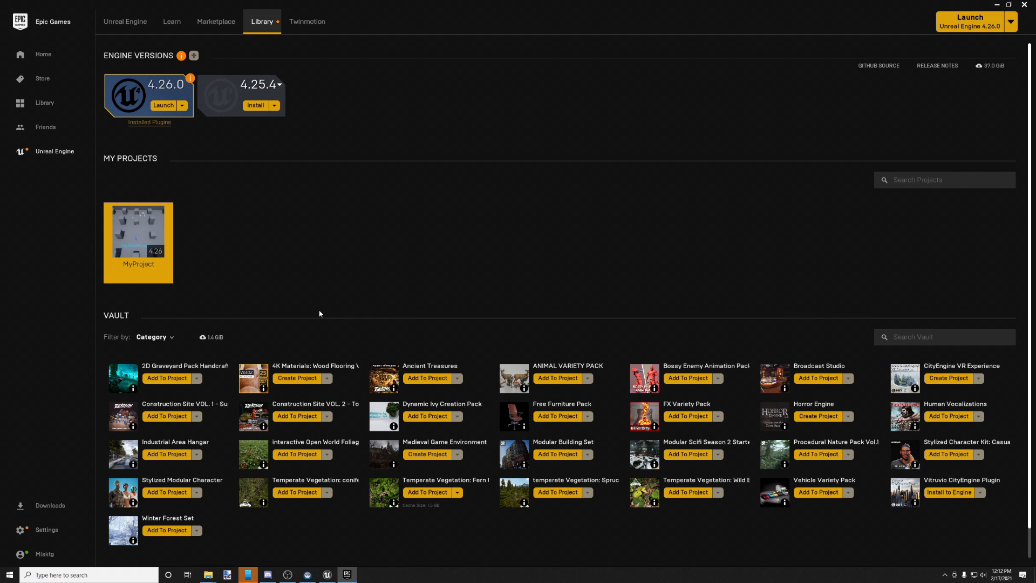
Return to the MyProject folder in File Explorer and rename the WindowsNoEditor folder as Jungle SOCCER!!
mouse_move(207, 574)
click(251, 540)
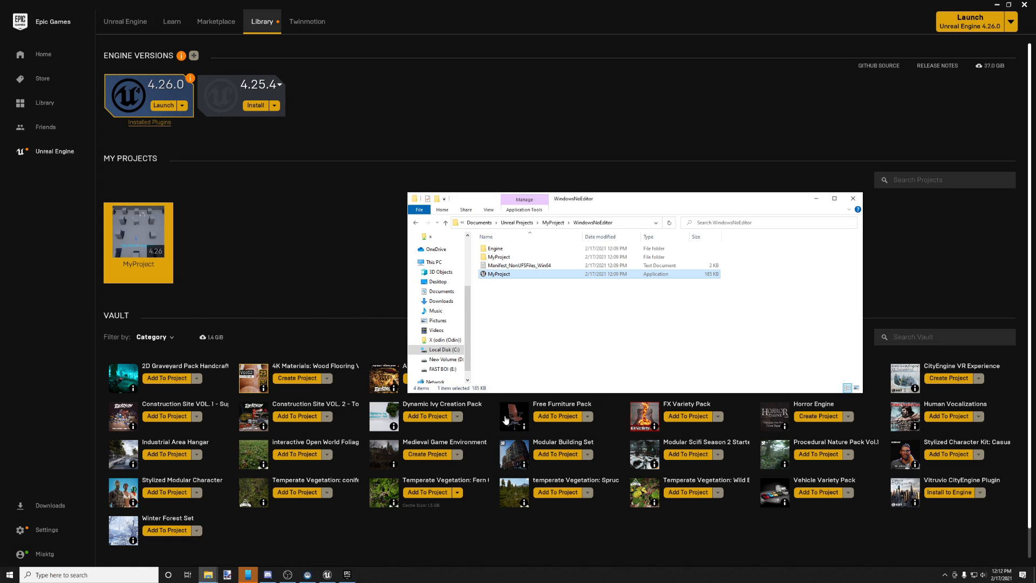
click(553, 222)
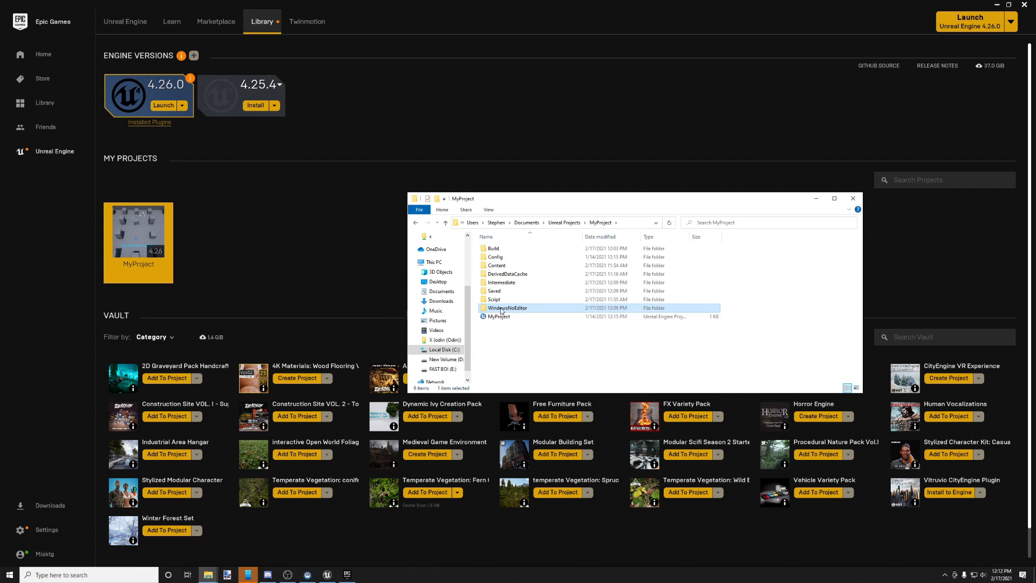
right_click(501, 307)
click(523, 495)
text(Junige)
key(BackSpace)
key(BackSpace)
text(gle SOCCER!!)
key(Return)
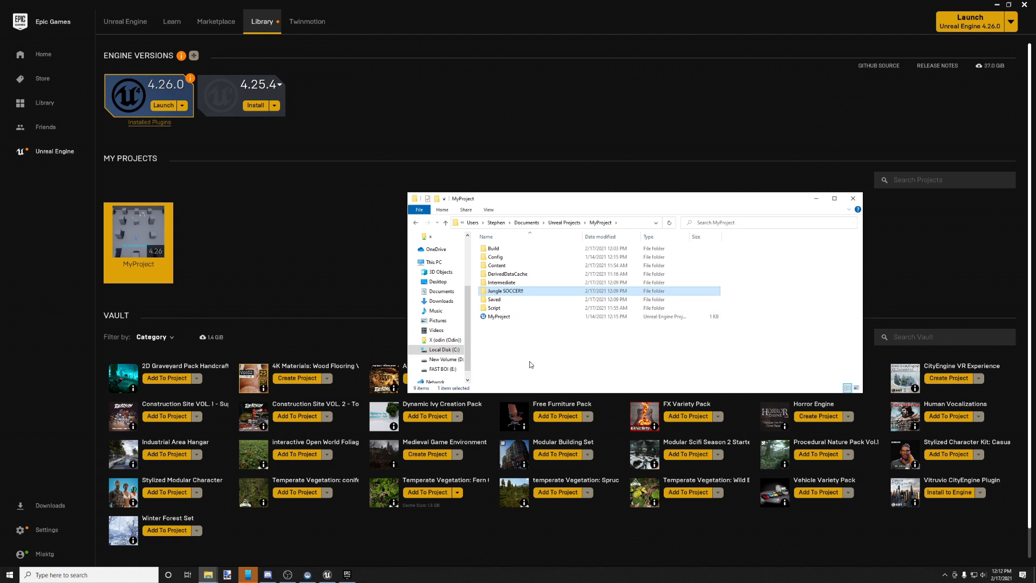
Compress the Jungle SOCCER!! folder into a zipped folder, keep its suggested name, and move the File Explorer window higher.
right_click(527, 294)
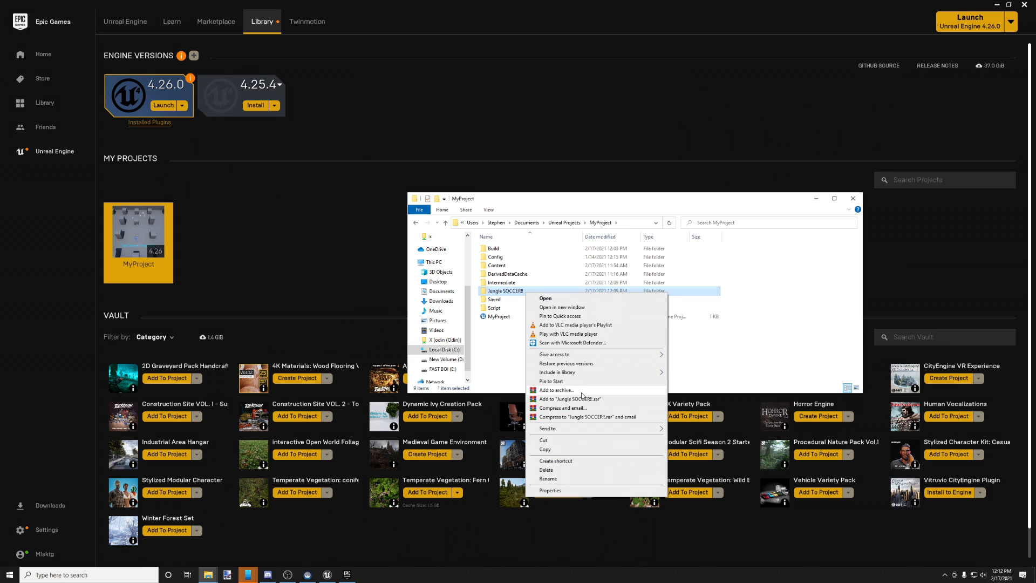
mouse_move(565, 433)
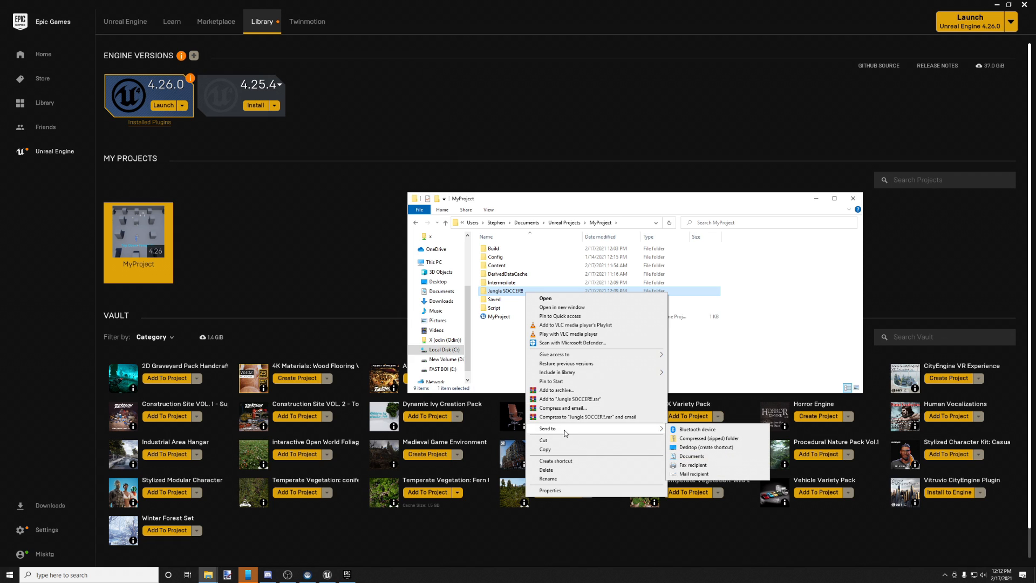
click(717, 438)
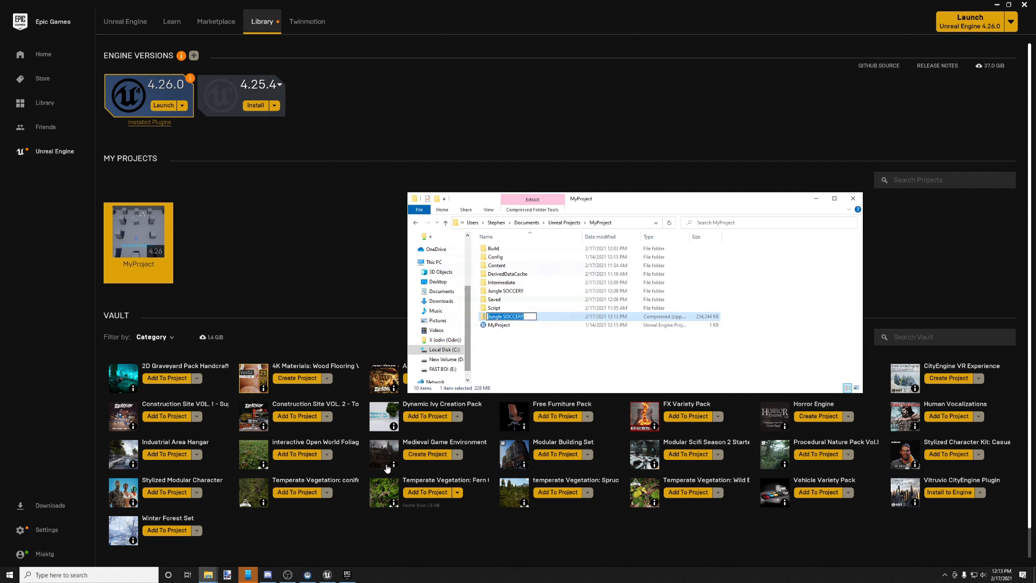
click(559, 352)
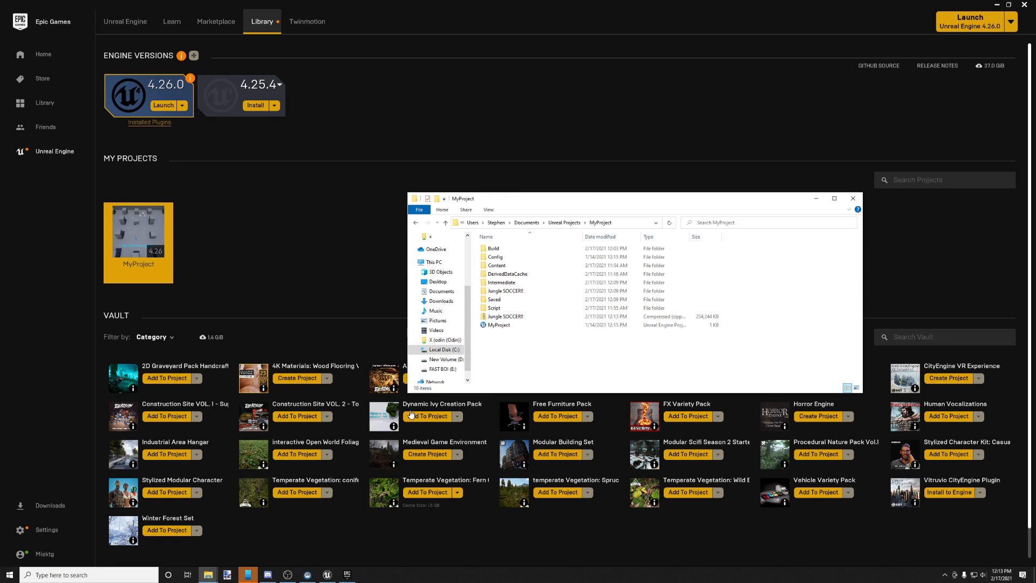
drag(652, 203, 661, 92)
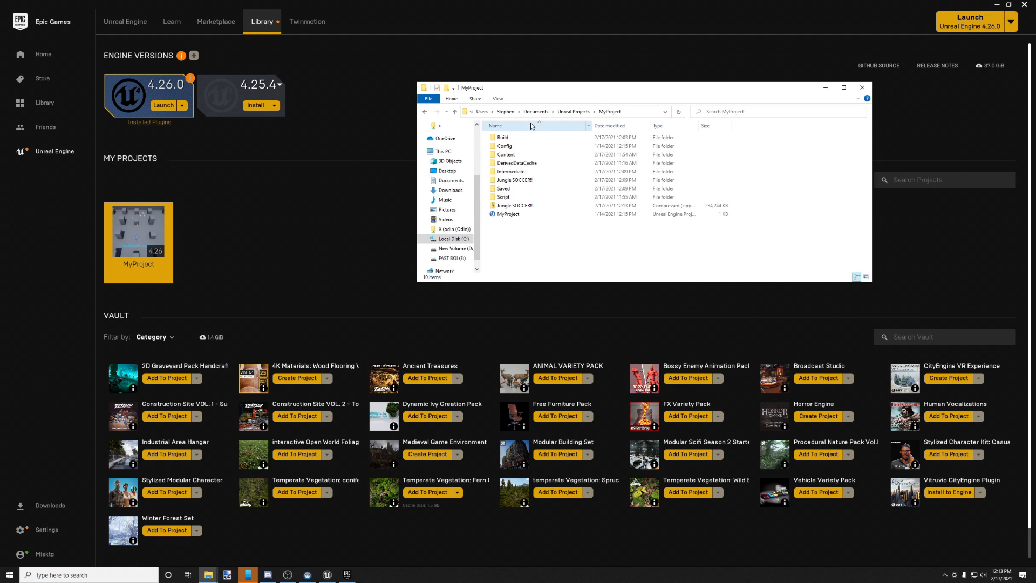